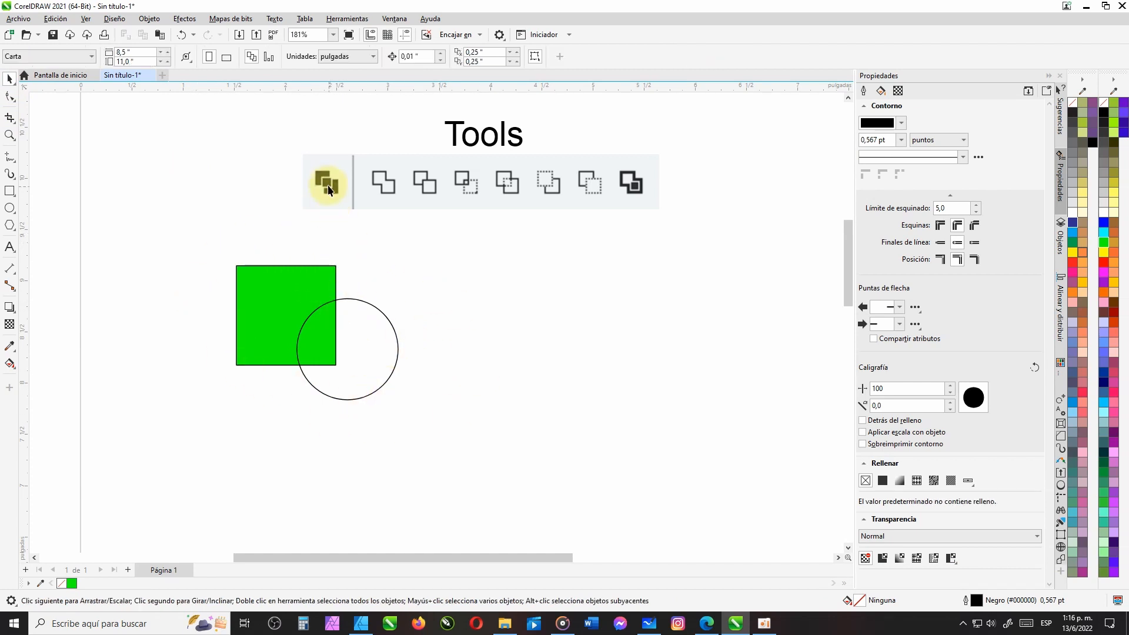
Combine the green square and the overlapping circle into a single object and shift it slightly up and to the left
left_click_drag(216, 247, 453, 375)
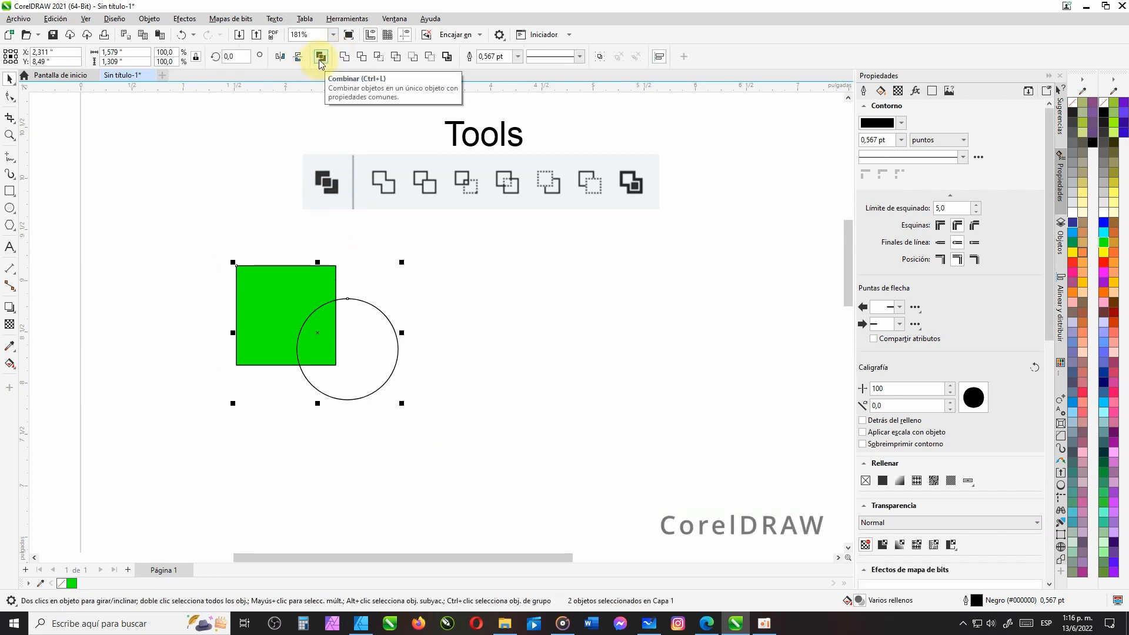
left_click(320, 57)
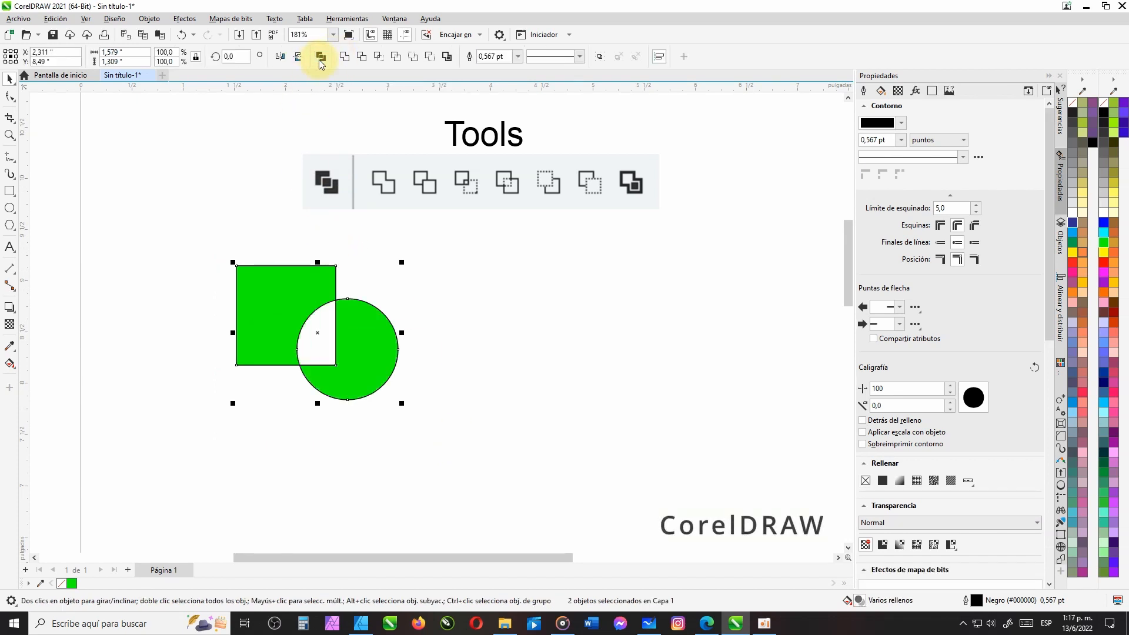
left_click(419, 446)
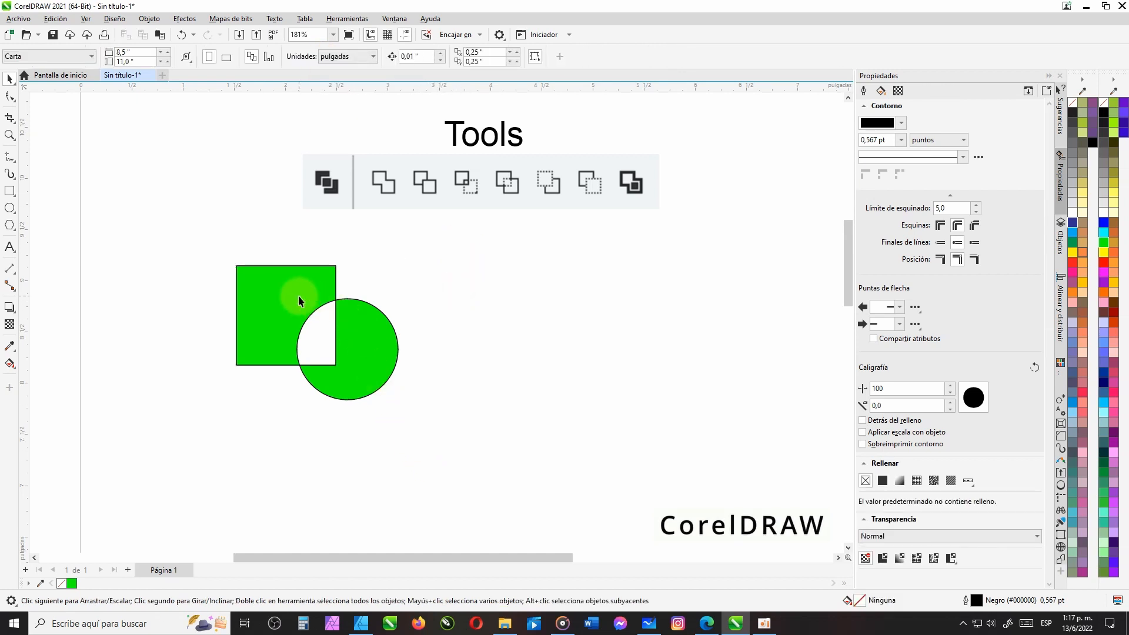
mouse_move(373, 349)
left_mouse_down()
mouse_move(522, 351)
mouse_move(355, 346)
left_mouse_up()
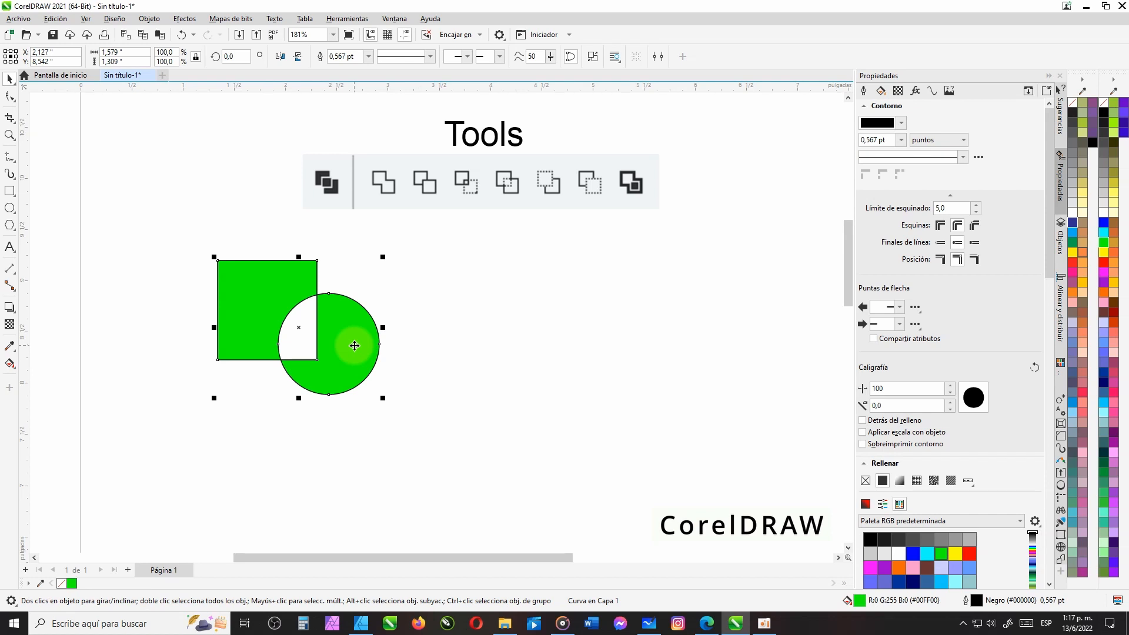
left_click(426, 327)
Draw a five-pointed star about 1.07 by 1.04 in below the combined shape, fill it yellow and remove its outline
left_click(9, 209)
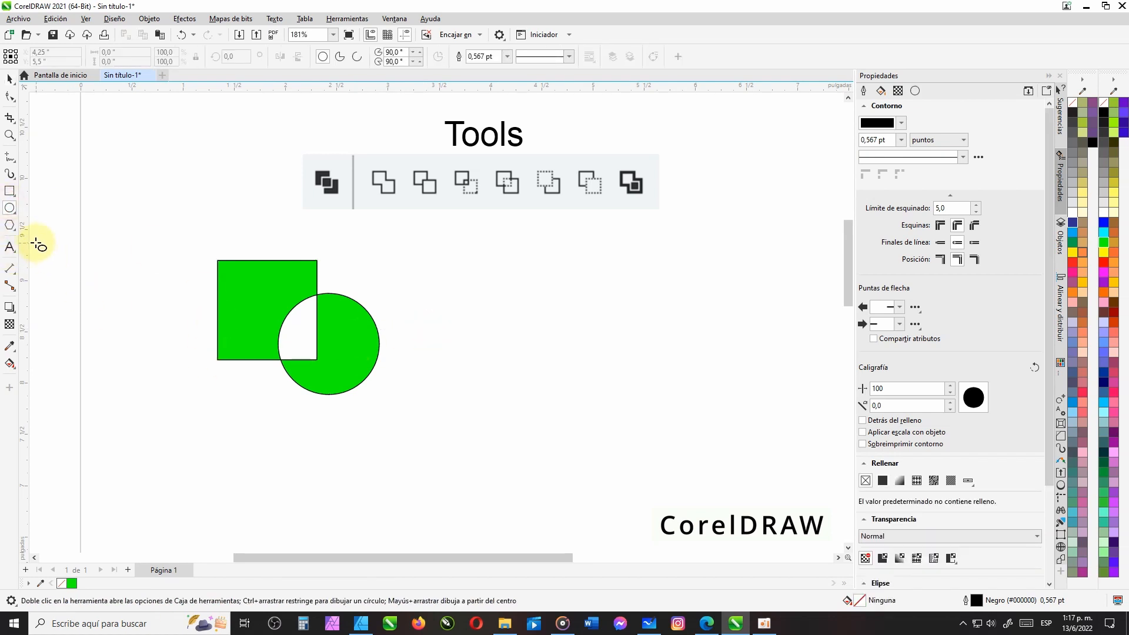
left_click(14, 235)
left_click(44, 238)
left_click_drag(242, 420, 280, 464)
left_click(1104, 253)
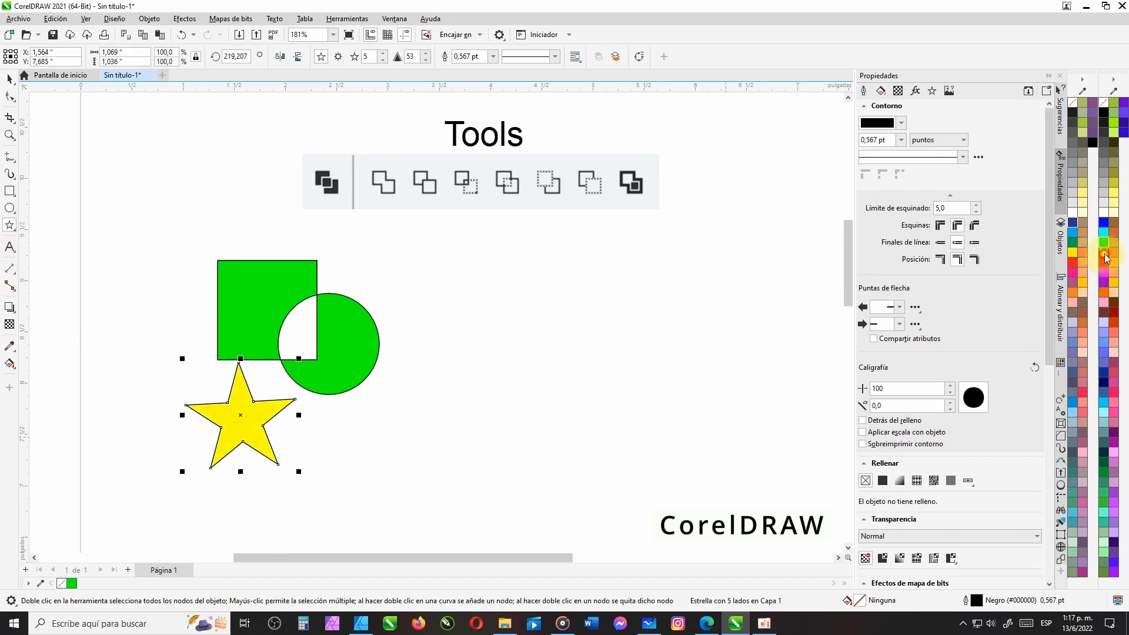
right_click(1080, 106)
Enlarge the yellow star to about 1.54 by 1.49 in and PowerClip it inside the combined square and circle
left_click(10, 78)
left_click_drag(243, 417, 207, 424)
left_click_drag(264, 475, 315, 524)
left_click_drag(228, 449, 283, 317)
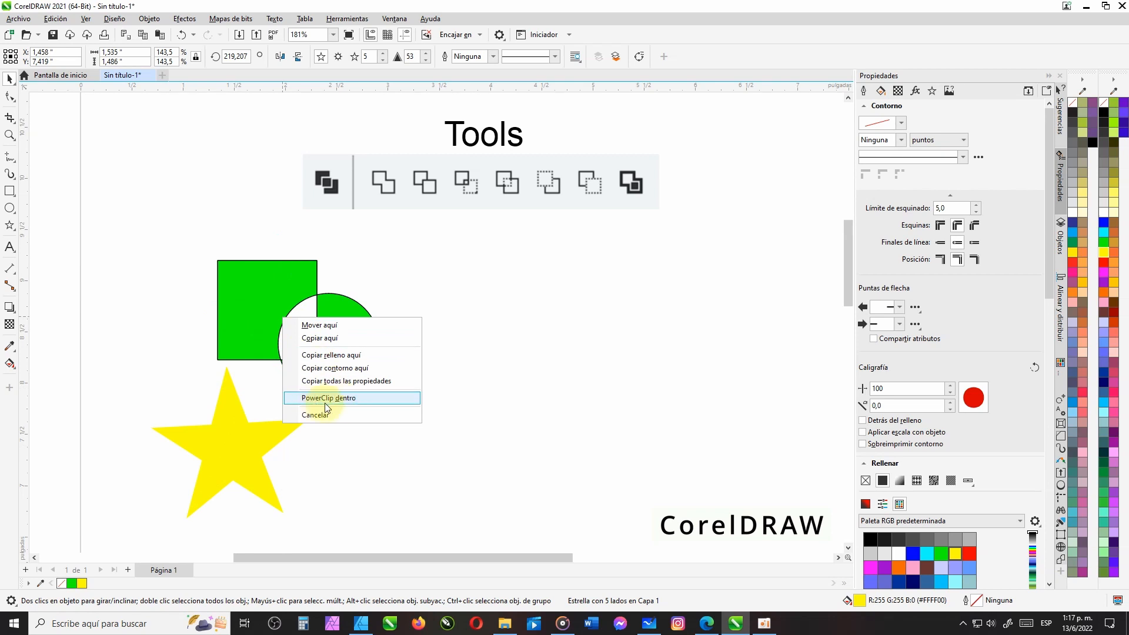
left_click(343, 404)
left_click(435, 385)
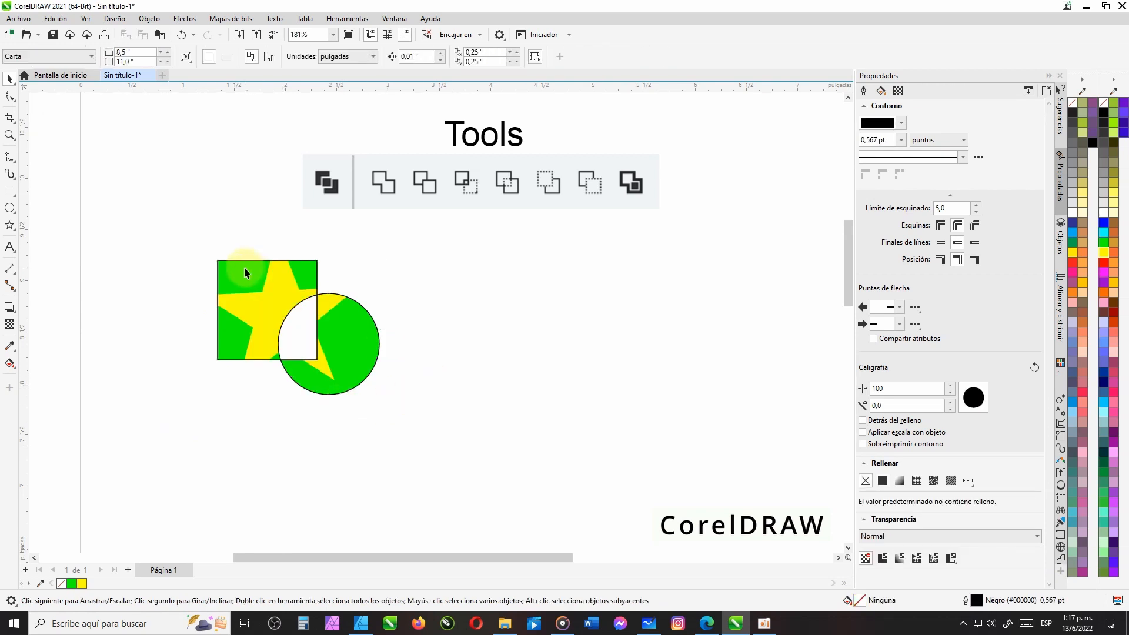
Break the combined PowerClip shape apart and move the circle clear of the square
left_click(351, 327)
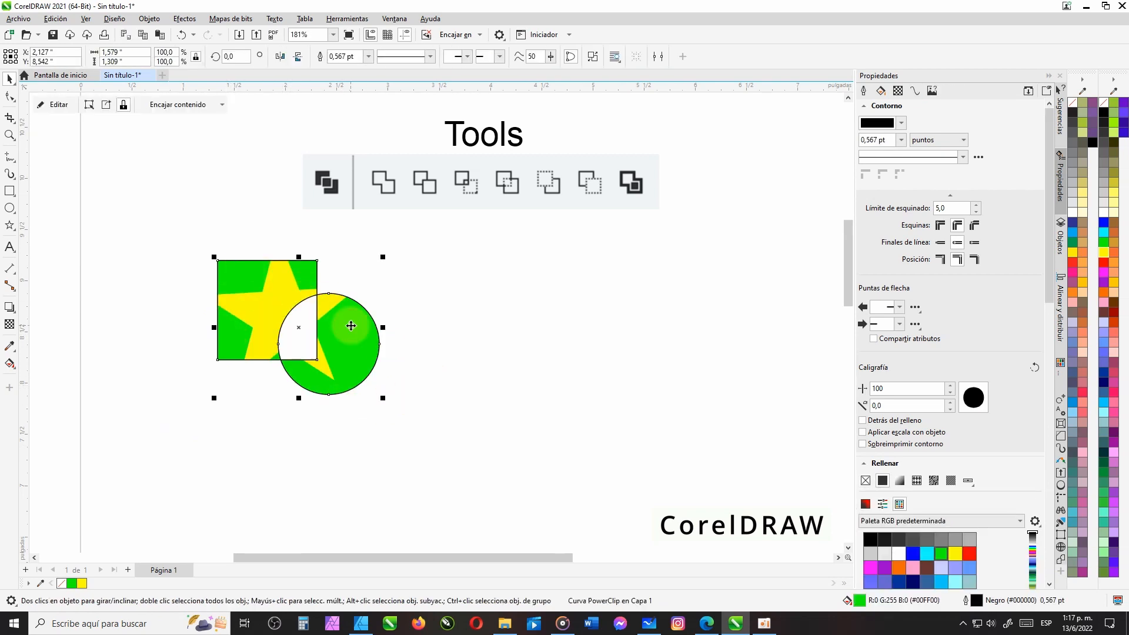
left_click(593, 57)
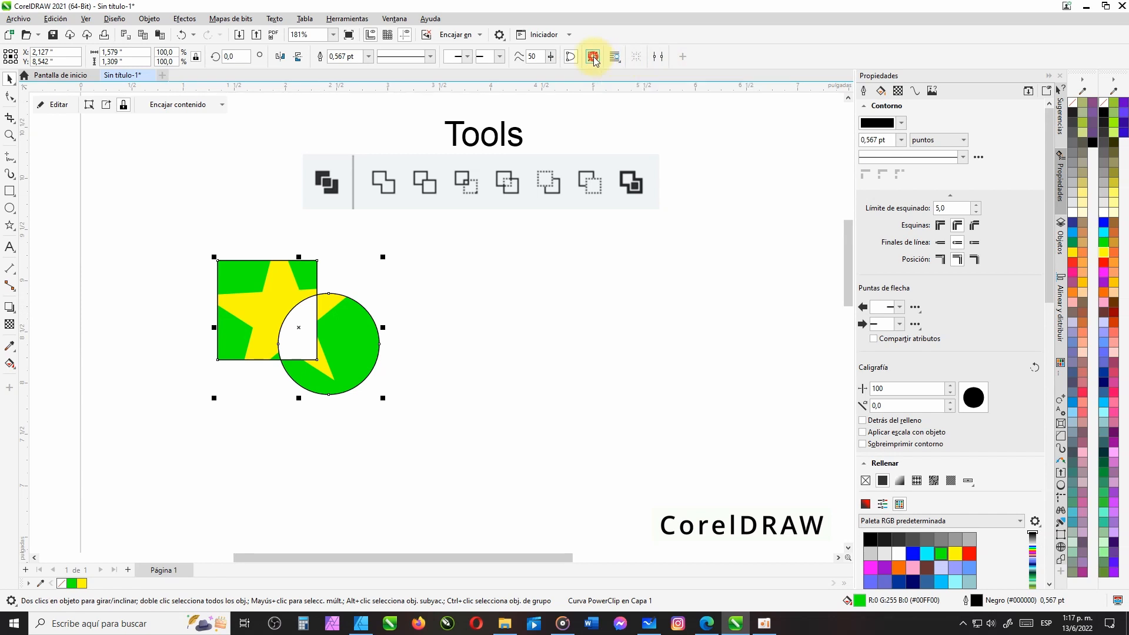
left_click_drag(341, 355, 392, 330)
left_click(424, 445)
Extract the star contents from the circle's PowerClip and from the square's PowerClip
left_click(379, 320)
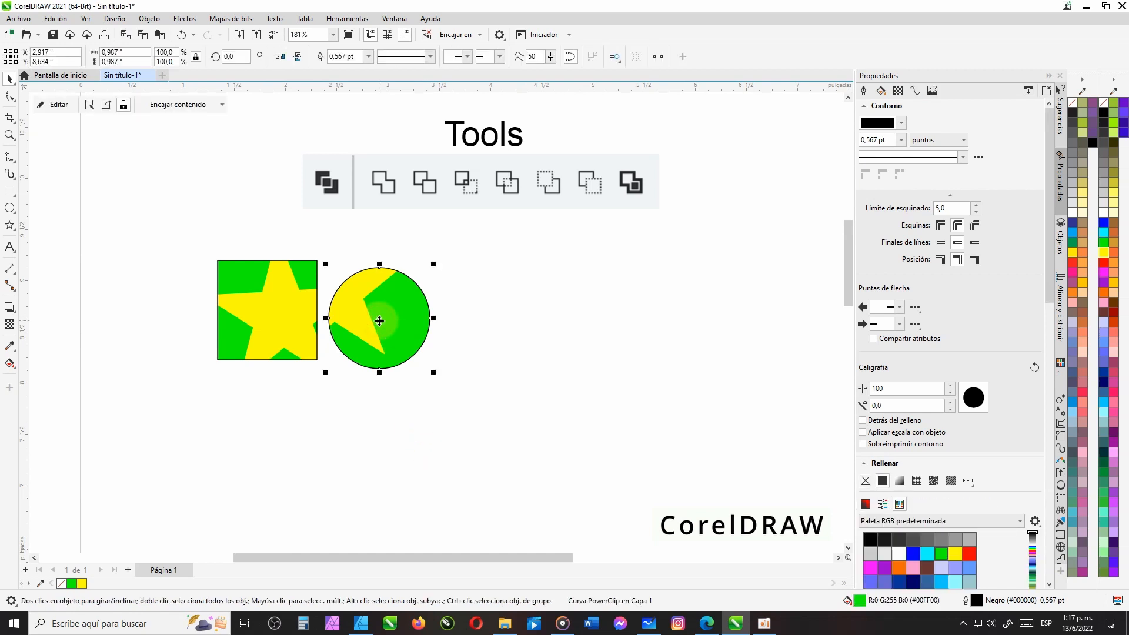
left_click(106, 106)
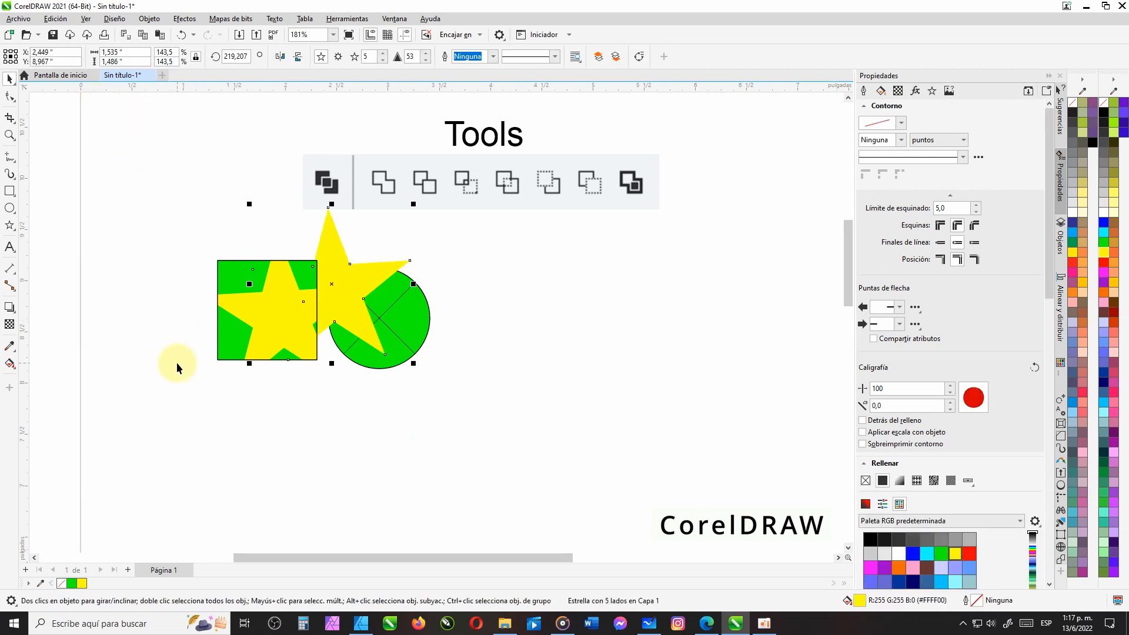
left_click(236, 286)
left_click(106, 106)
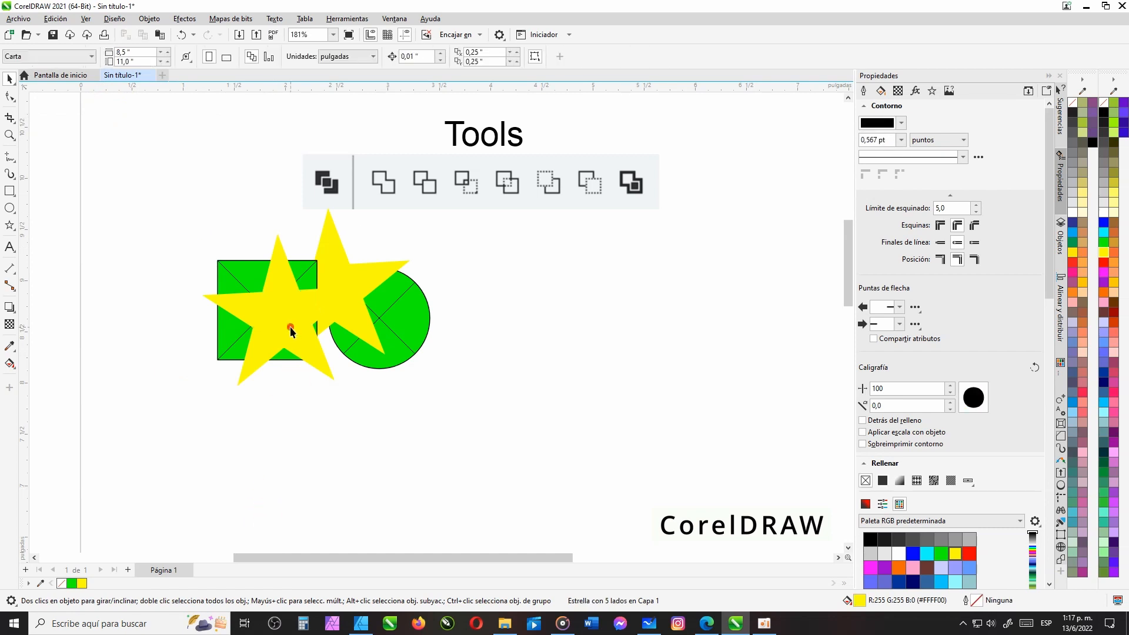
Move both extracted yellow stars off the green shapes, placing one above the other beside the square
left_click_drag(297, 309, 178, 247)
left_click_drag(320, 358, 137, 467)
left_click(287, 471)
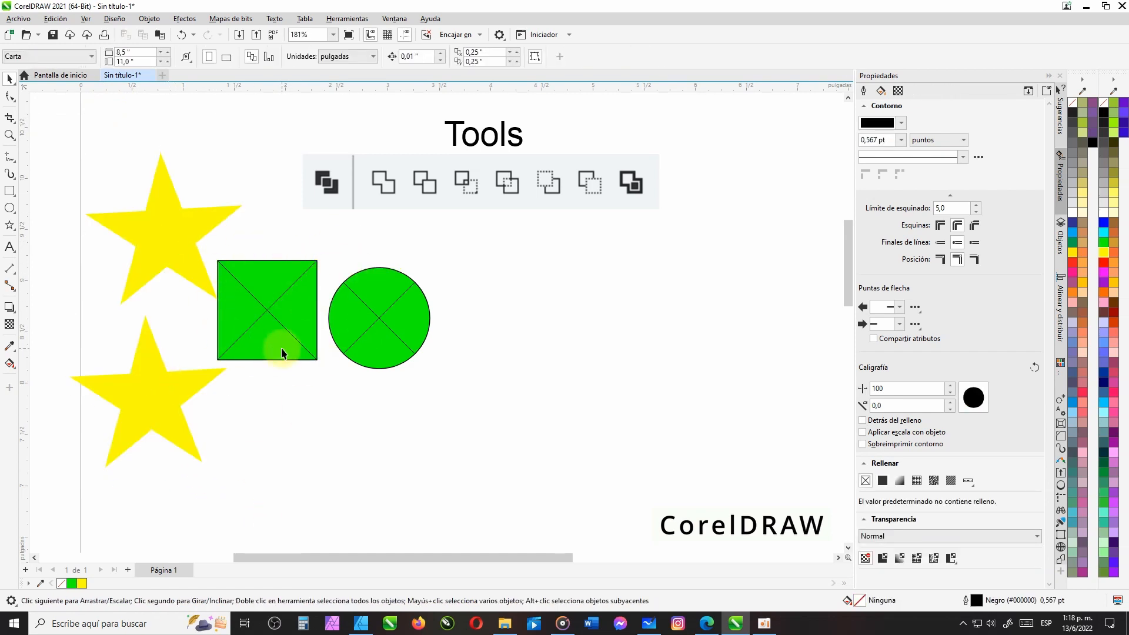
Place the circle right beside the square and combine the two empty frames into one object
left_click_drag(369, 320, 361, 313)
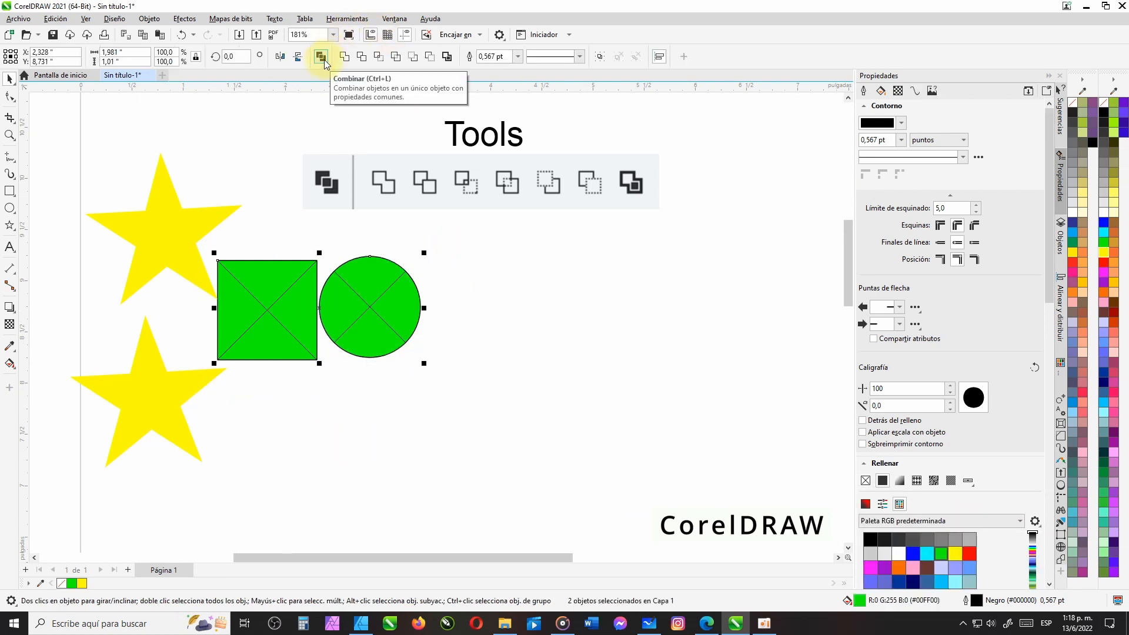
left_click(322, 58)
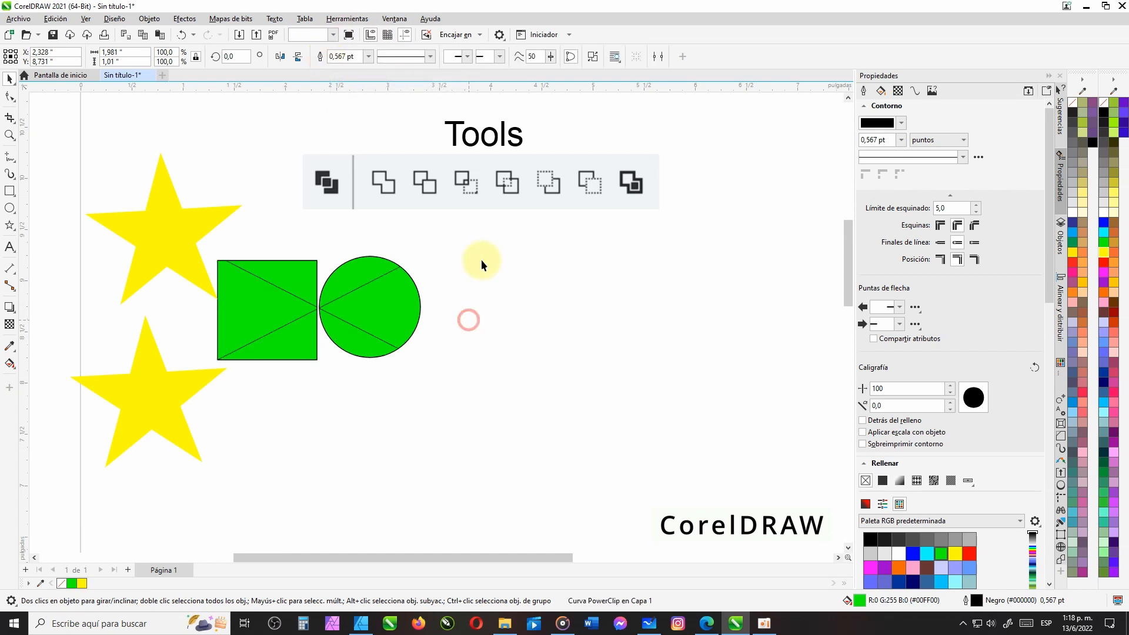
PowerClip the upper star inside the combined square and circle, and delete the remaining star
left_click_drag(168, 232, 328, 388)
left_click(386, 461)
left_click(178, 411)
key("Delete")
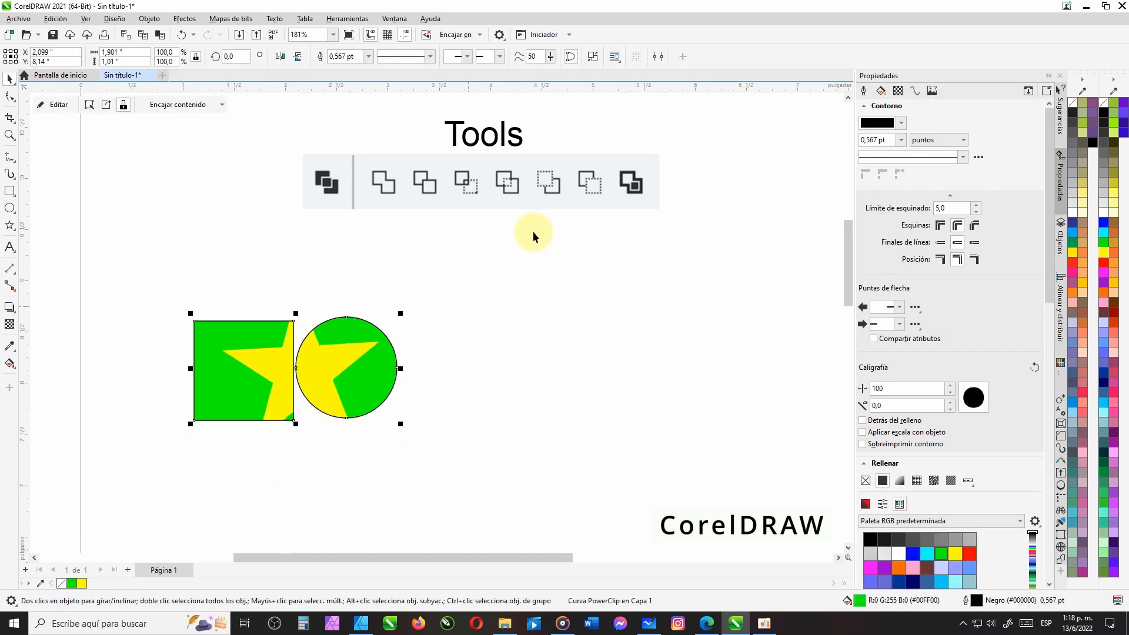
Break the combined shape apart and fill the separated circle with pinkish red, leaving it a short distance from the square
left_click(593, 56)
left_click_drag(353, 367, 576, 379)
left_click(1084, 350)
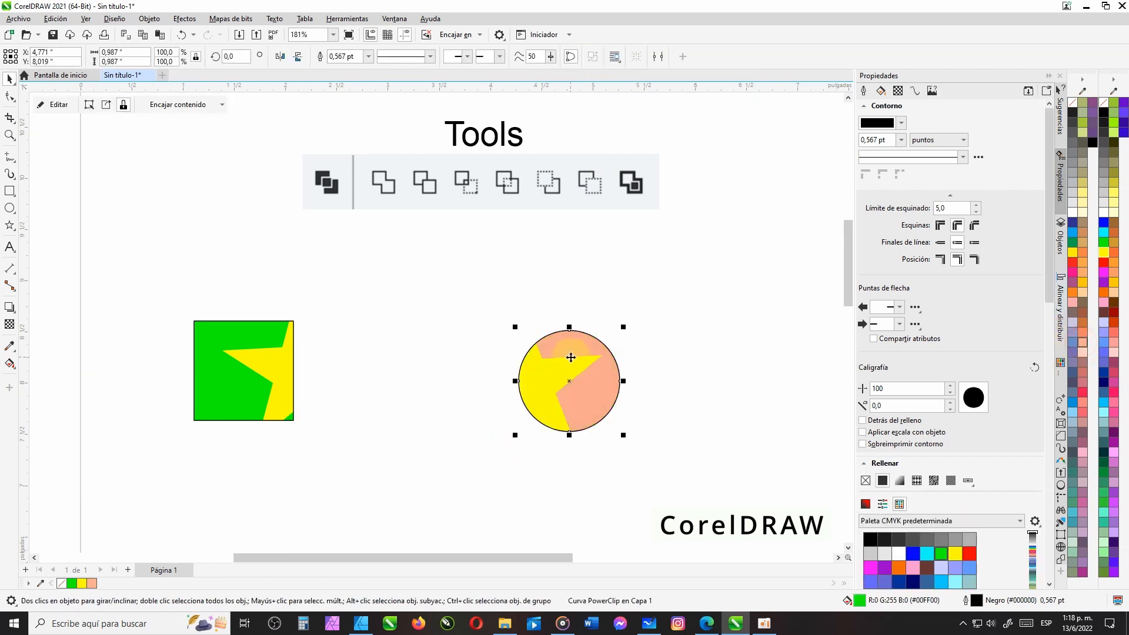
left_click(1083, 392)
left_click_drag(583, 395, 400, 391)
left_click(428, 446)
Inspect the PowerClip contents of the red circle and of the green square, finishing each edit without changes
left_click(371, 393)
left_click(517, 383)
left_click(361, 356)
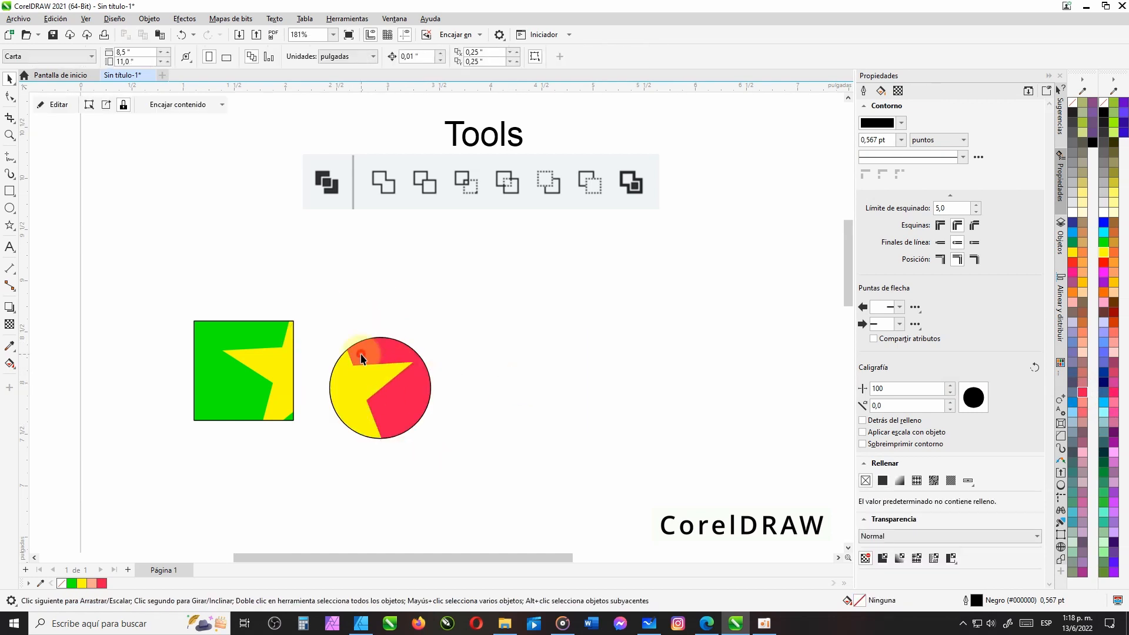
left_click(58, 105)
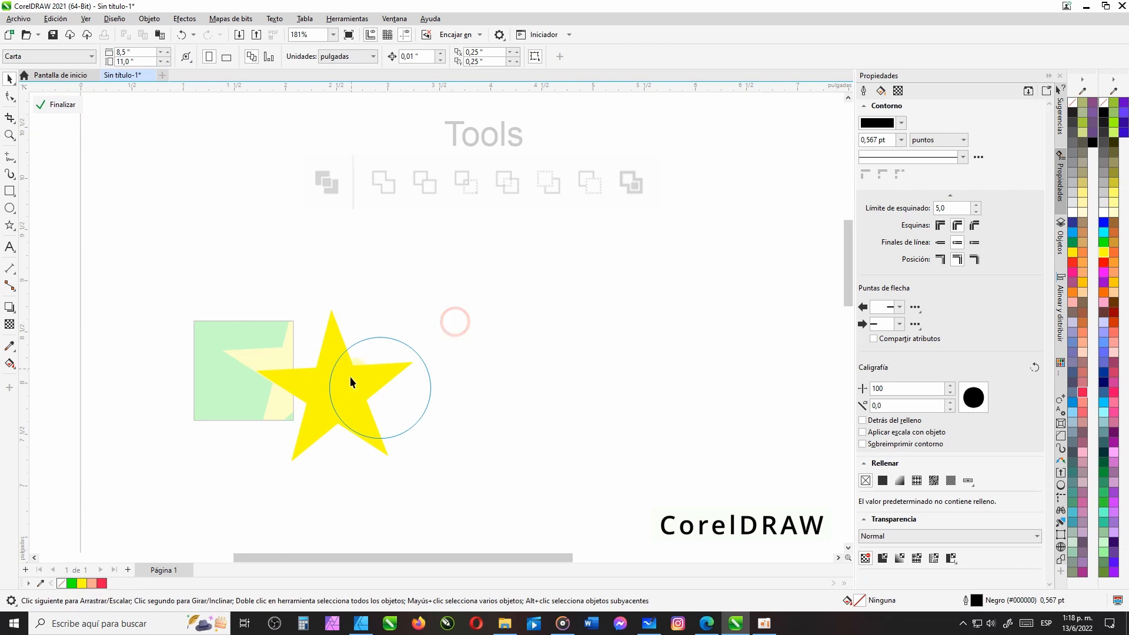
left_click(44, 105)
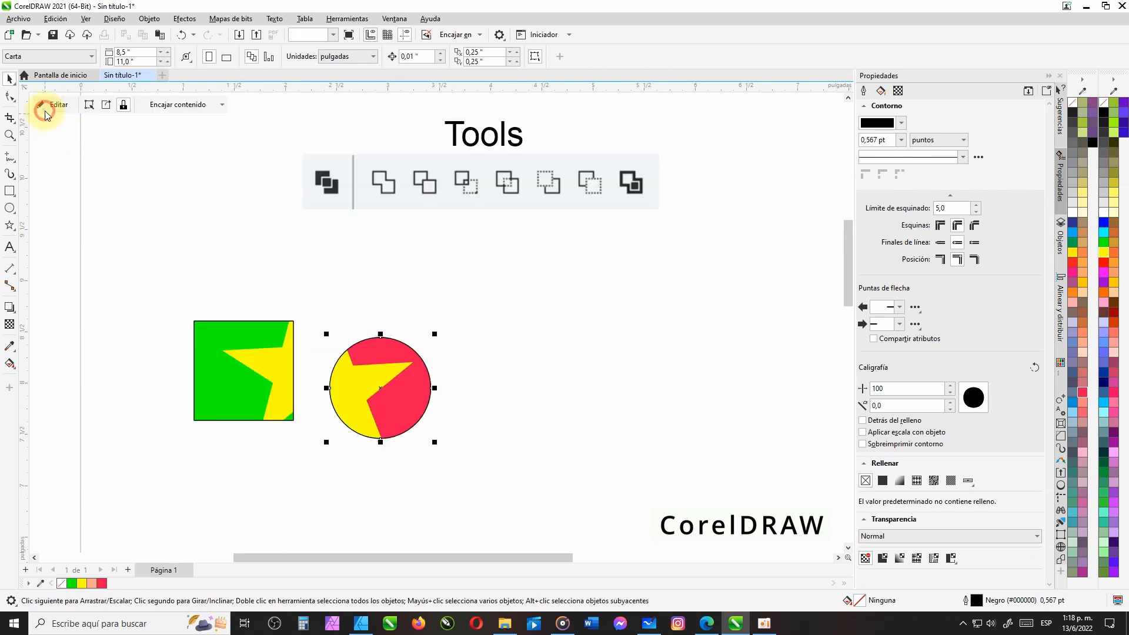
left_click(209, 351)
left_click(59, 105)
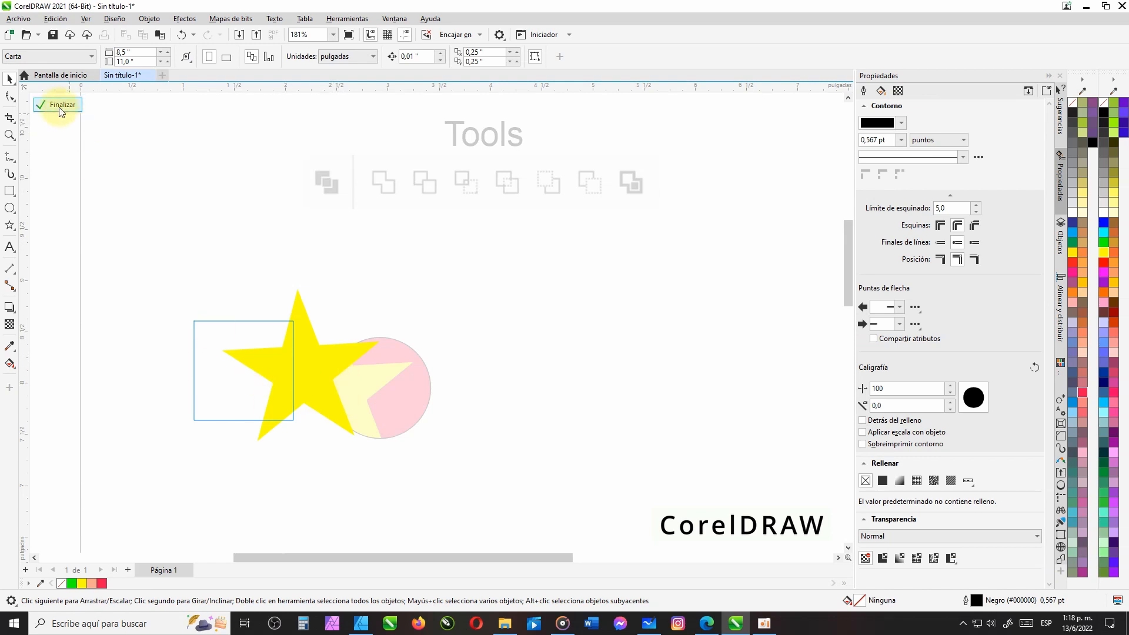
left_click(61, 106)
Move the red circle back against the green square and shift both shapes to the page's left edge
left_click_drag(379, 392, 346, 374)
left_click(478, 464)
left_click(201, 458)
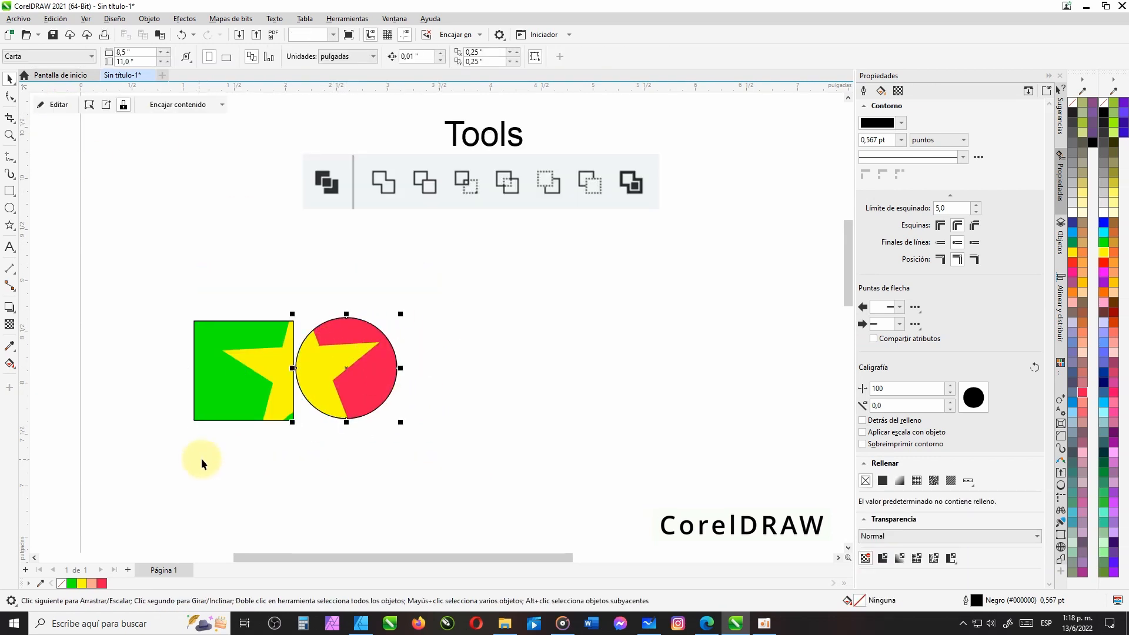
left_click_drag(155, 453, 444, 285)
left_click_drag(323, 380, 192, 301)
left_click(295, 352)
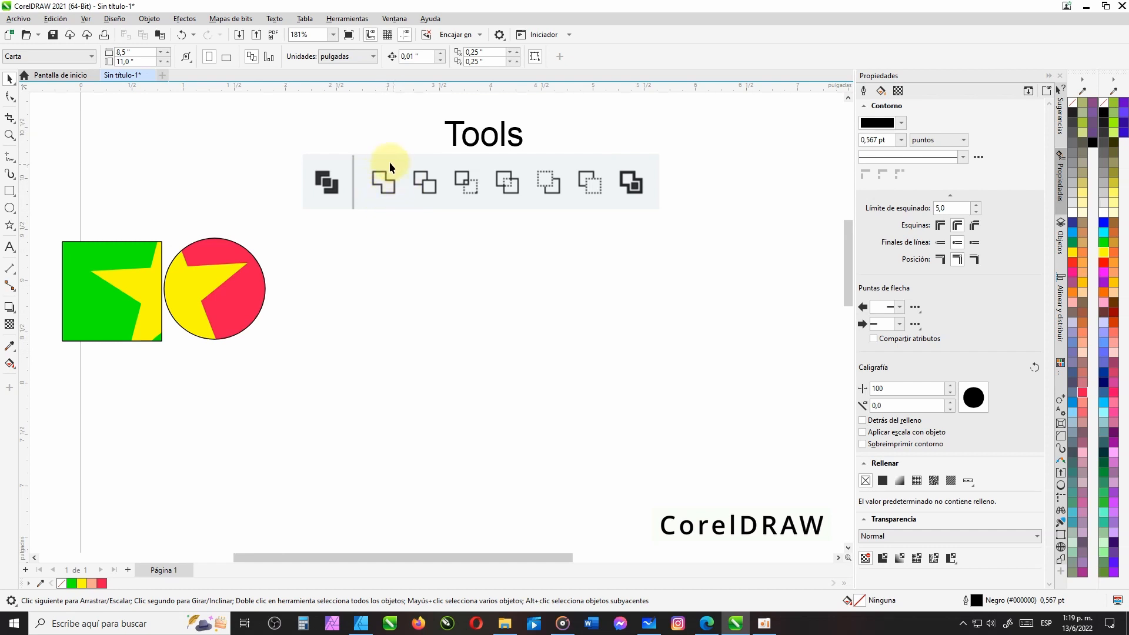
Draw two small squares and a circle about 0.67 in wide in the empty area below the tools image
left_click(9, 191)
left_click_drag(360, 316, 415, 370)
mouse_move(464, 276)
left_mouse_down()
mouse_move(408, 333)
mouse_move(505, 423)
left_mouse_up()
left_click(13, 209)
key("space")
Reposition the upper small square and the unfilled circle so that they overlap each other
left_click(453, 312)
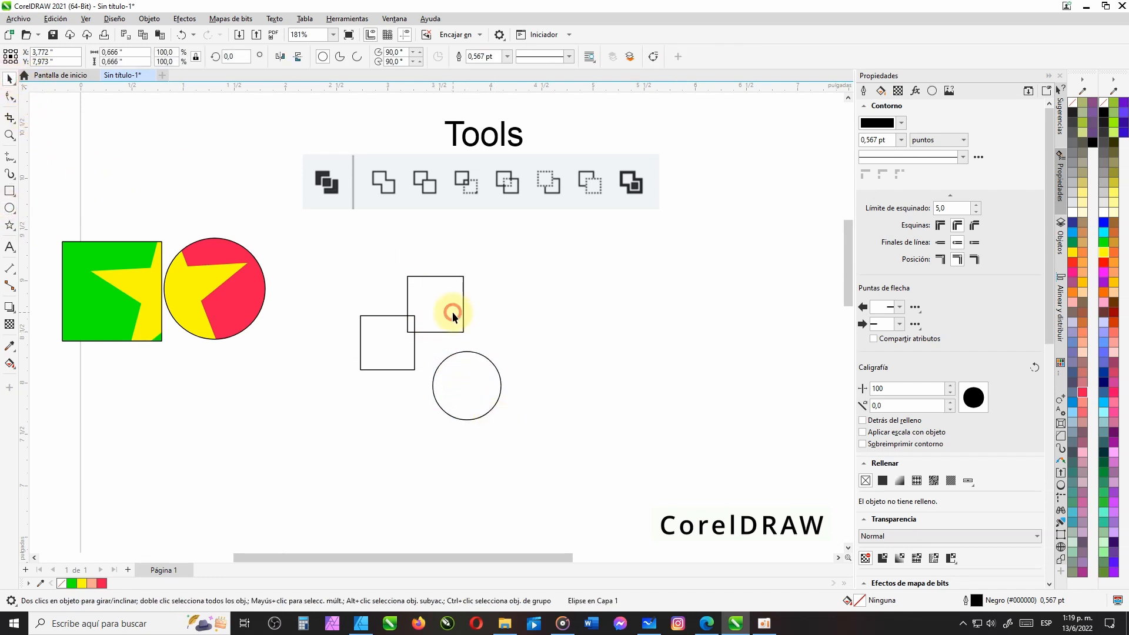
left_click_drag(448, 312, 440, 321)
left_click_drag(458, 387, 452, 352)
left_click(504, 406)
Weld the upper small square to the circle and move the merged outline away from the remaining square to check its contour
left_click_drag(536, 242, 394, 422)
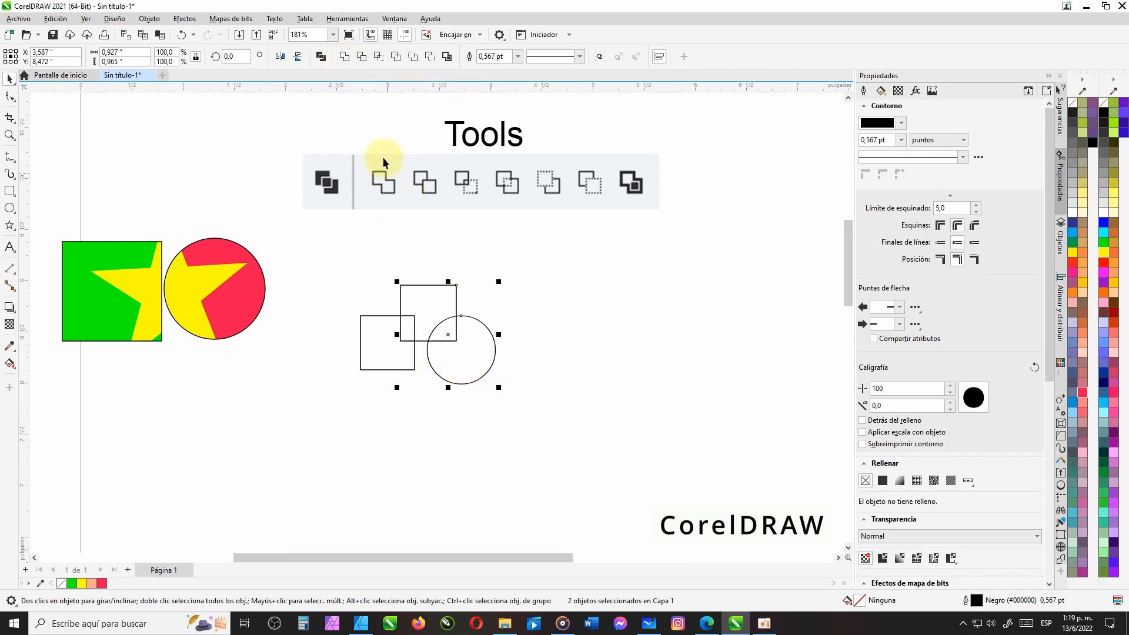
left_click(345, 57)
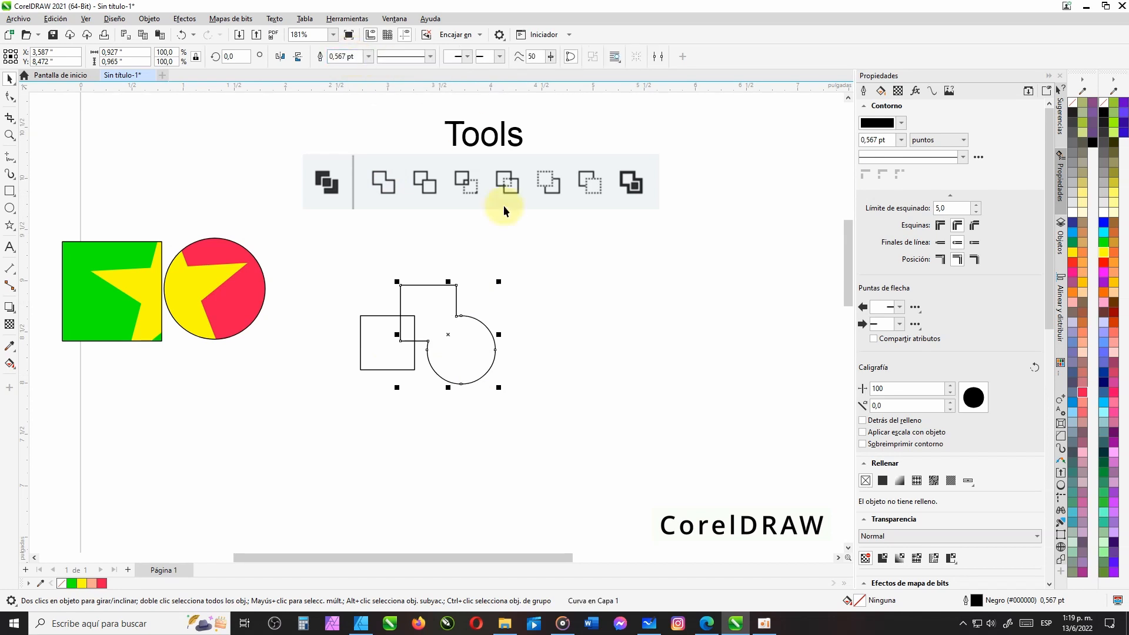
left_click_drag(469, 317, 580, 315)
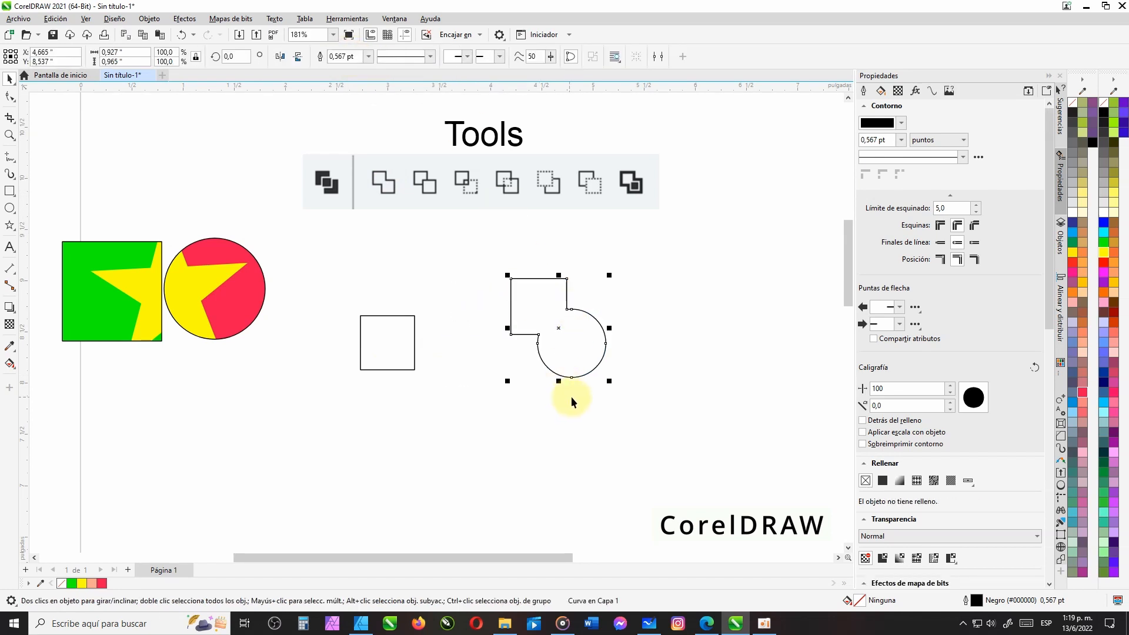
scroll(564, 282, "up", 2)
scroll(563, 281, "up", 4)
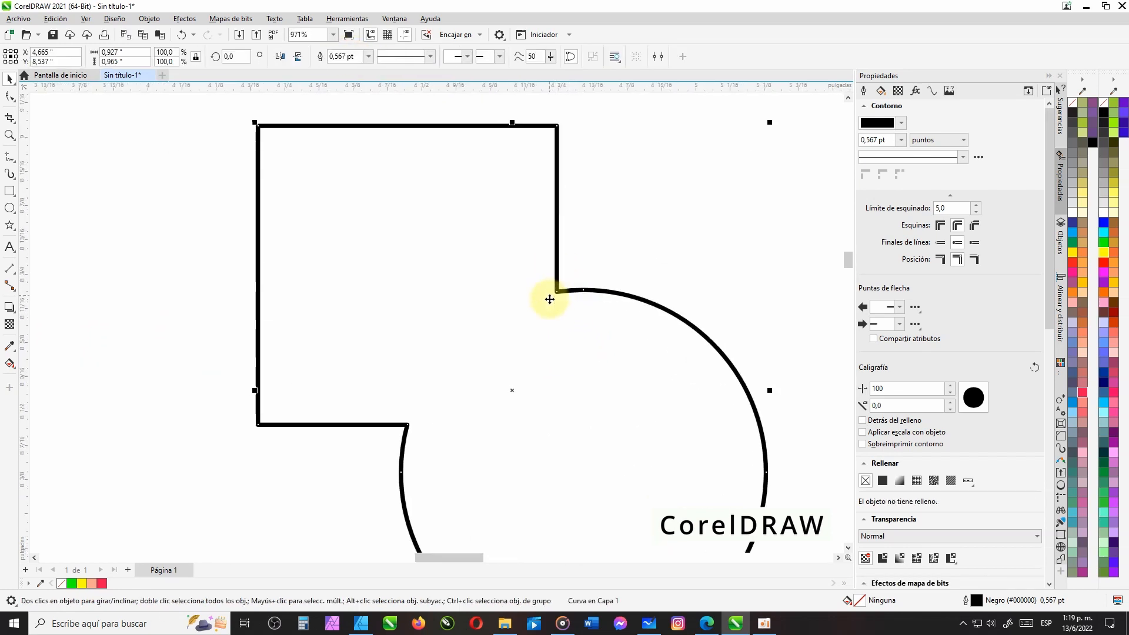
scroll(467, 388, "down", 6)
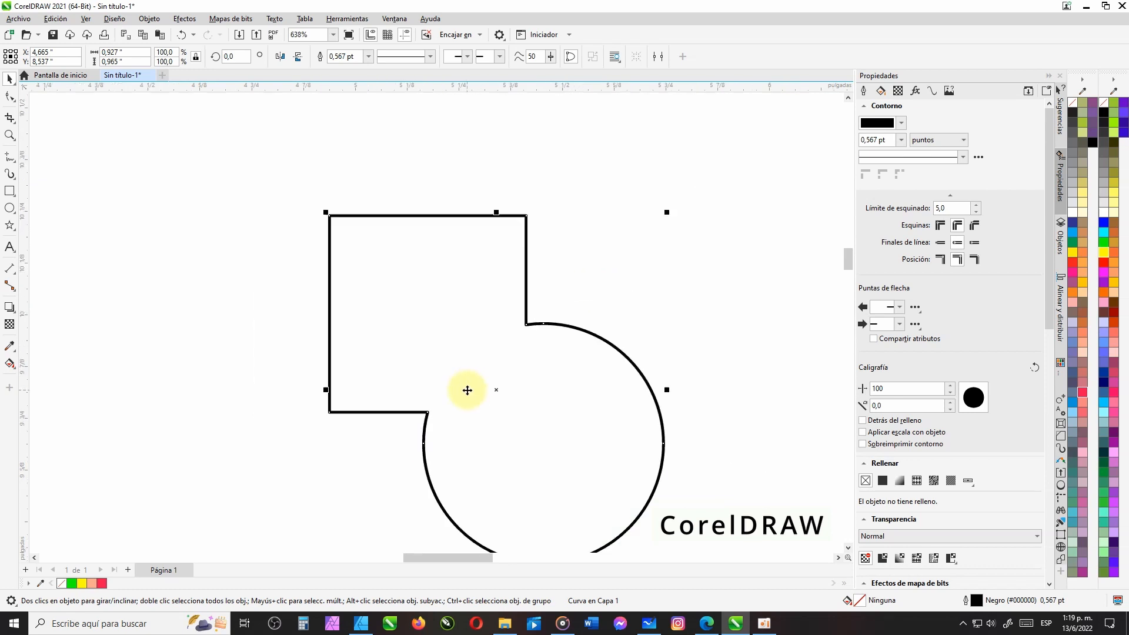
Overlap the remaining small square with the bottom of the welded shape's circular part and weld them together
left_click_drag(479, 393, 372, 381)
left_click_drag(305, 320, 396, 363)
left_click_drag(490, 185, 318, 399)
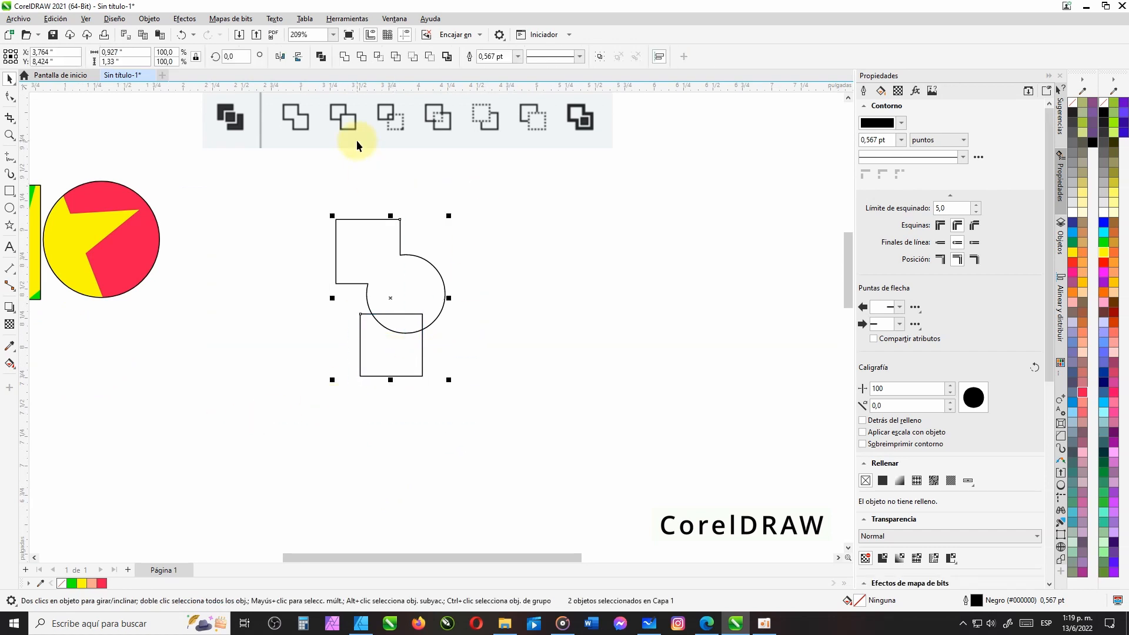
left_click(344, 57)
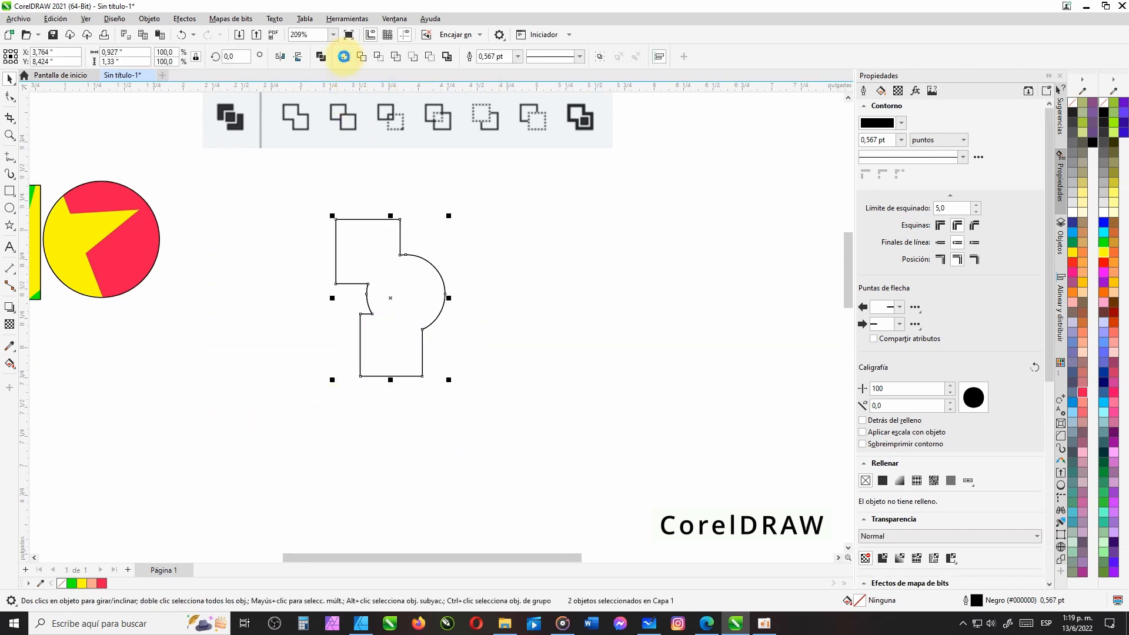
left_click(510, 436)
Move the fully welded shape to the left and fill it red
left_click_drag(433, 273, 346, 265)
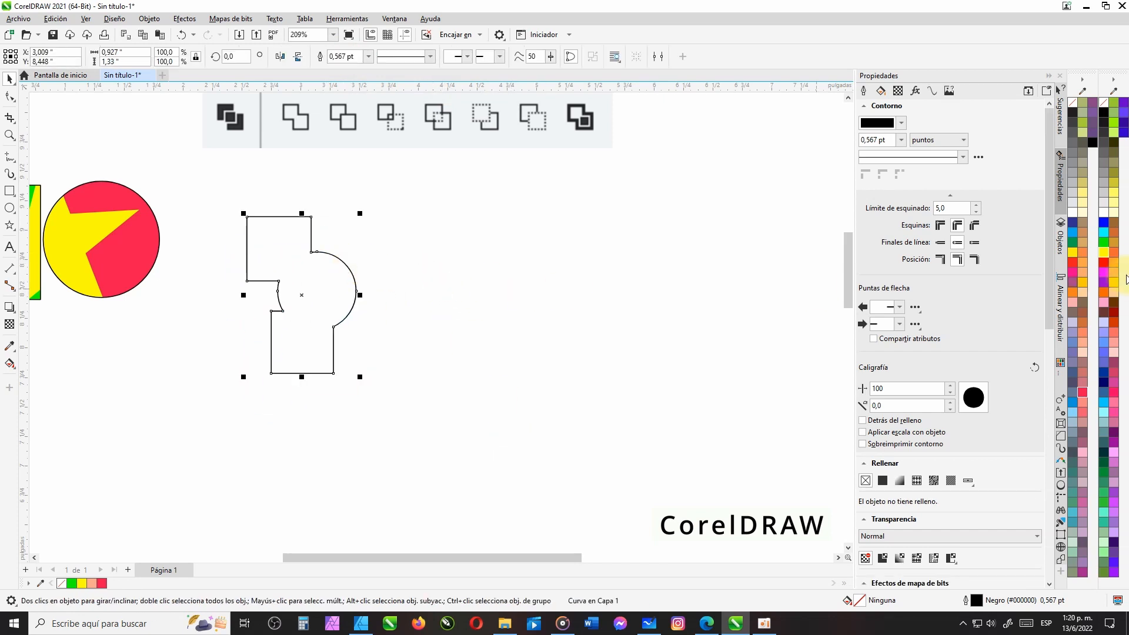
left_click(1104, 263)
left_click(411, 432)
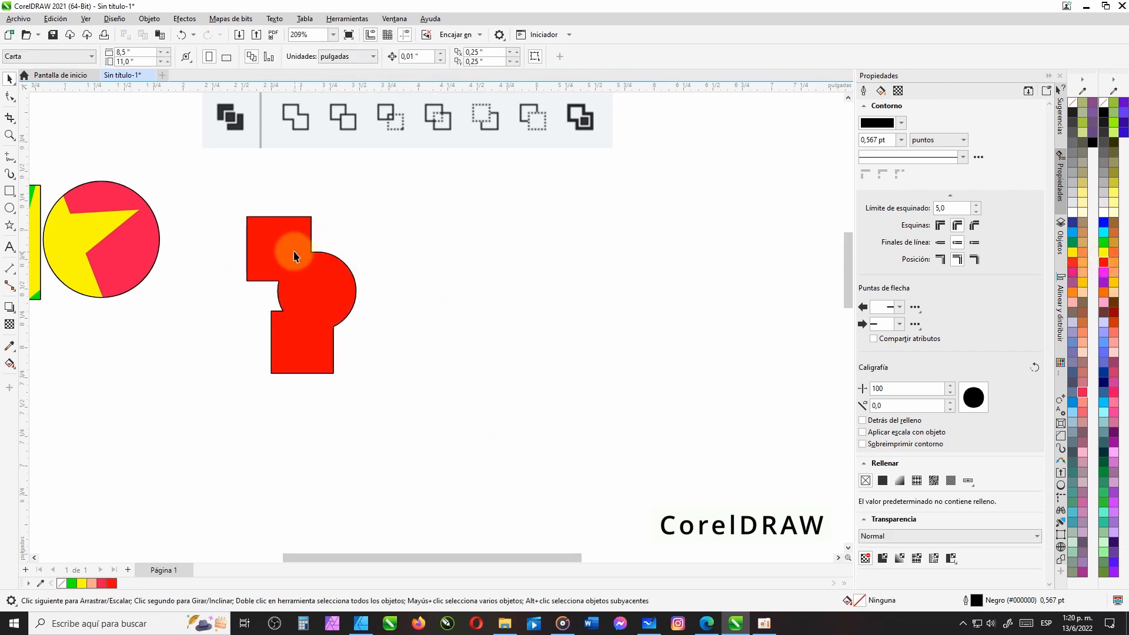
left_click(305, 308)
left_click_drag(421, 267, 546, 374)
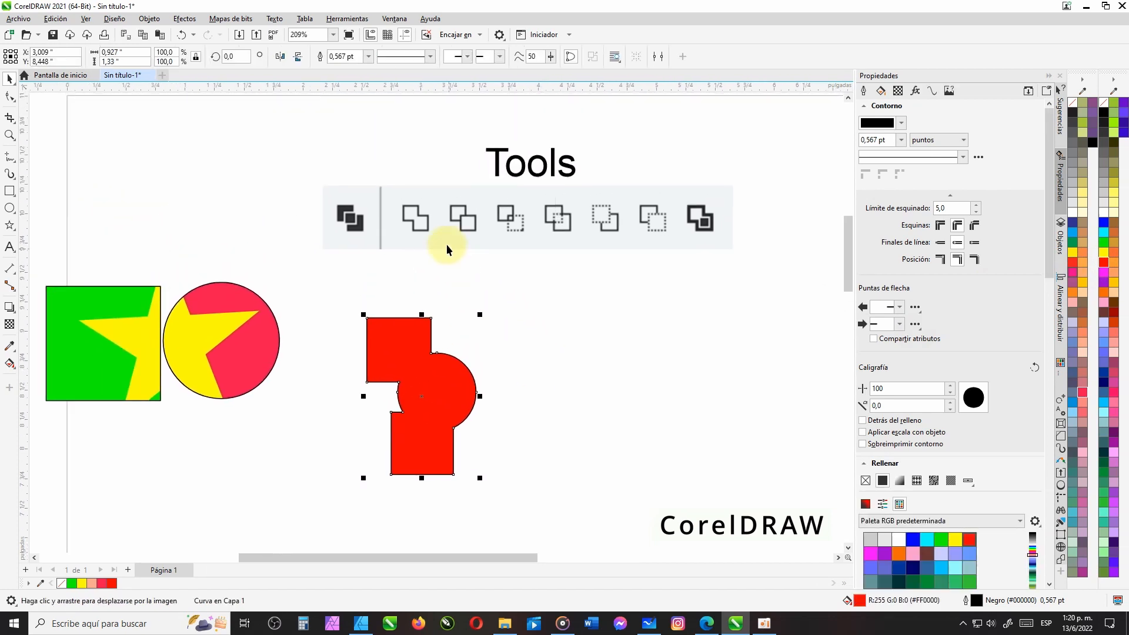
Move the red welded shape below the green square to clear the drawing area
left_click_drag(441, 396, 135, 499)
left_click(325, 469)
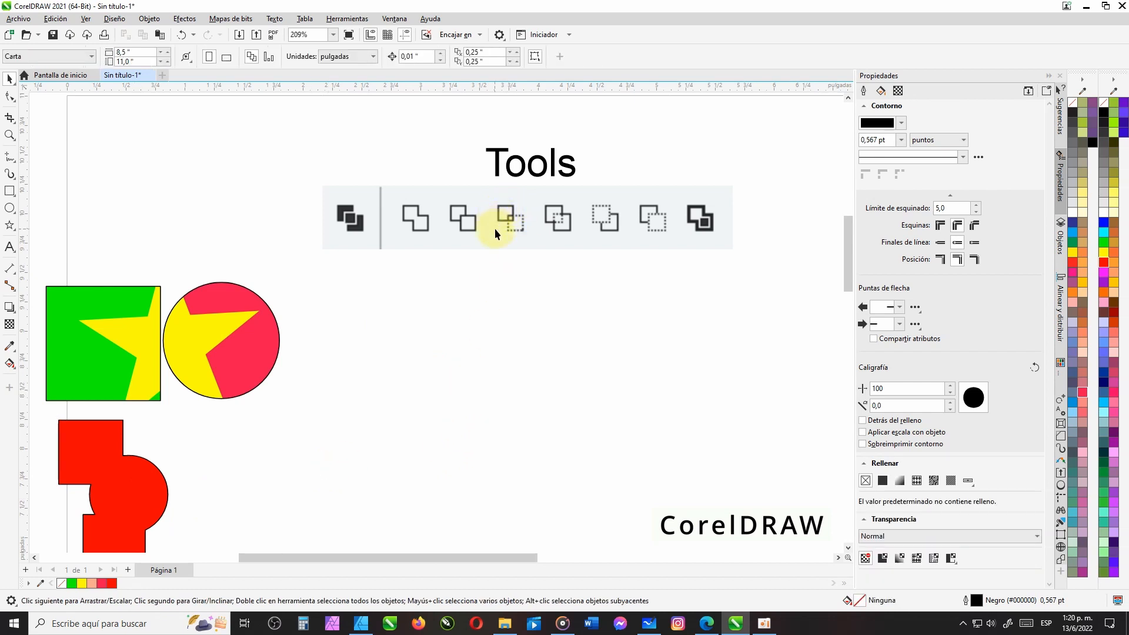
Draw an unfilled rectangle about 0.78 by 0.82 in and a circle about 0.98 in wide overlapping the rectangle's lower-right corner
left_click(10, 193)
left_click_drag(437, 311, 530, 408)
left_click(10, 209)
left_click_drag(591, 349, 471, 468)
left_click(10, 79)
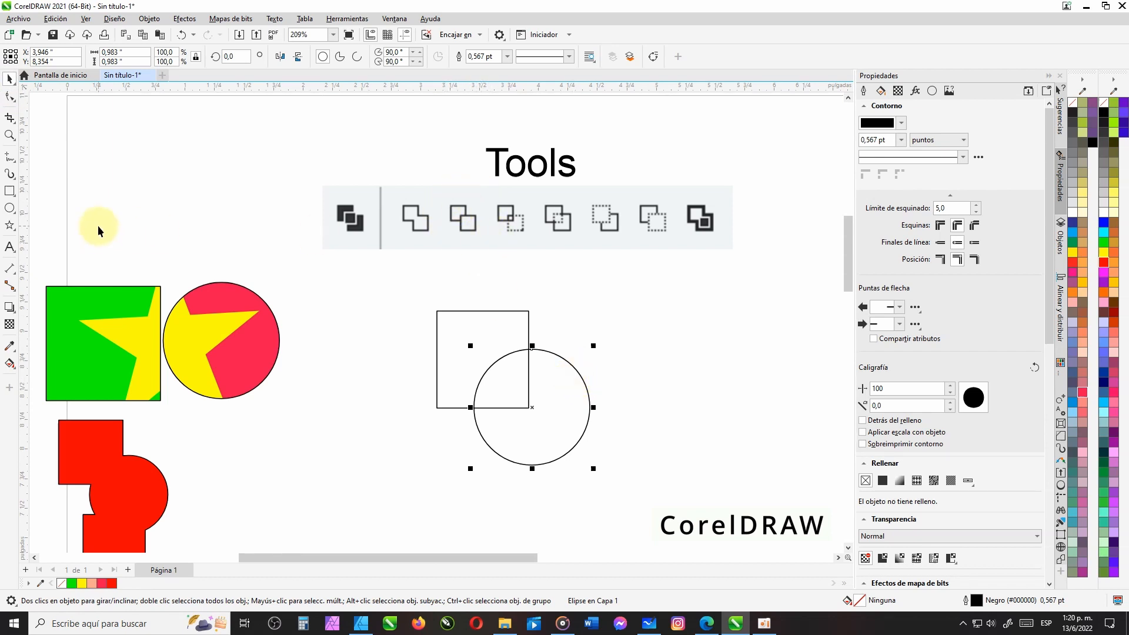
left_click(629, 346)
Trim the rectangle with the circle and move the circle away diagonally to check the cut
left_click_drag(650, 276, 384, 490)
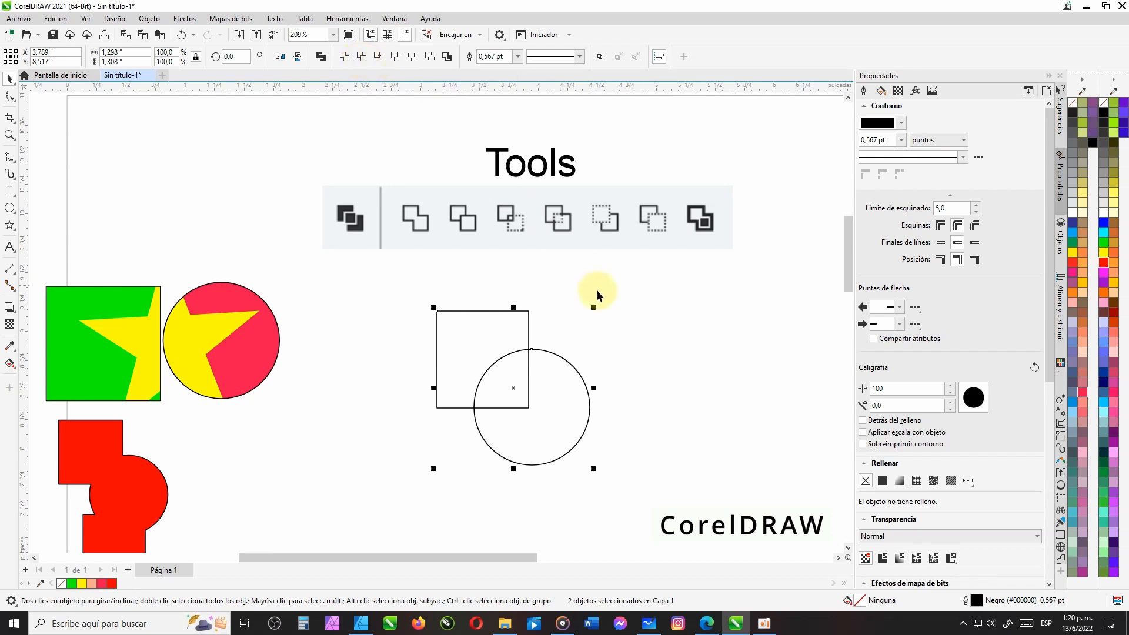
left_click(362, 59)
left_click(618, 330)
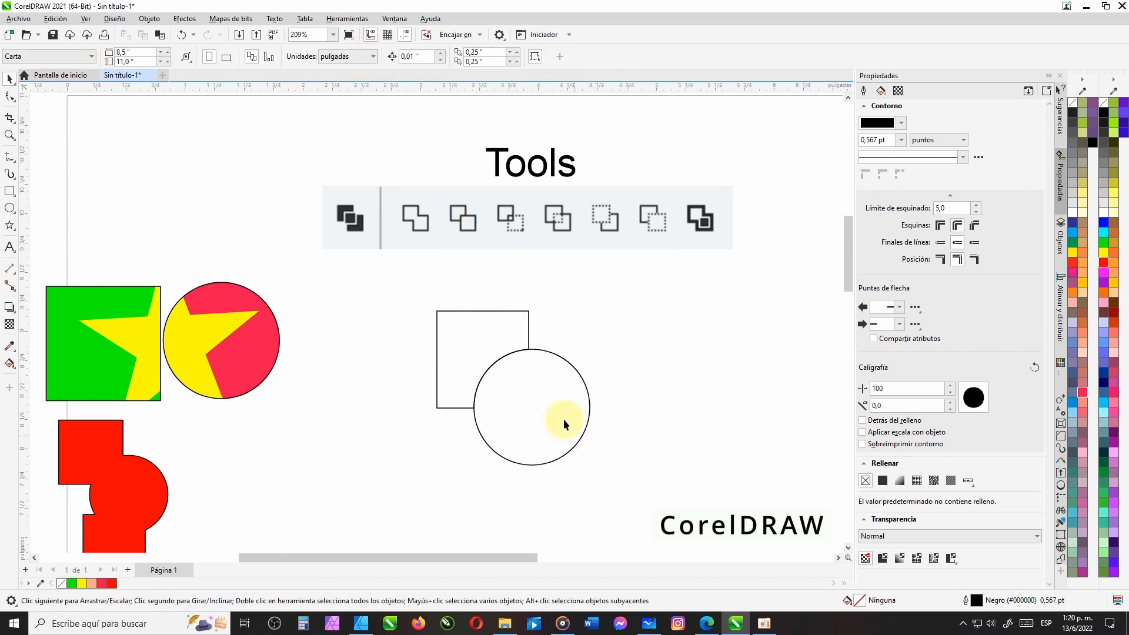
left_click_drag(546, 408, 573, 443)
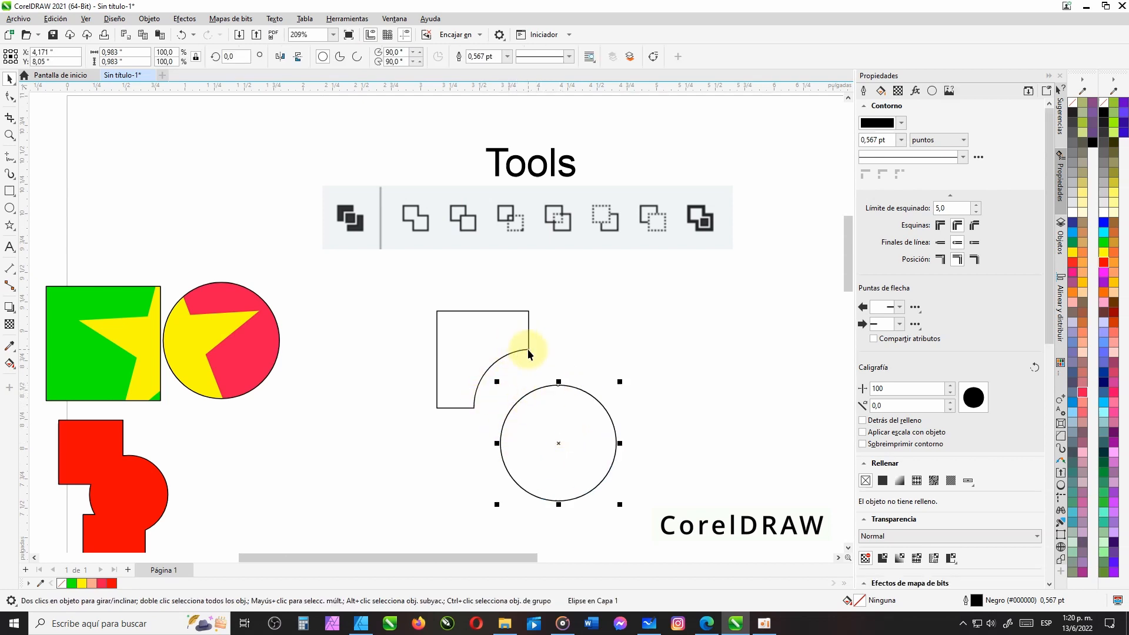
left_click(573, 284)
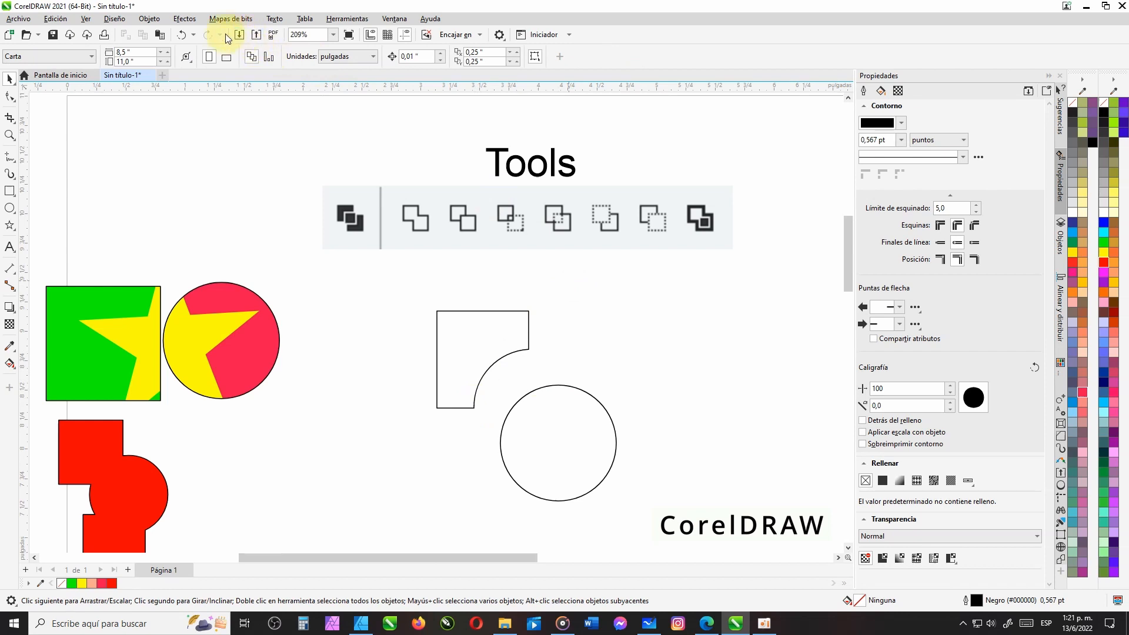
Undo the circle's move and the trim of the rectangle
left_click(183, 36)
left_click(183, 36)
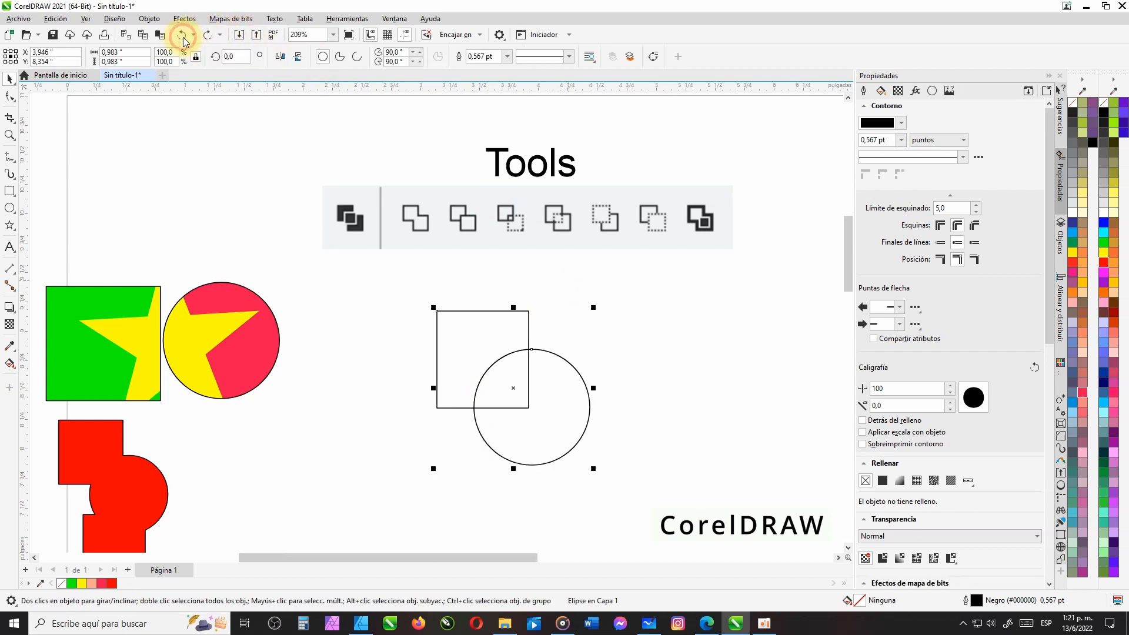
left_click(626, 347)
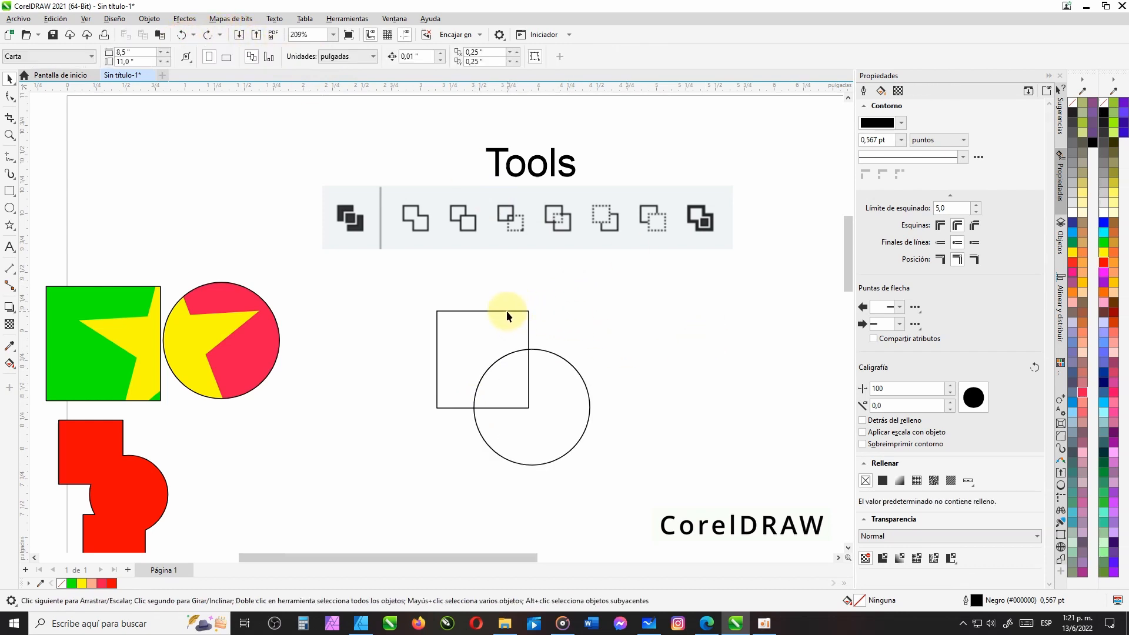
Trim the circle with the rectangle, using the rectangle as the first selected object, and move the cut circle away from it
left_click(503, 310)
left_click(558, 358, "shift")
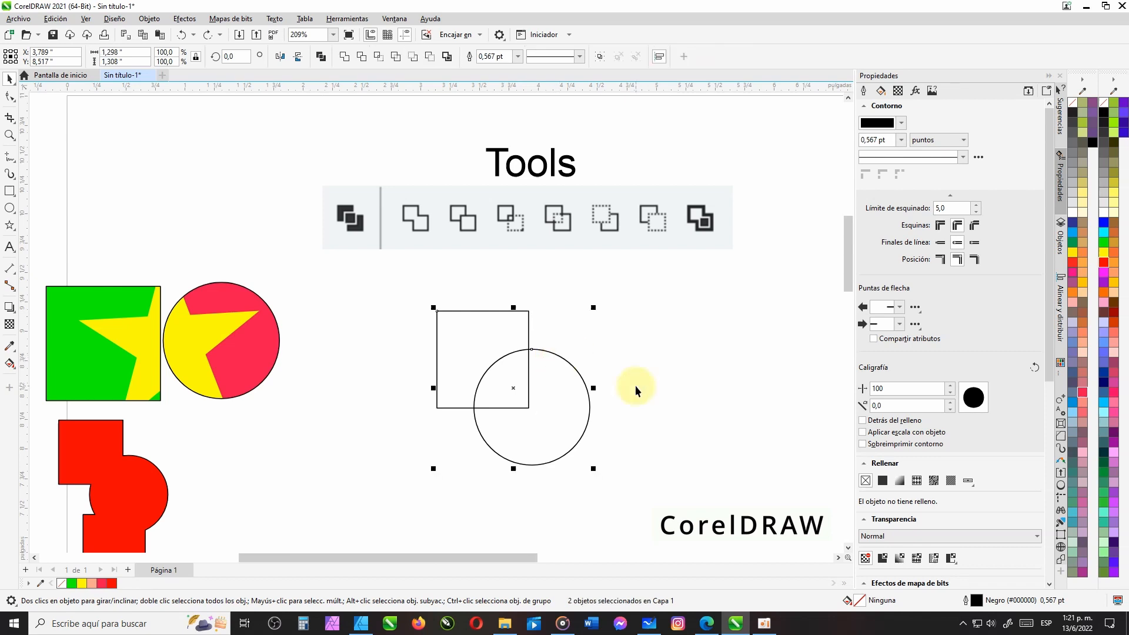
left_click(363, 56)
left_click(623, 334)
left_click(545, 352)
left_click_drag(578, 392, 609, 440)
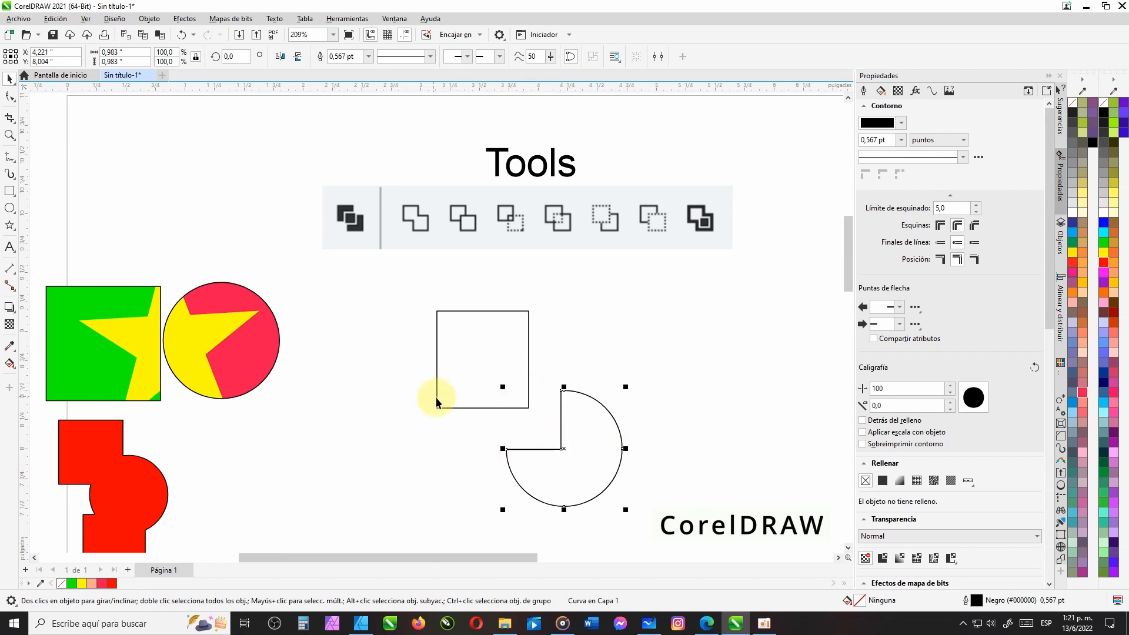
left_click(647, 369)
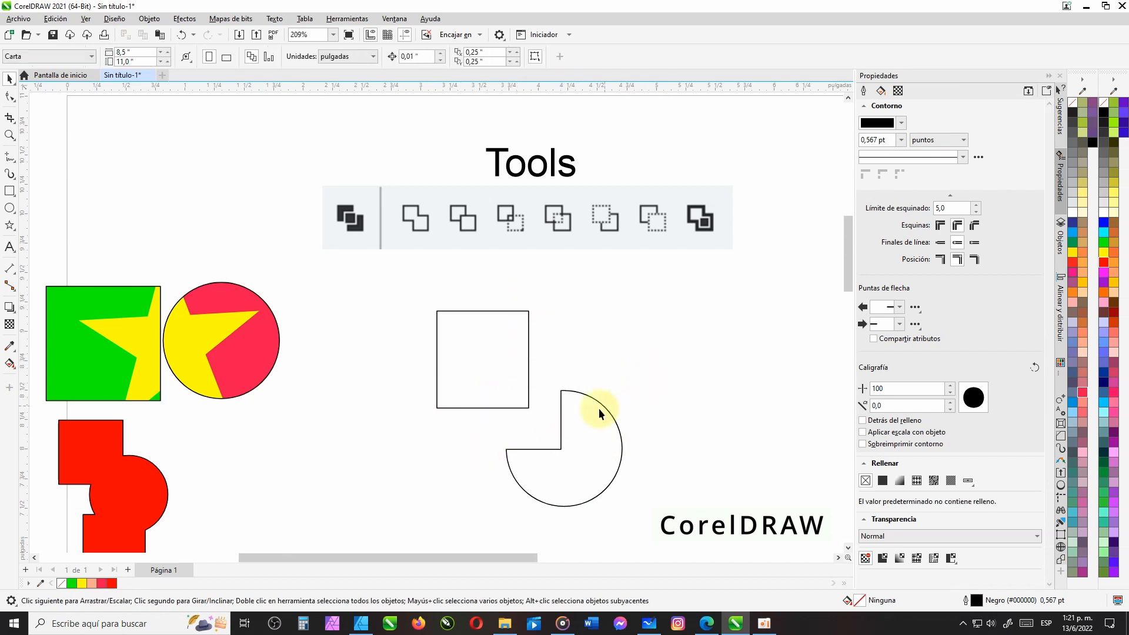
Move the cut circle back beside the rectangle's corner, and undo its moves and the trim
left_click_drag(561, 453, 541, 419)
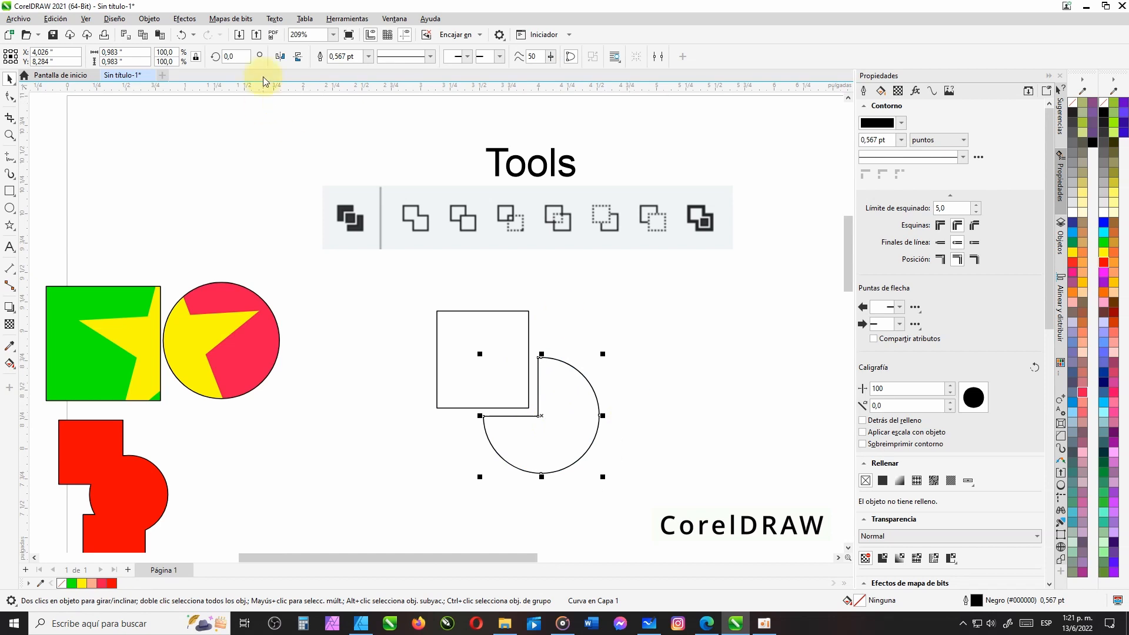
left_click(182, 35)
left_click(182, 35)
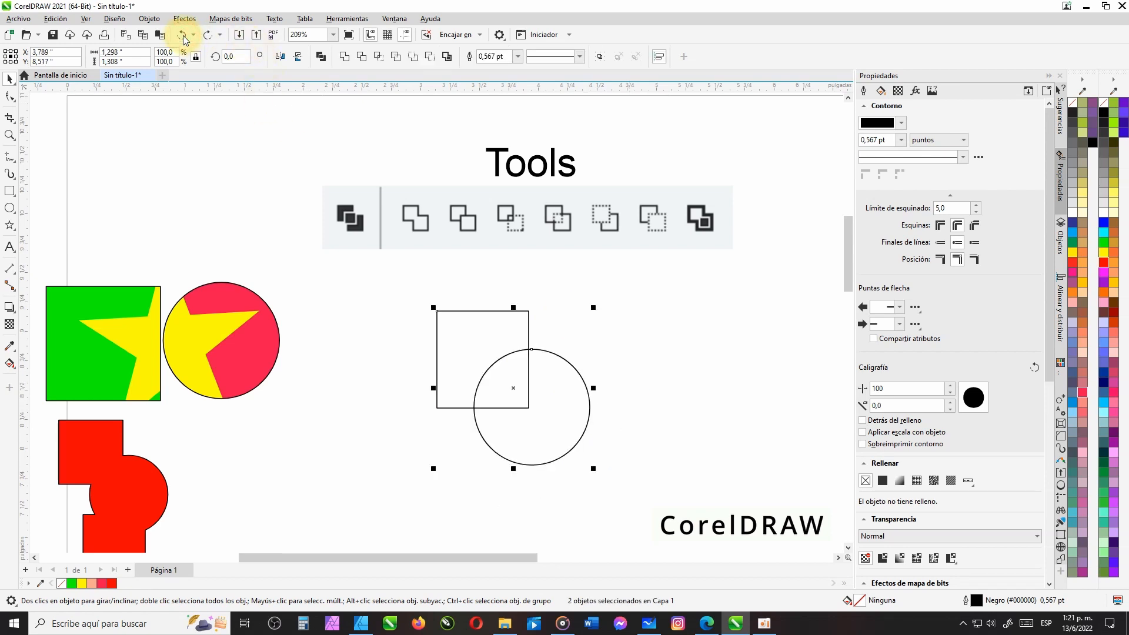
Label the rectangle with the text "a" above it and the circle with the text "b" below it
key("F8")
left_click(468, 297)
type("a")
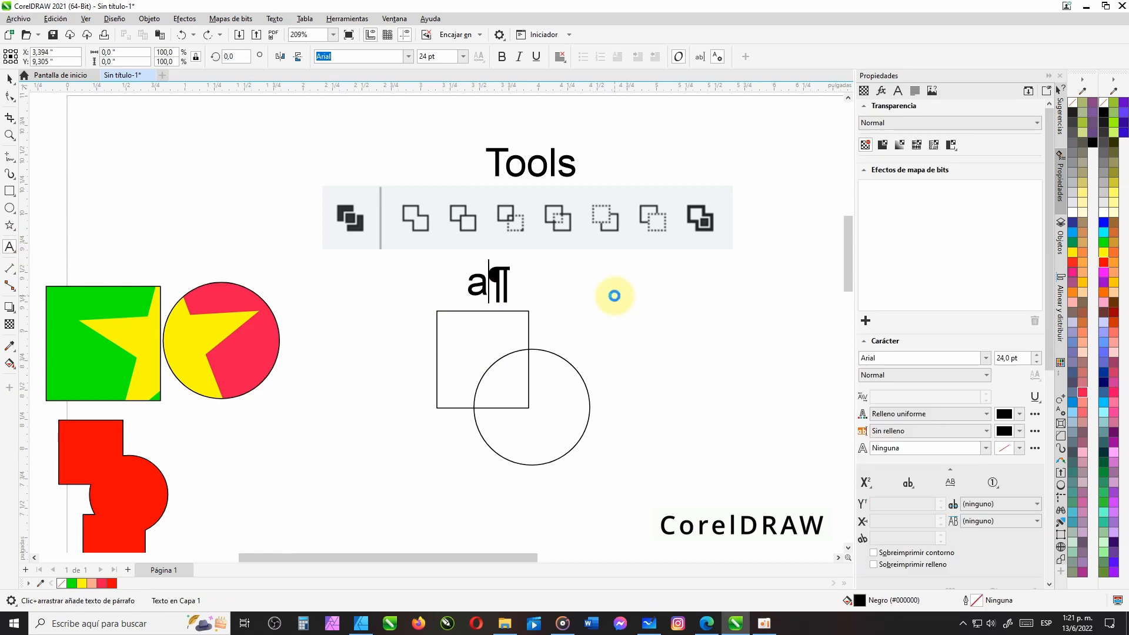
type("b")
left_click(10, 78)
left_click_drag(563, 484, 562, 510)
left_click(681, 484)
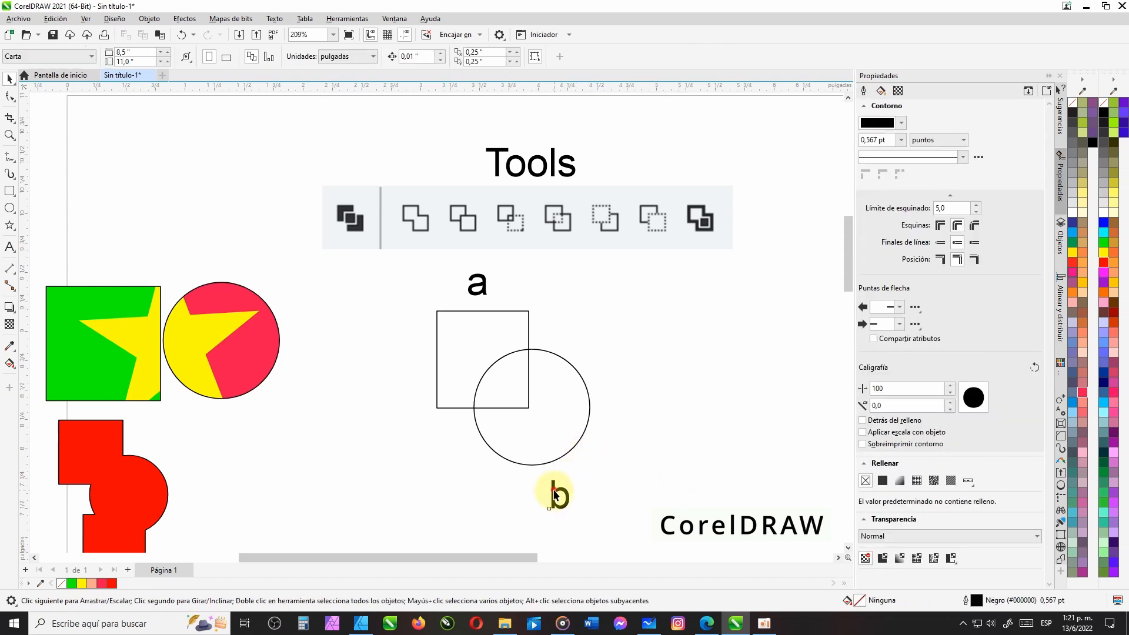
Trim rectangle a with circle b, using the circle as the first selected object, and undo the trim
left_click(557, 492)
left_click(589, 427)
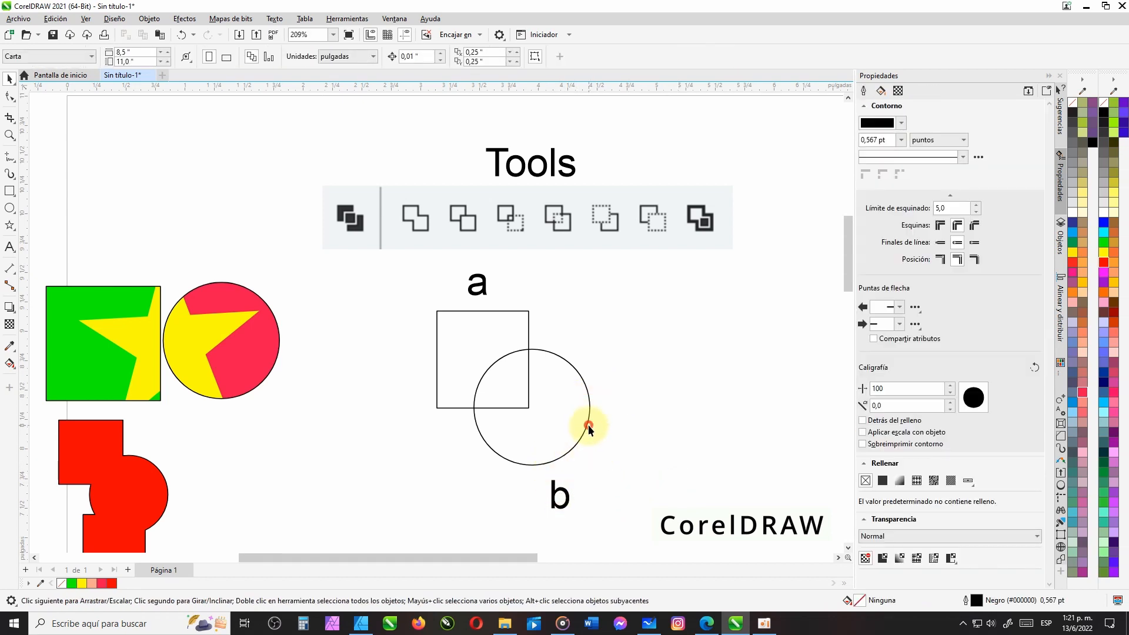
left_click(589, 424)
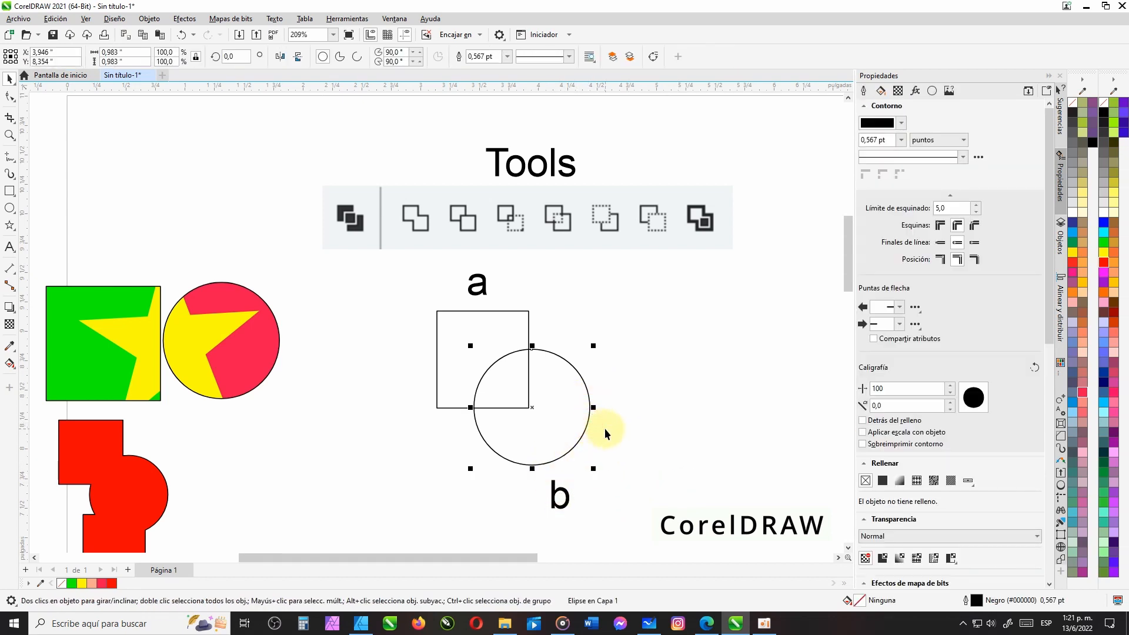
left_click(502, 312, "shift")
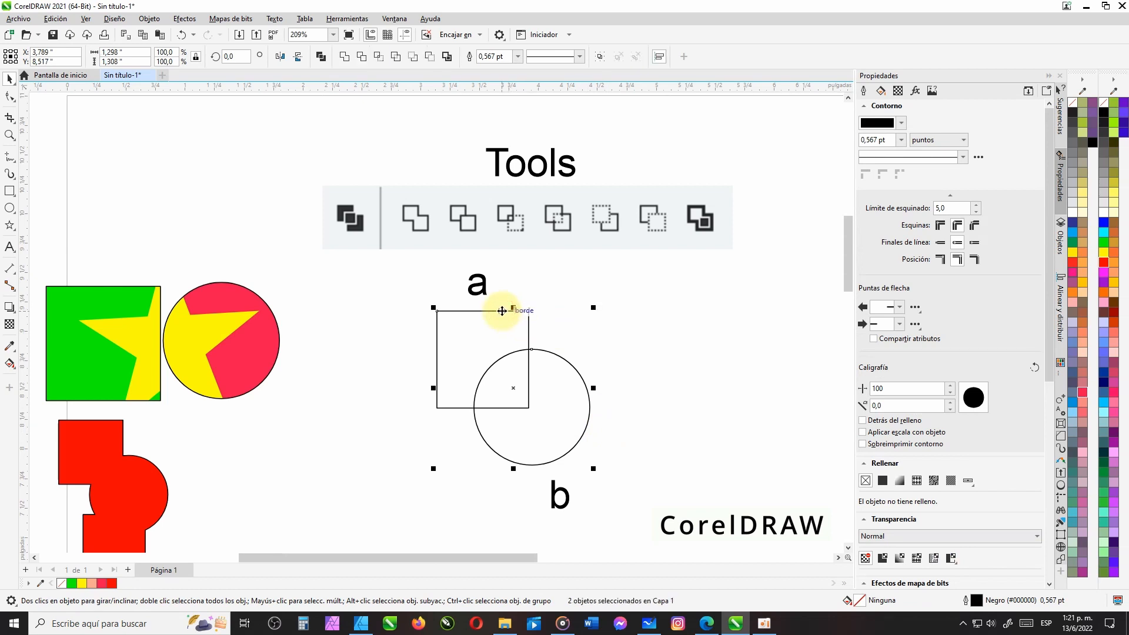
left_click(361, 57)
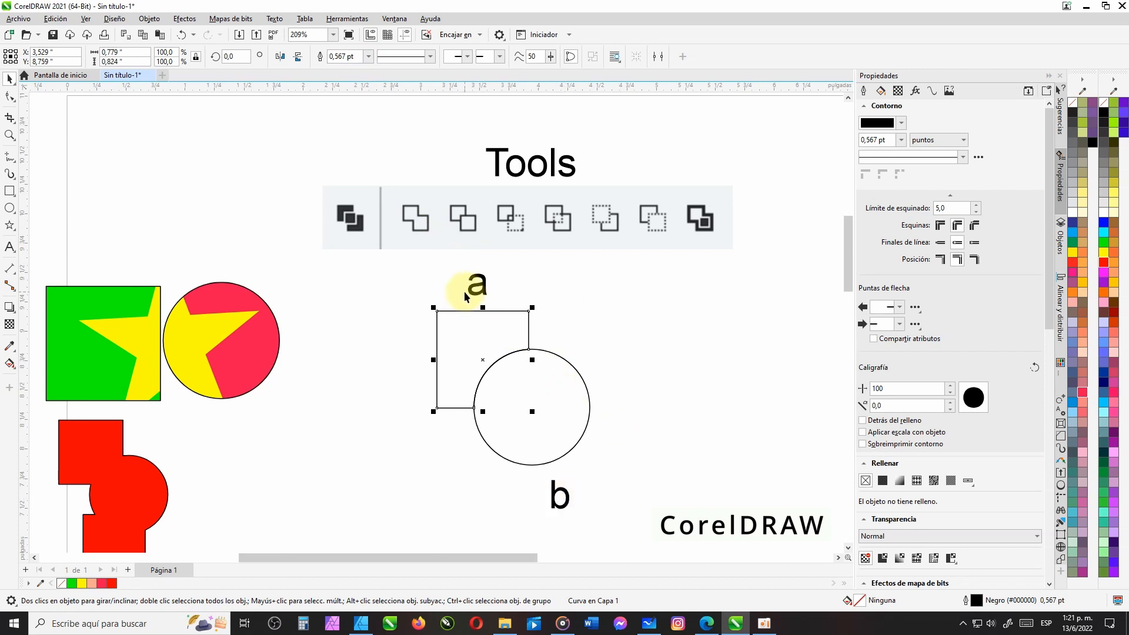
left_click(183, 35)
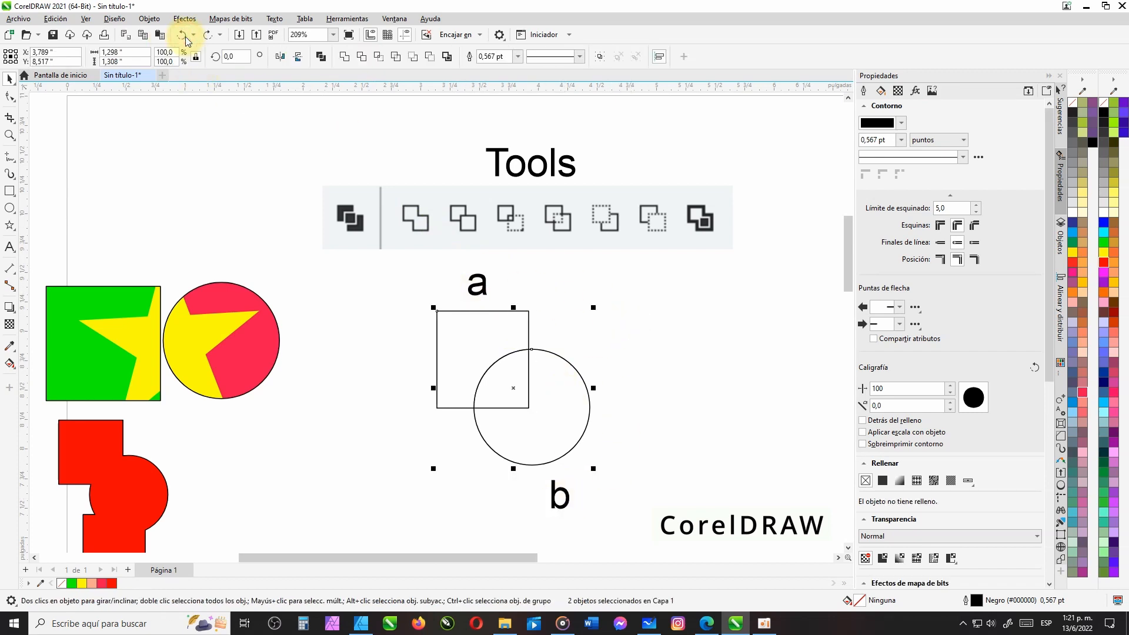
left_click(528, 281)
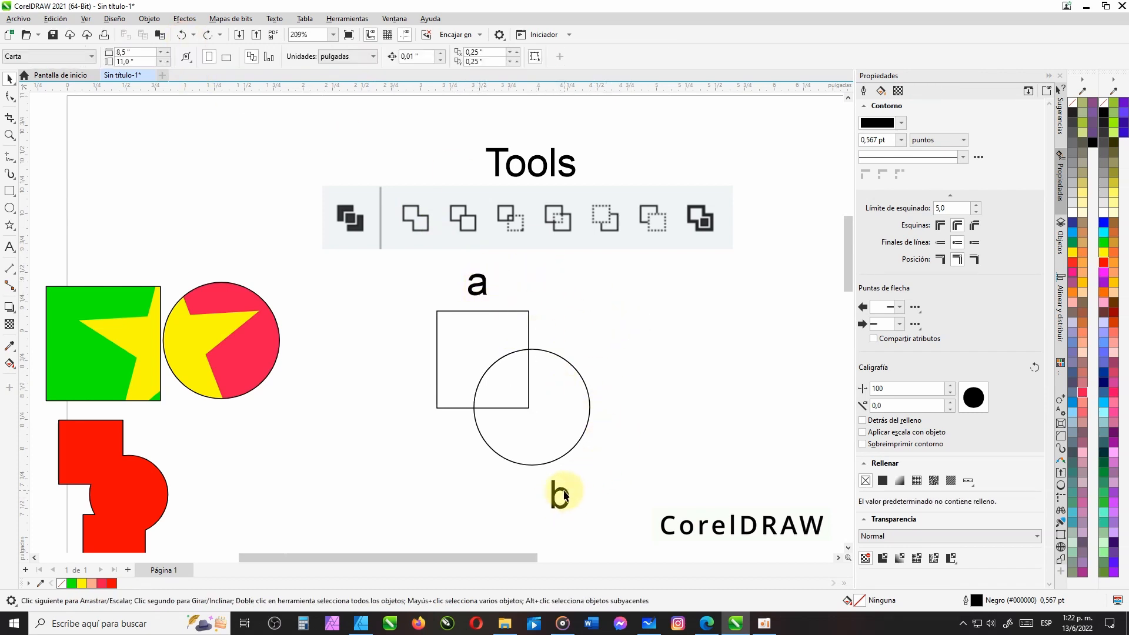
Trim circle b with rectangle a, using the rectangle as the first selected object
left_click(509, 311)
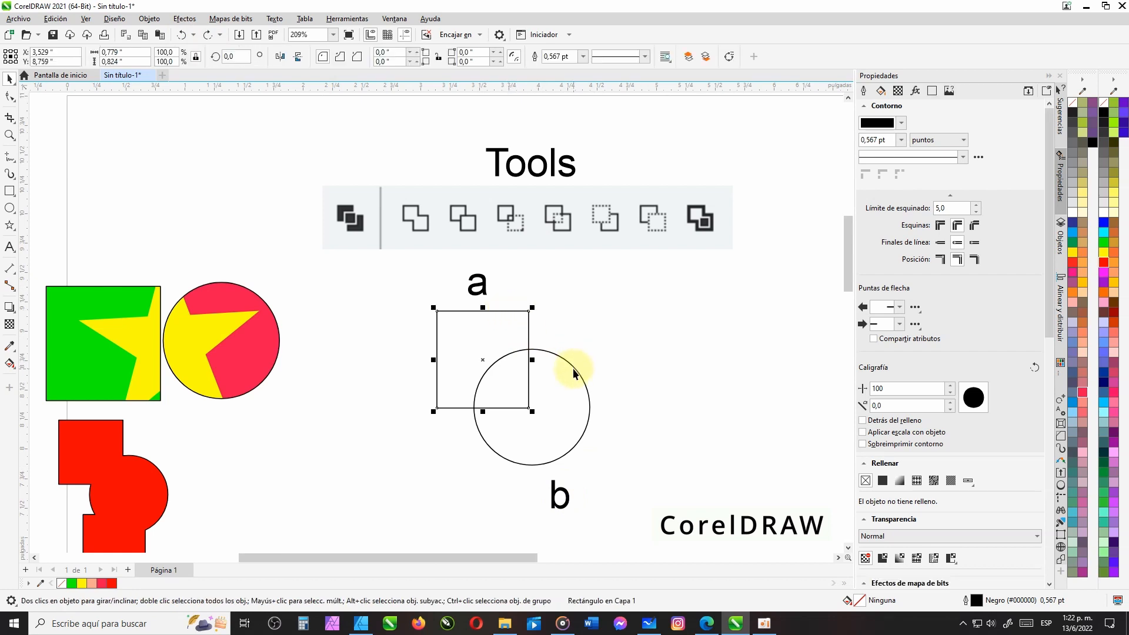
left_click(575, 368)
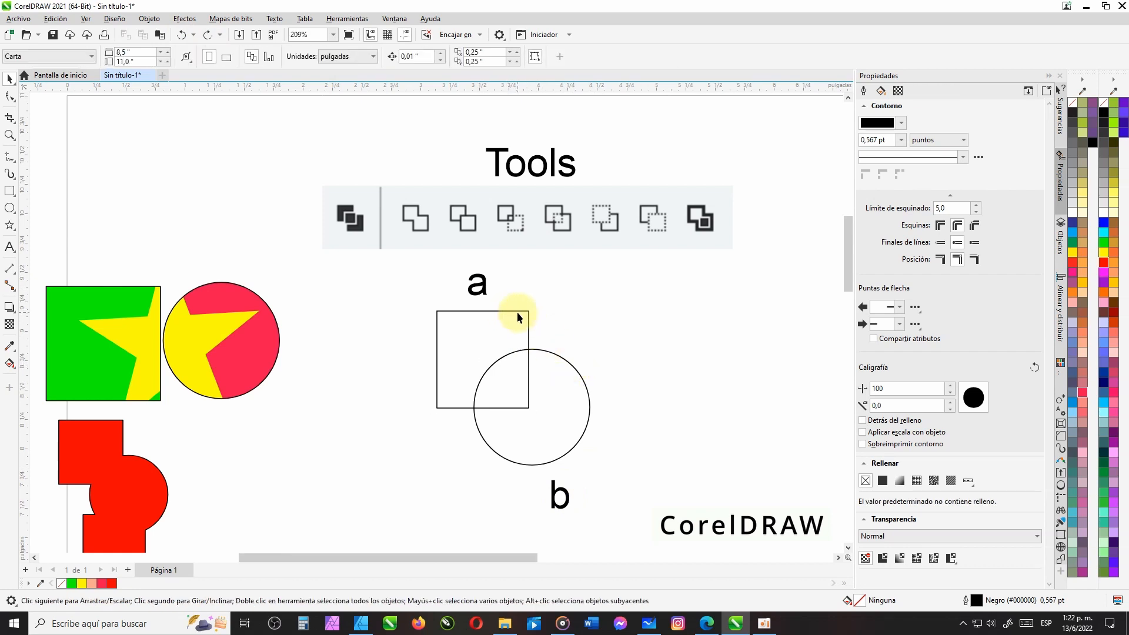
left_click(530, 330)
left_click(547, 351, "shift")
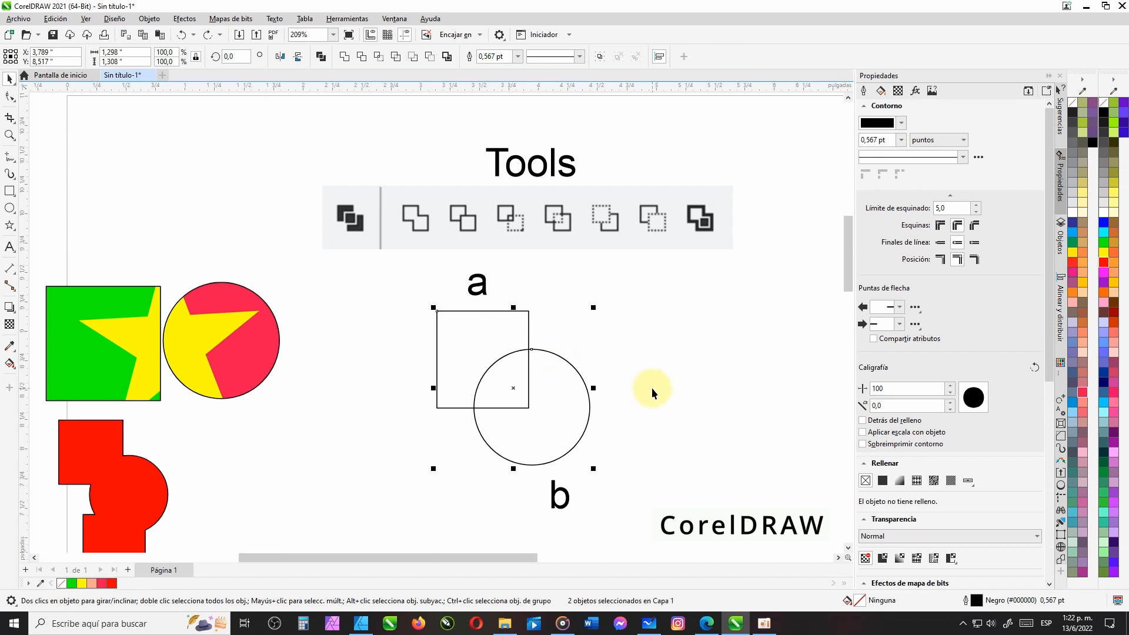
left_click(362, 56)
left_click(661, 370)
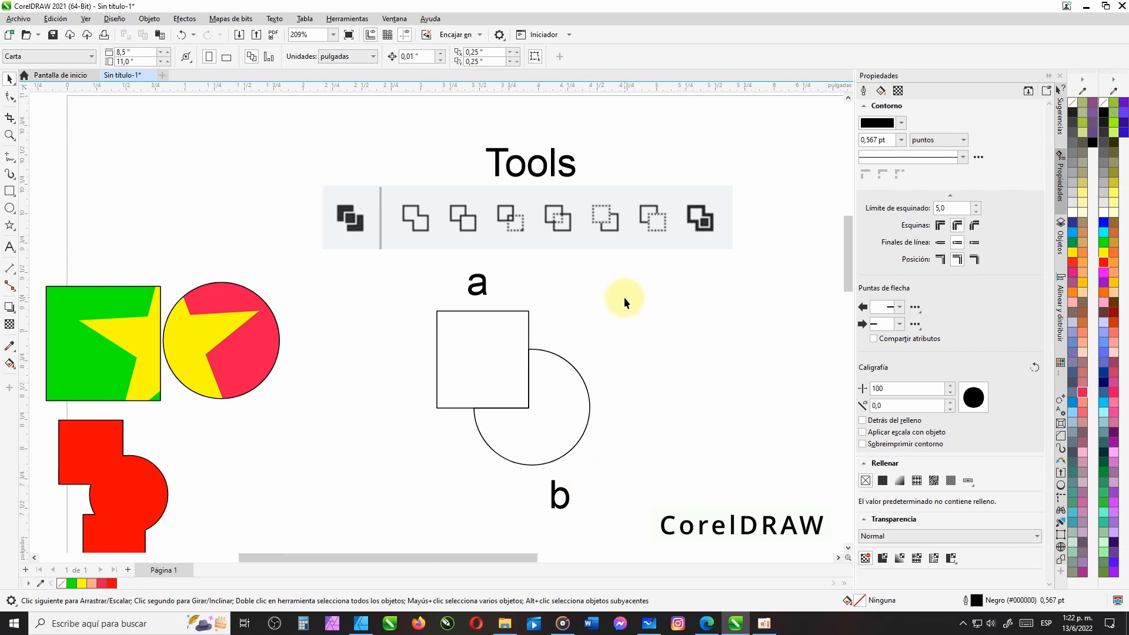
Move the rectangle, the trimmed circle and their a and b labels together beside the red welded shape
scroll(624, 299, "down", 1)
left_click_drag(456, 489, 457, 489)
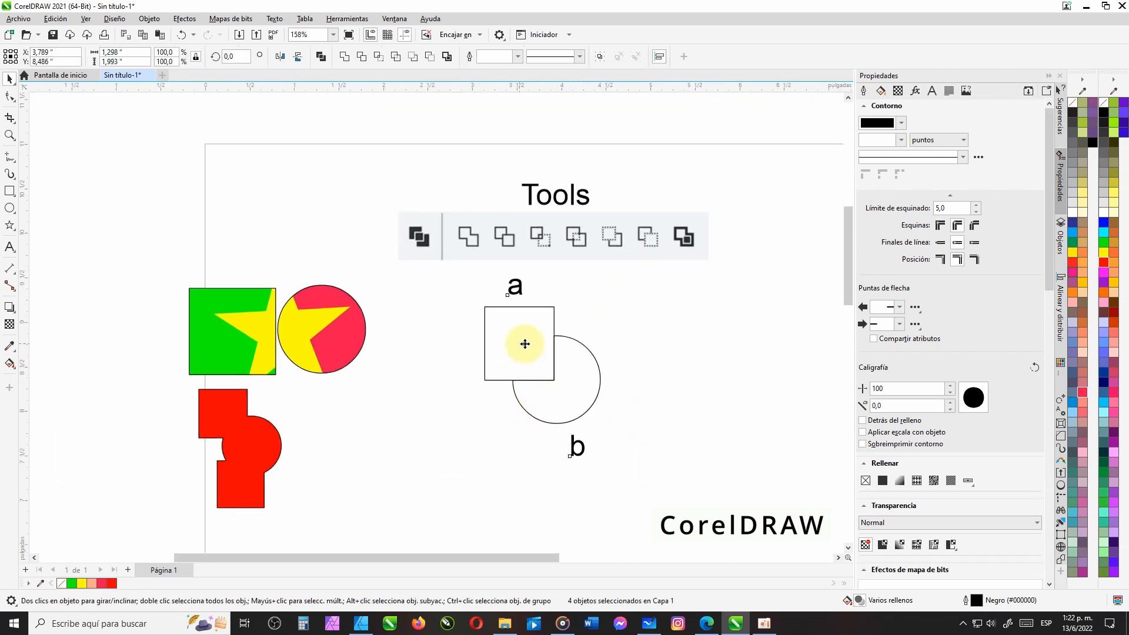
left_click_drag(522, 340, 332, 439)
Draw a rectangle about 0.75 by 0.70 in below the tool graphic and a narrow one about 0.26 by 1.05 in overlapping its bottom edge
scroll(542, 280, "up", 4)
left_click_drag(606, 348, 542, 356)
scroll(542, 386, "down", 1)
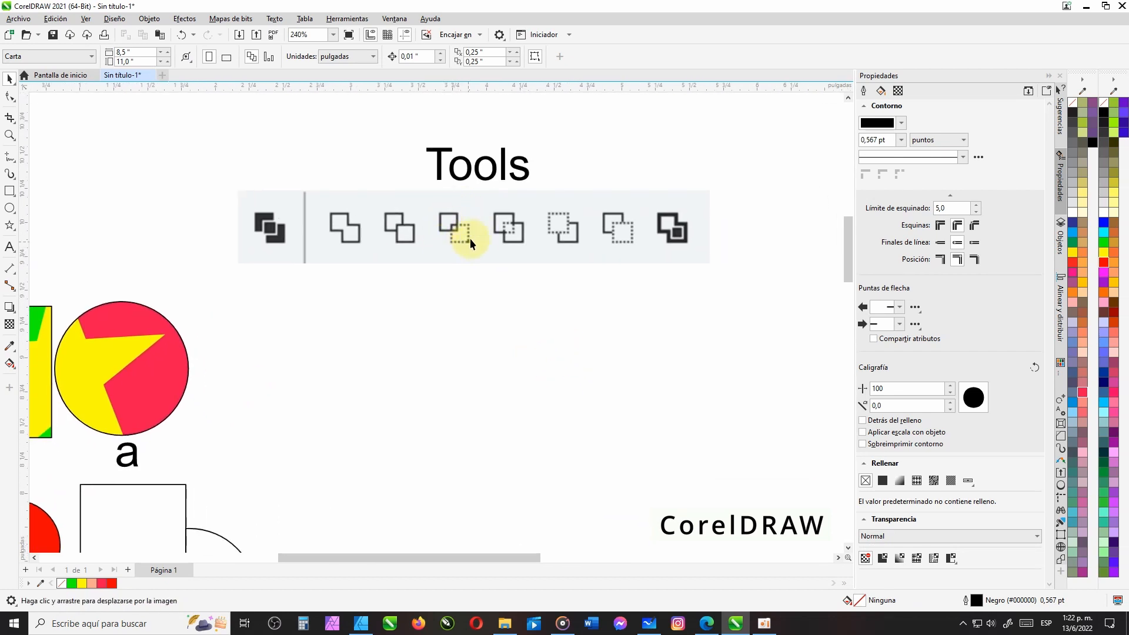
left_click(10, 192)
left_click_drag(433, 335, 539, 435)
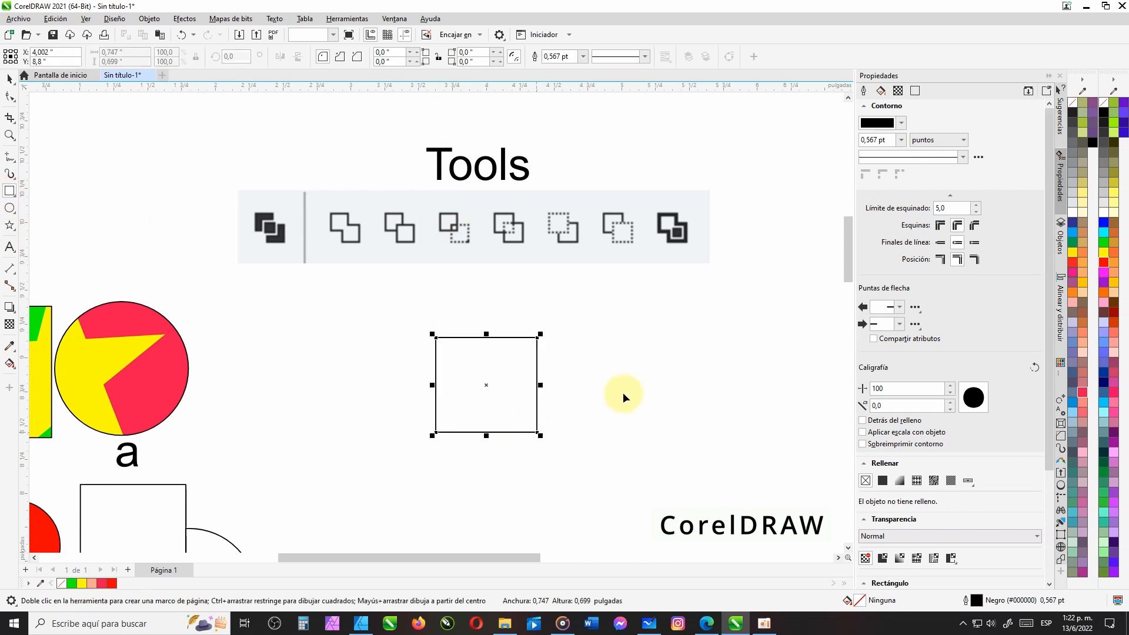
left_click_drag(463, 504, 505, 356)
left_click(10, 78)
Fill the wide rectangle yellow-orange and the narrow rectangle light blue
left_click(536, 338)
left_click(1083, 282)
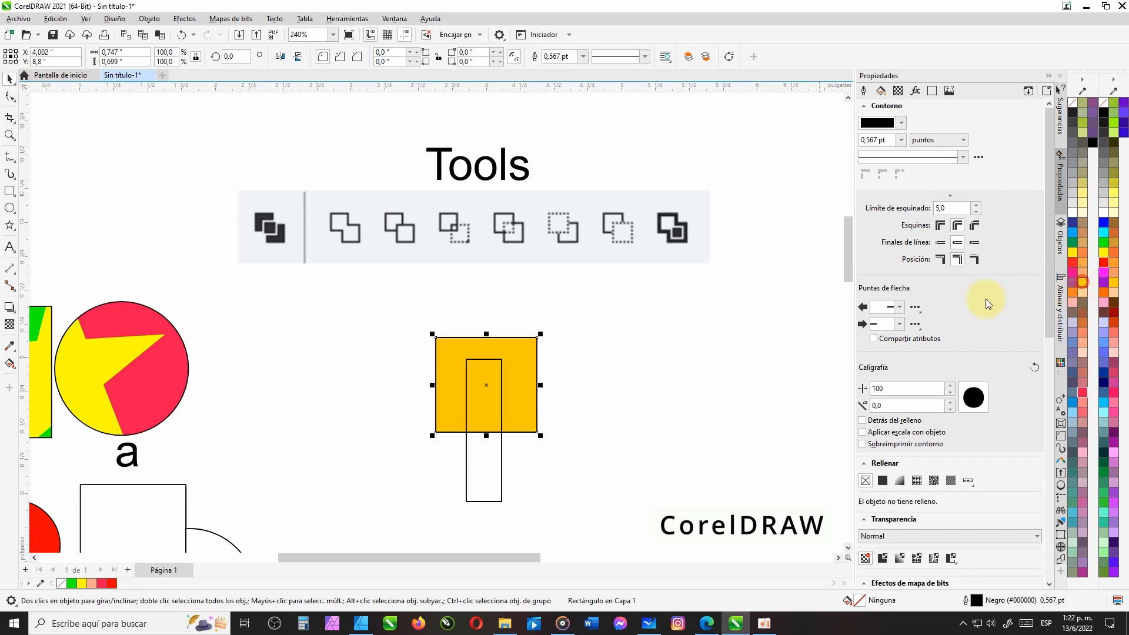
left_click(499, 474)
left_click(1103, 400)
left_click(633, 375)
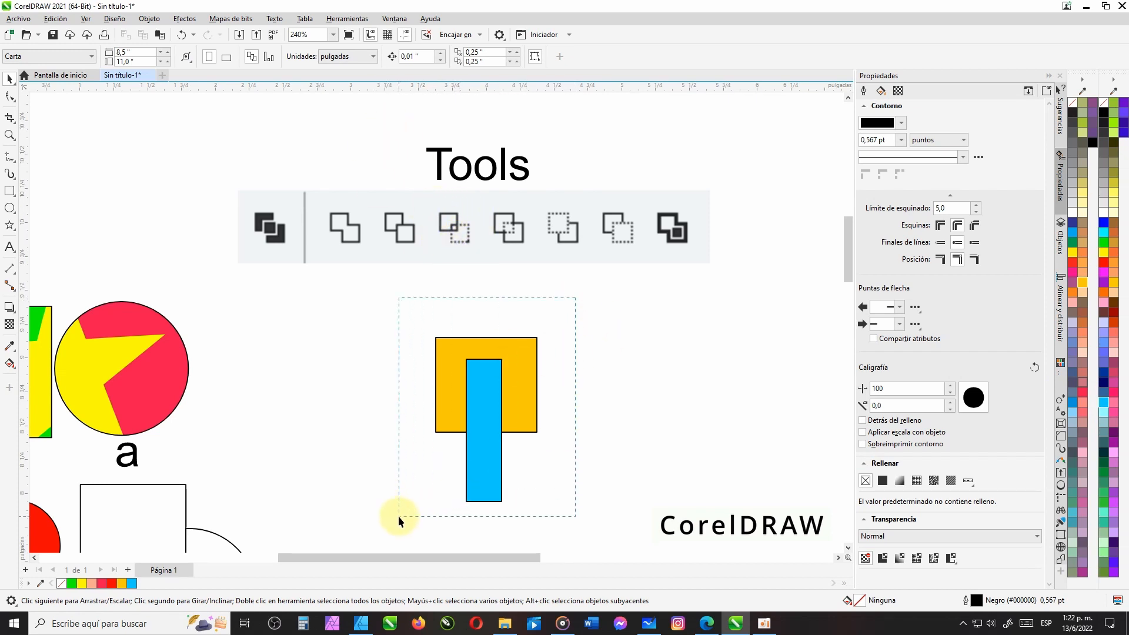
Centre the two rectangles on a common vertical axis and create their intersection
left_click_drag(398, 518, 398, 517)
key("c")
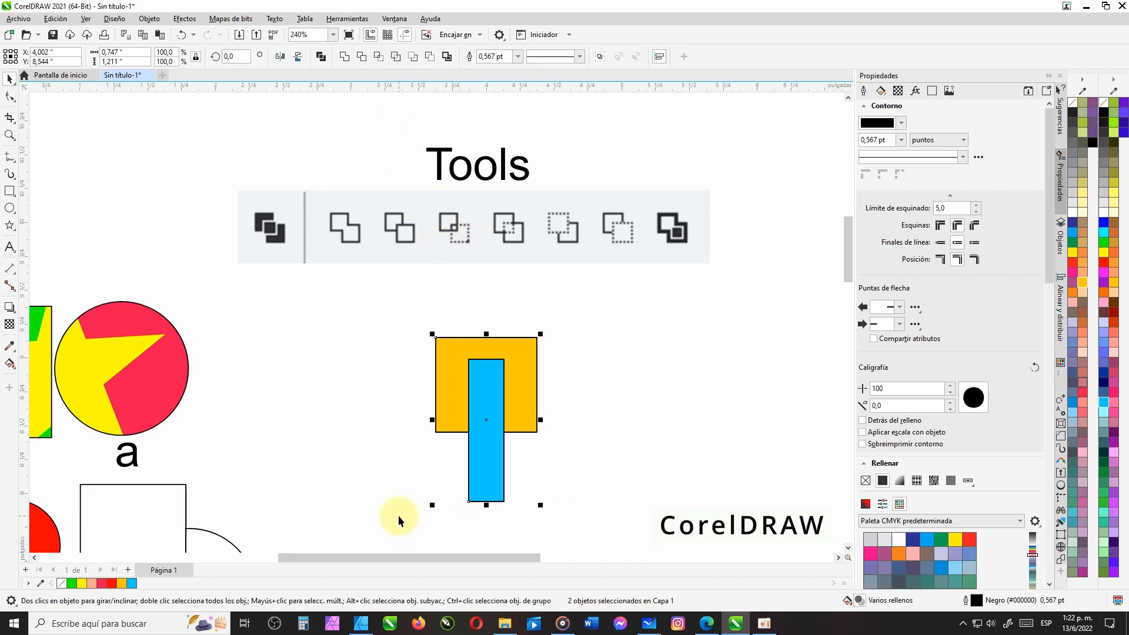
left_click(380, 57)
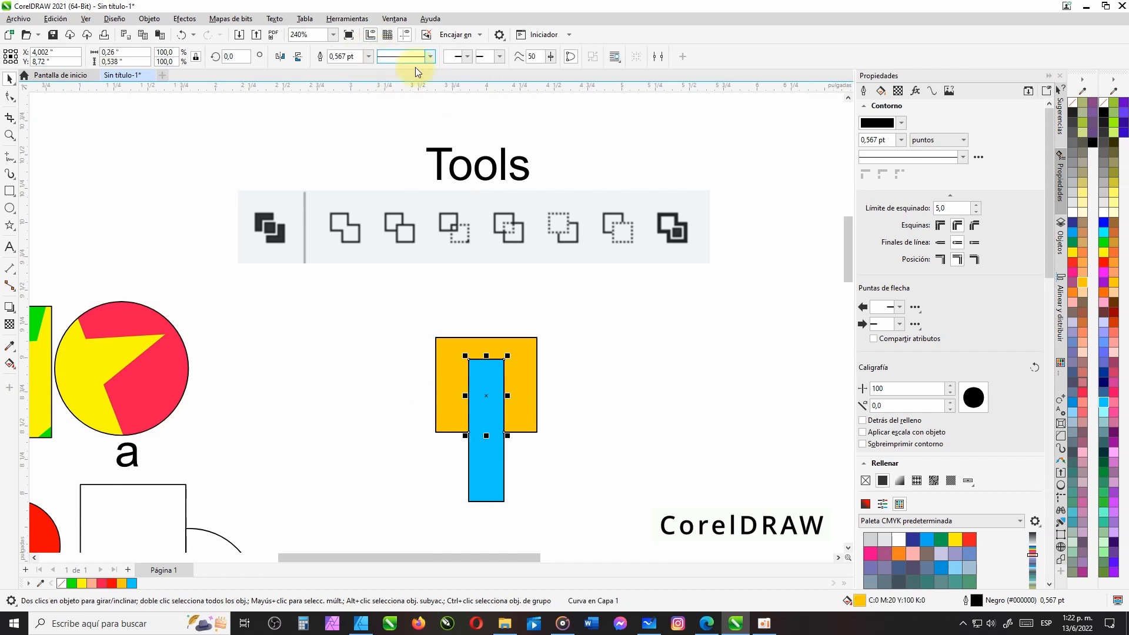
left_click(509, 359)
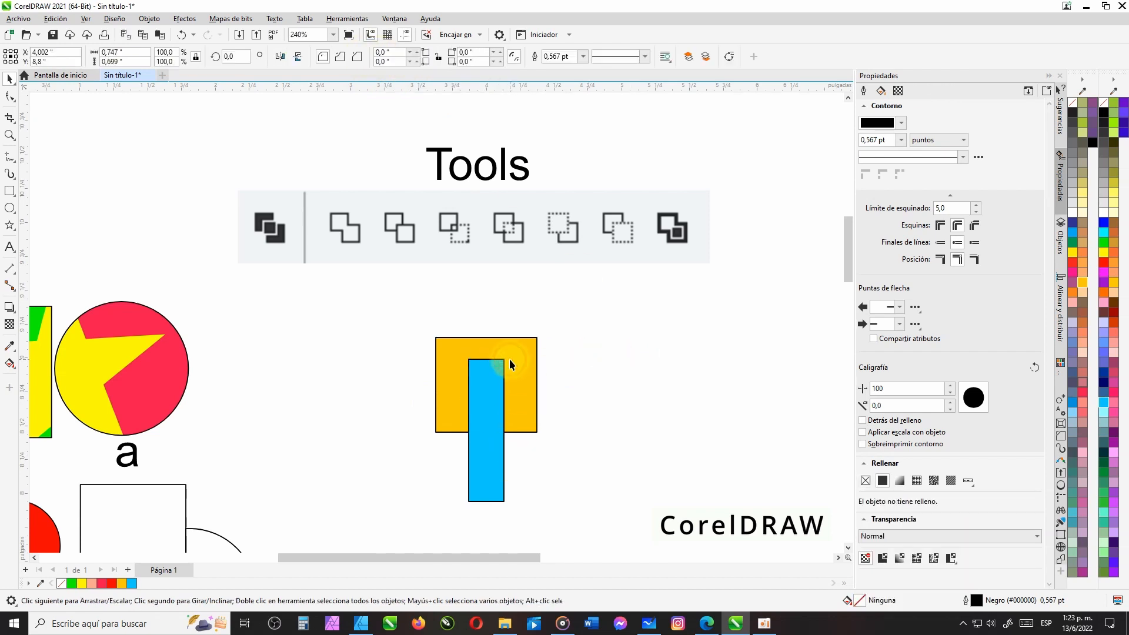
Separate the pieces by moving the blue rectangle to the right and the intersection piece to the left of the orange rectangle
left_click(485, 402)
left_click_drag(486, 403, 618, 403)
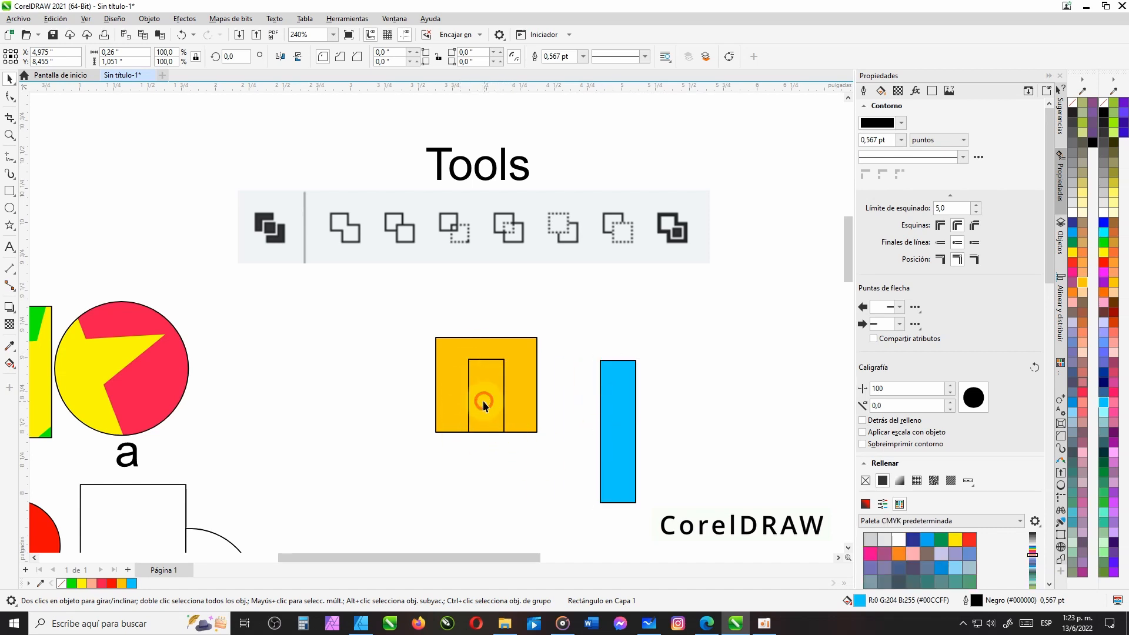
left_click_drag(482, 401, 360, 377)
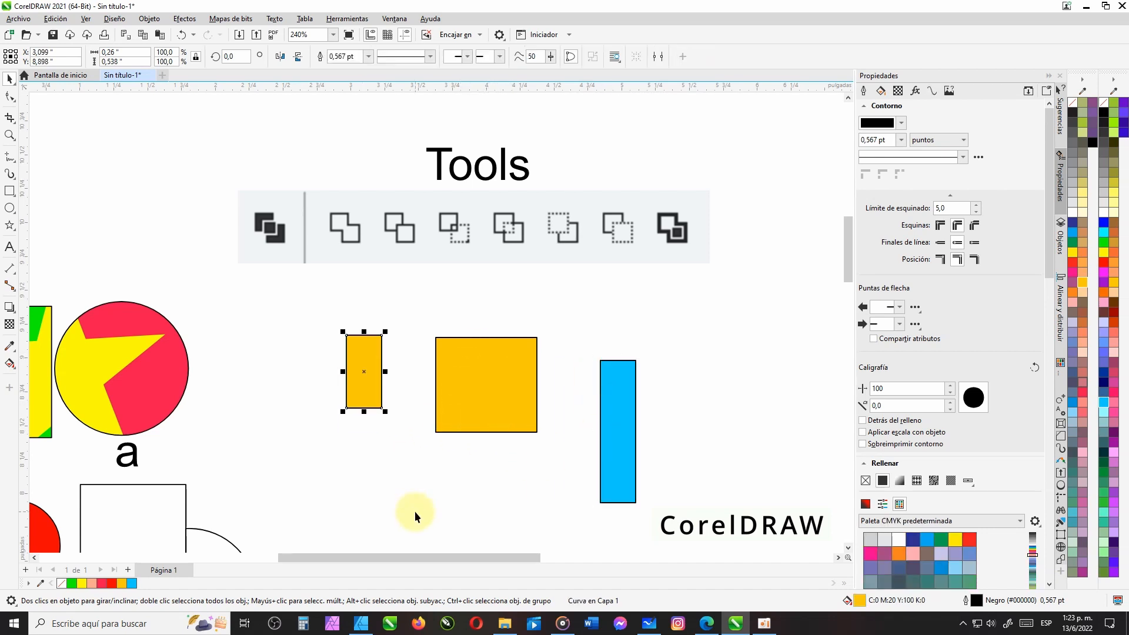
Undo the pieces' separation and their intersection, and intersect the rectangles again with the orange one selected first and the blue one last
left_click(181, 36)
left_click(181, 36)
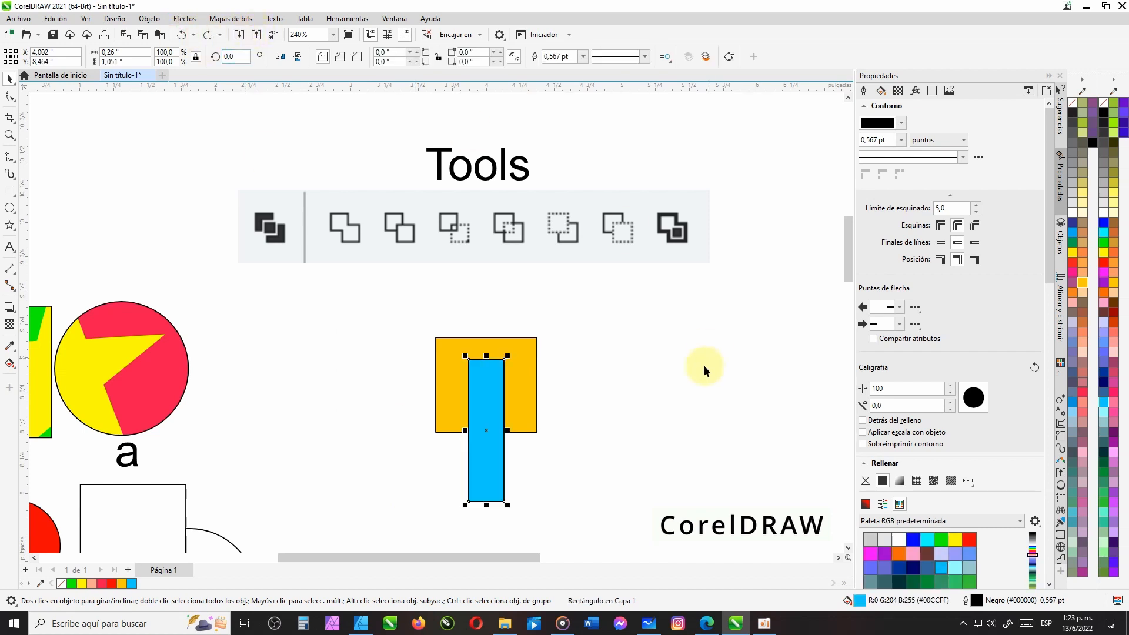
left_click(511, 378)
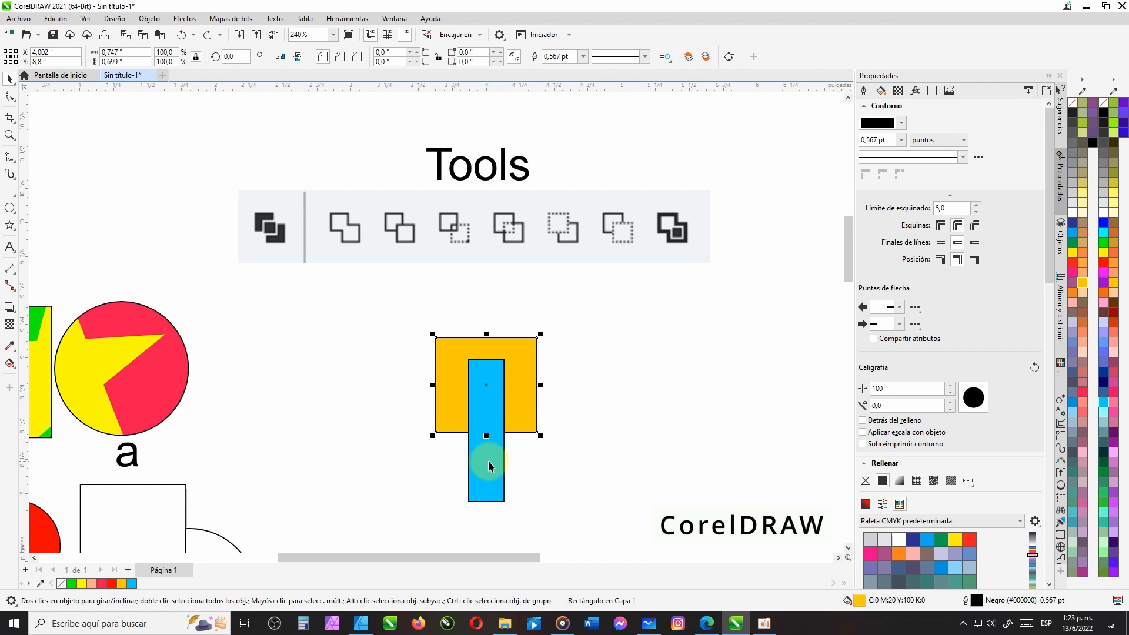
left_click(379, 56)
left_click(490, 386)
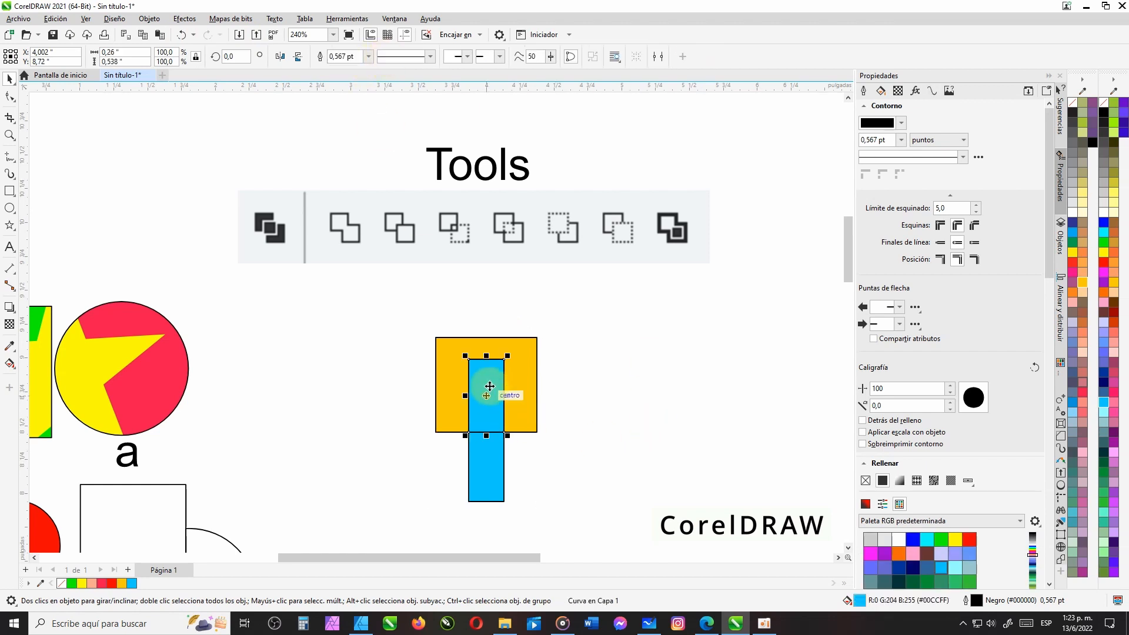
Fill the intersection piece of the orange and blue rectangles plum purple
left_click(603, 450)
left_click(492, 403)
left_click(1113, 362)
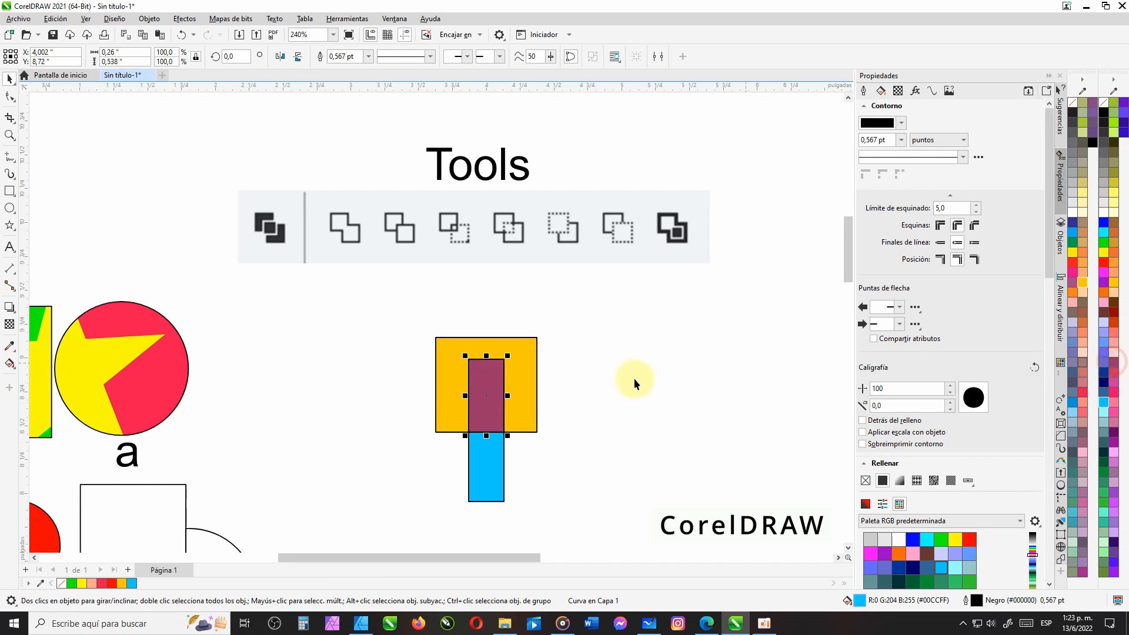
Move the orange rectangle and its purple piece to the left together, and delete the blue rectangle
left_click_drag(574, 326, 412, 499)
left_click_drag(483, 416, 360, 386)
left_click(562, 339)
left_click(492, 497)
key("Delete")
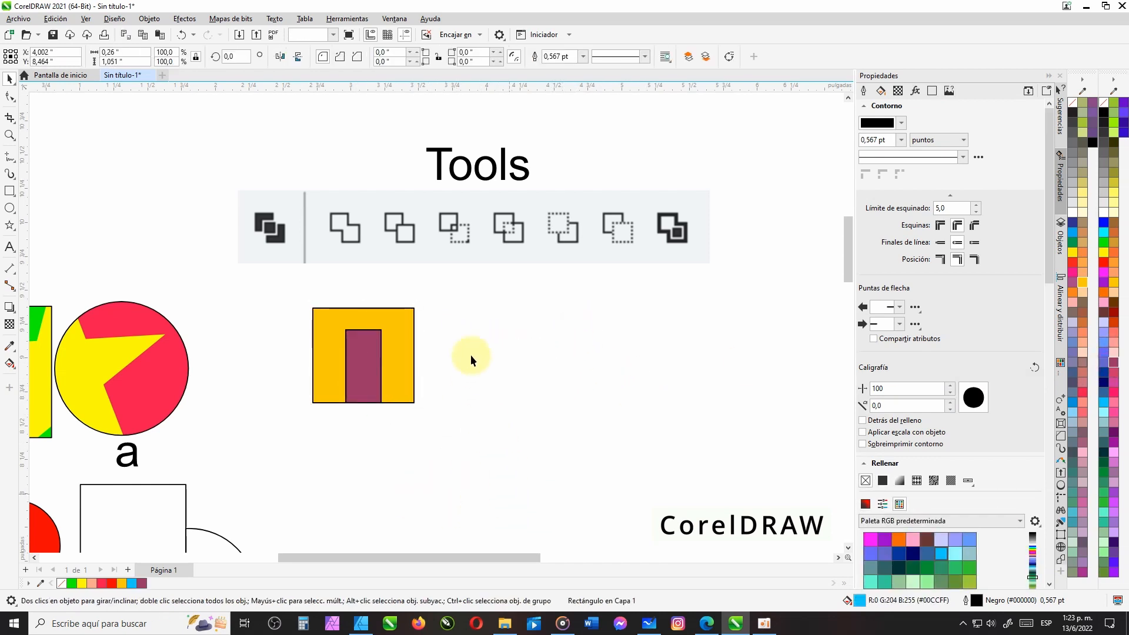
Delete the purple piece and place a duplicate of the orange rectangle diagonally overlapping the original
left_click(365, 360)
key("Delete")
left_click(375, 359)
key("Delete")
left_click_drag(386, 355, 582, 435)
left_click(675, 453)
Create the intersection of the two orange rectangles and move the overlapping piece to their upper right
left_click(568, 407)
left_click(517, 324, "shift")
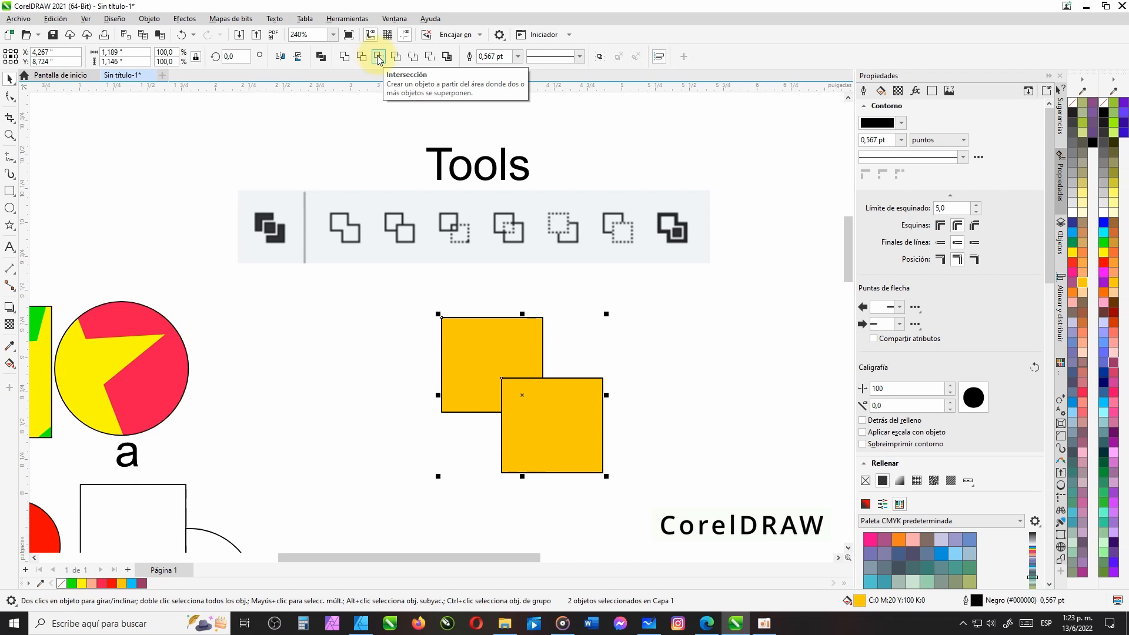
left_click(378, 57)
left_click(575, 356)
left_click(523, 395)
left_click_drag(522, 395, 599, 348)
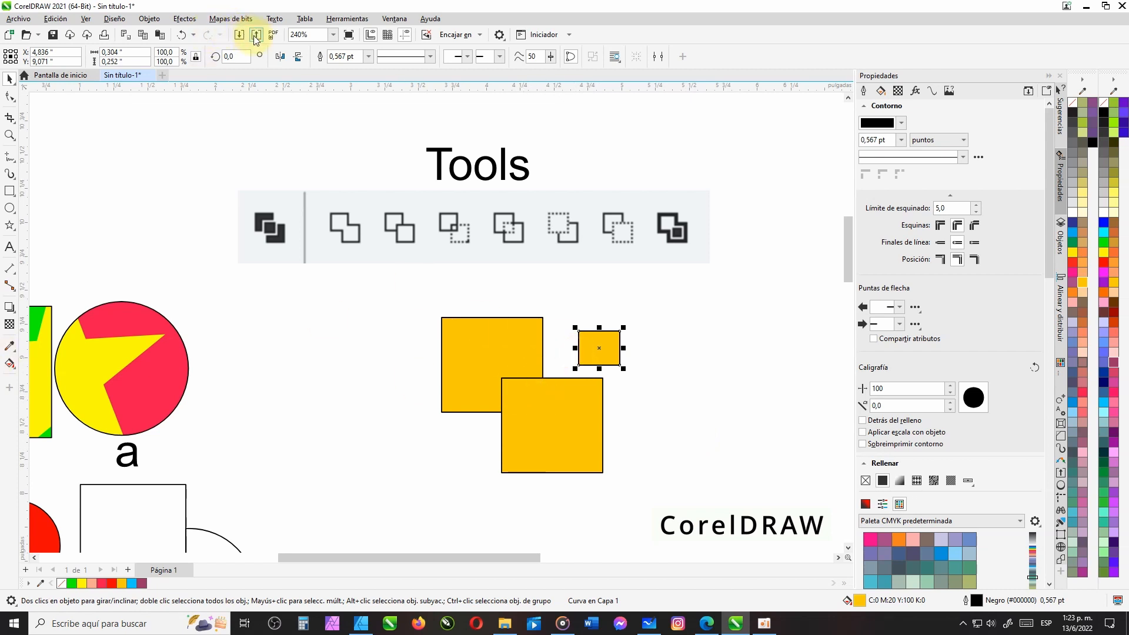
Undo the piece's move and delete all the orange shapes below the tool graphic
left_click(181, 35)
left_click(647, 357)
left_click_drag(645, 300, 415, 501)
key("Delete")
Draw two unfilled squares overlapping diagonally below the tool graphic, together spanning about 1.09 by 1.09 in
left_click(9, 191)
left_click_drag(432, 323, 531, 422)
left_click_drag(482, 375, 579, 471)
left_click(10, 79)
left_click(591, 327)
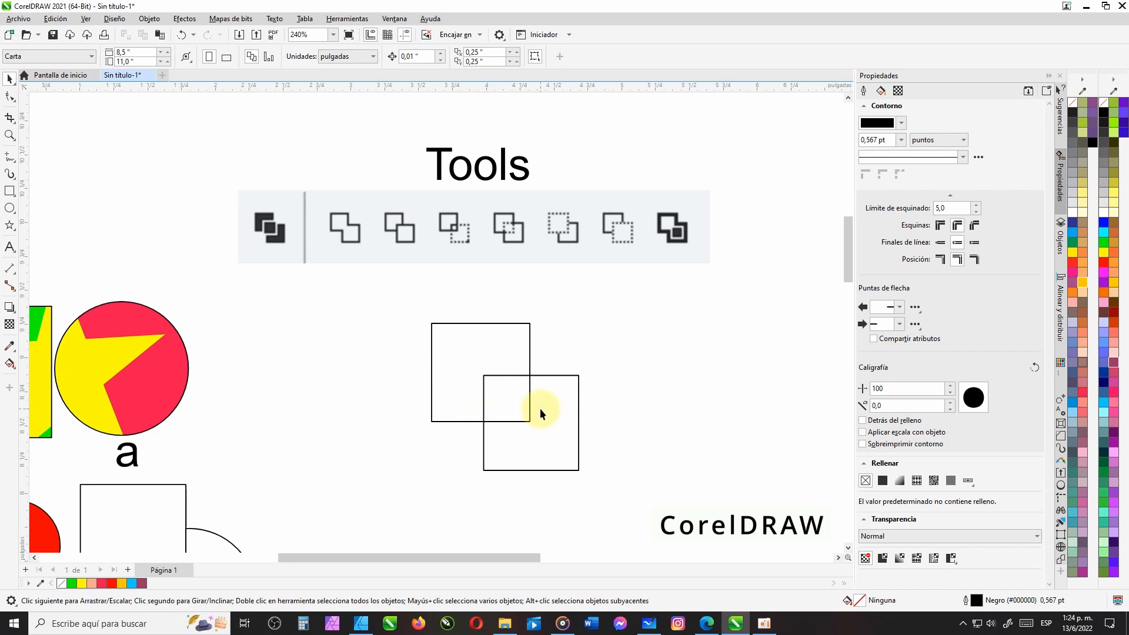
Place two horizontal and two vertical guidelines along the edges of the area where the squares overlap
left_click_drag(29, 244, 530, 307)
left_click_drag(503, 92, 527, 421)
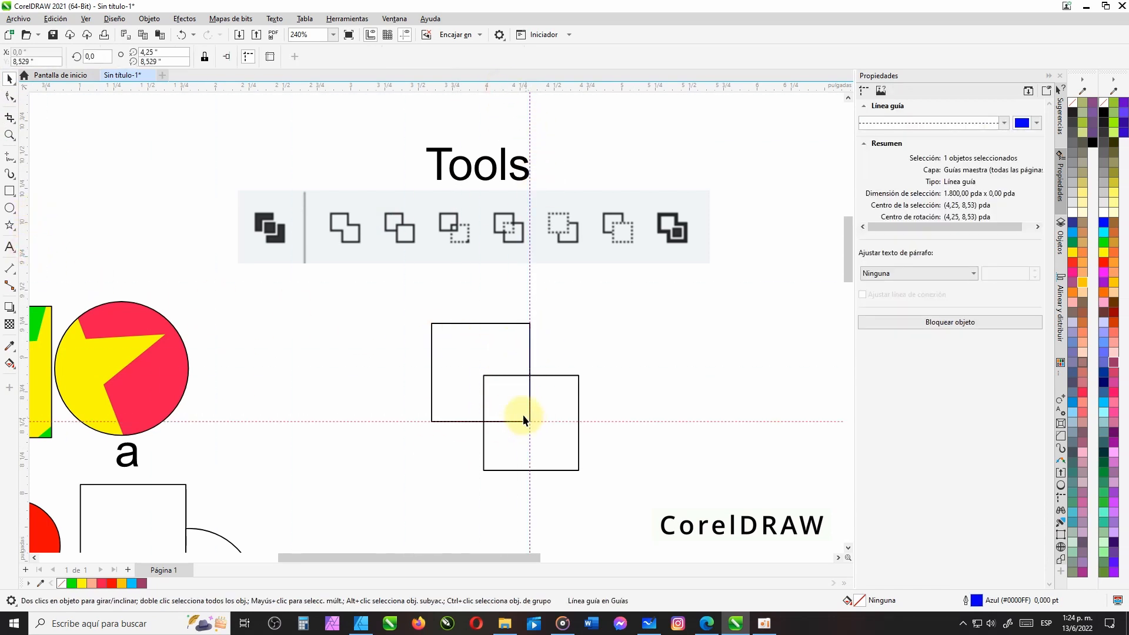
left_click_drag(499, 95, 529, 379)
left_click_drag(25, 352, 517, 375)
left_click(510, 380)
left_click(584, 368)
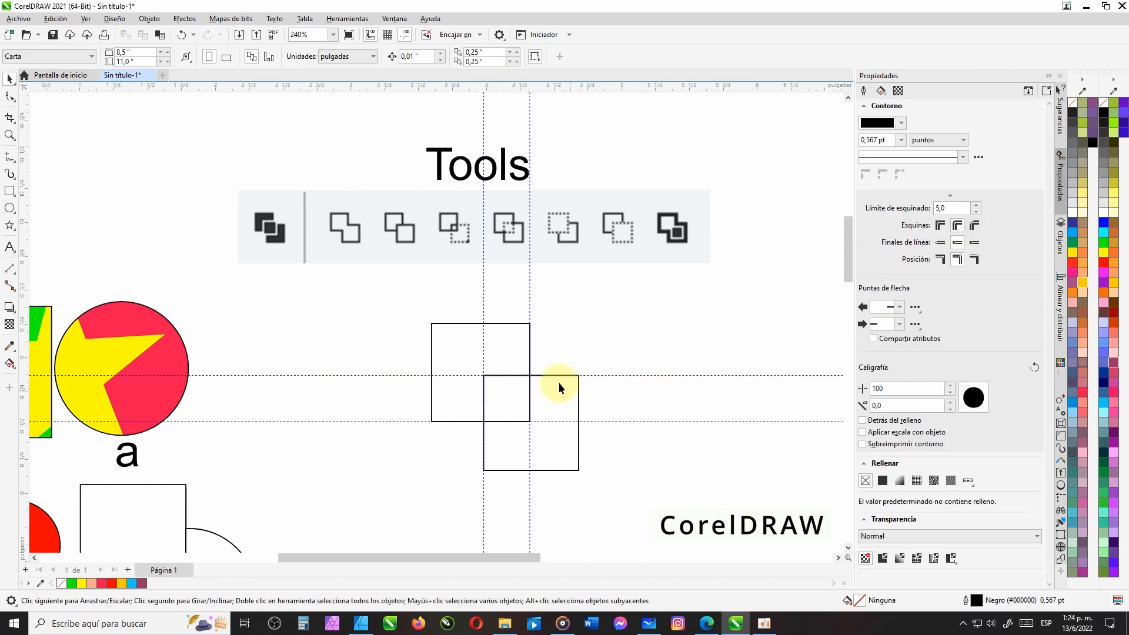
Create the intersection of the two squares and fill the overlapping piece yellow-orange
left_click_drag(408, 298, 575, 487)
left_click(381, 59)
left_click(632, 321)
left_click(529, 385)
left_click(1116, 294)
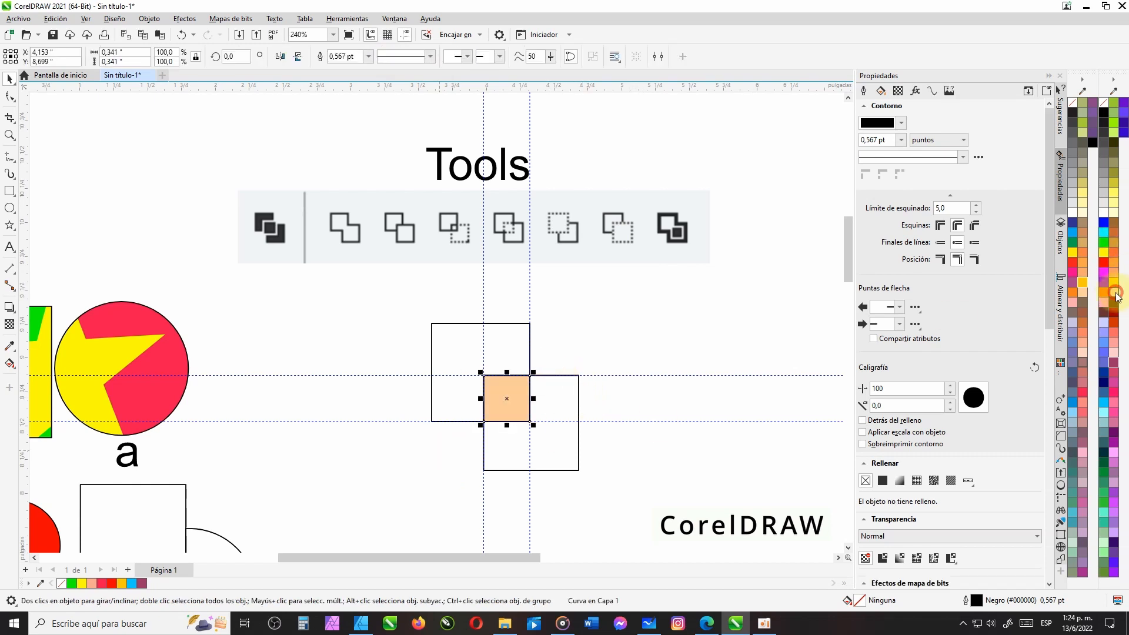
left_click(1113, 281)
left_click(568, 410)
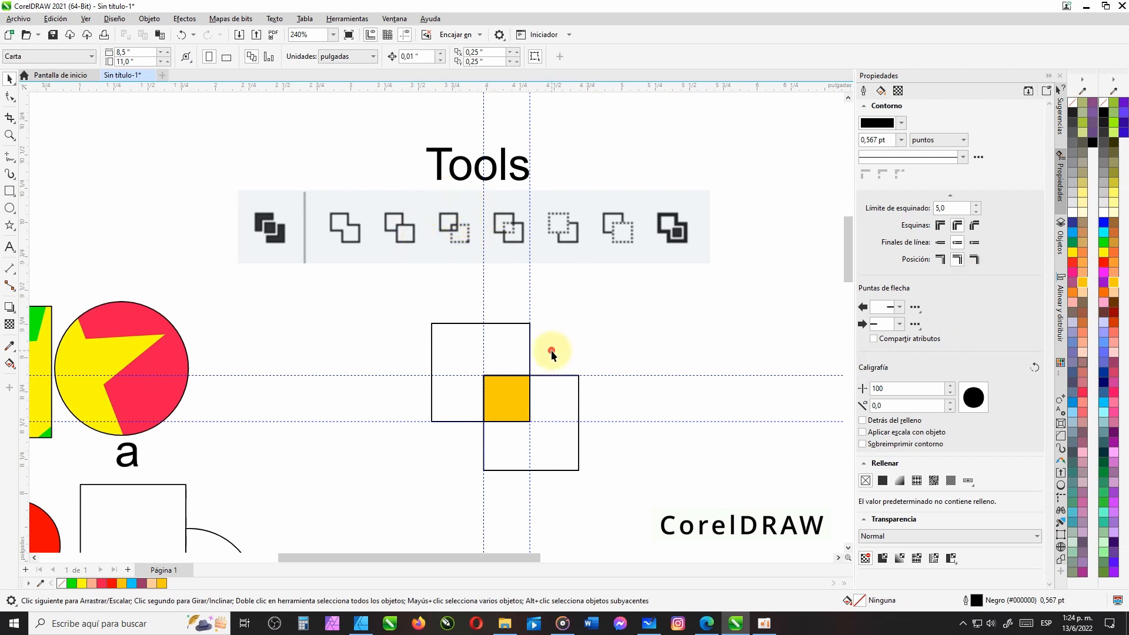
Move the two squares and their intersection piece to the page's upper-left corner, above the green square
left_click_drag(623, 290, 376, 499)
scroll(542, 453, "down", 3)
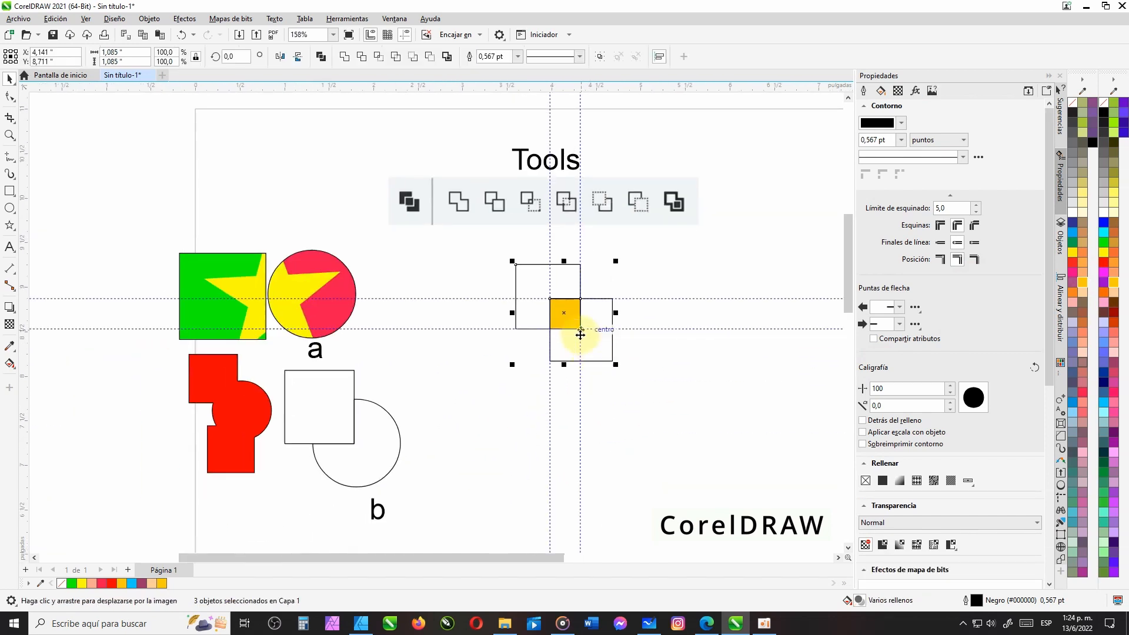
left_click_drag(554, 310, 234, 167)
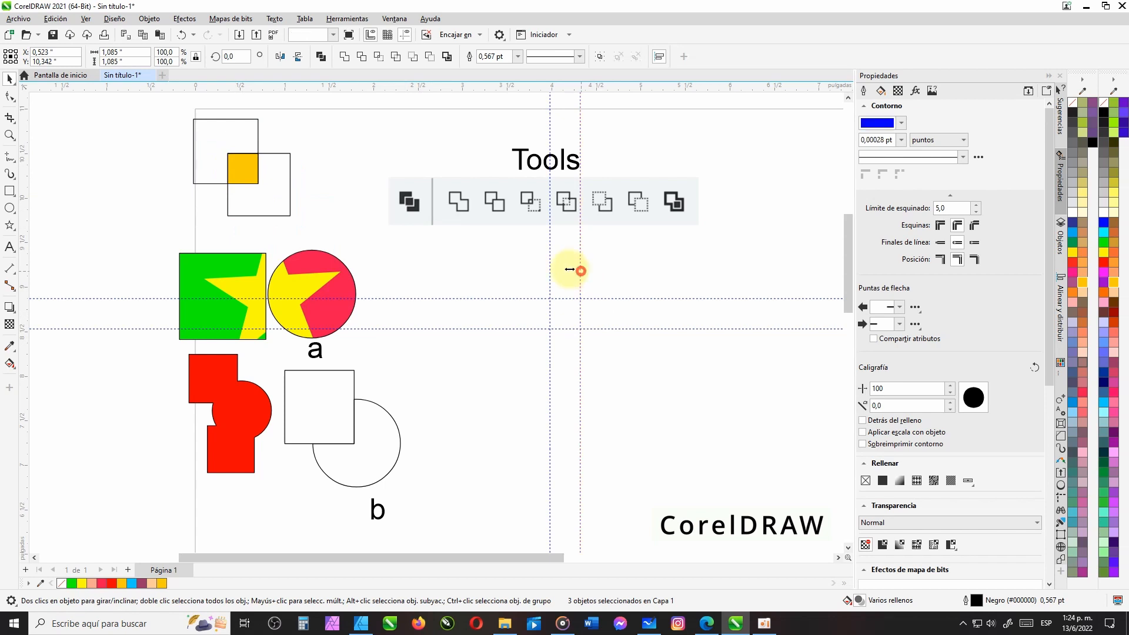
left_click(581, 271)
scroll(532, 206, "up", 6)
scroll(620, 323, "down", 2)
left_click_drag(661, 348, 516, 381)
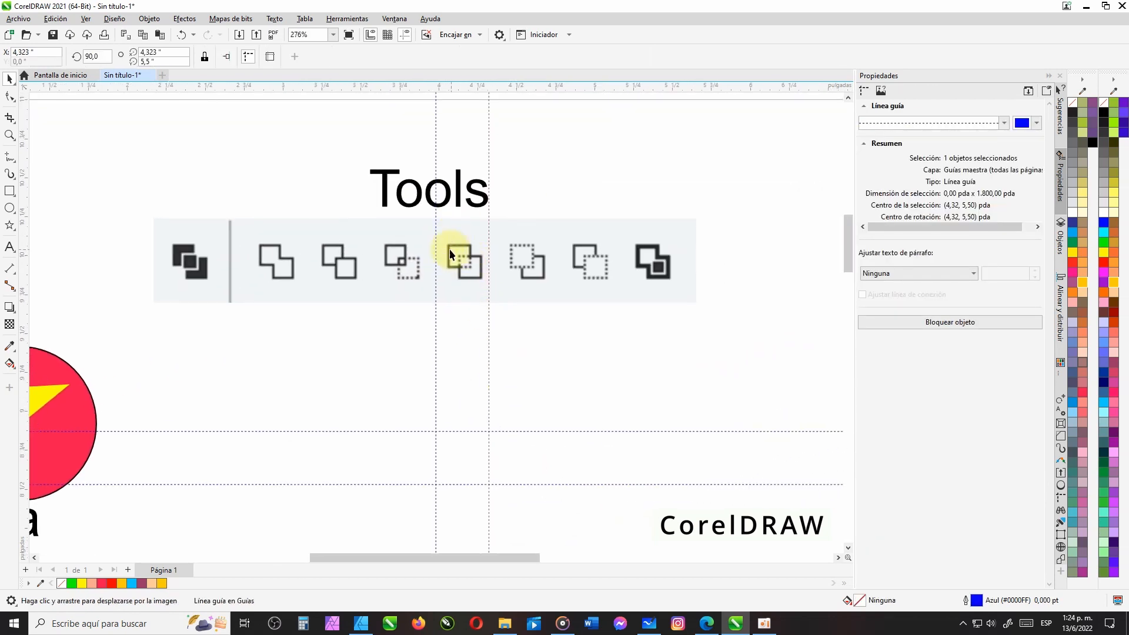
scroll(454, 348, "down", 5)
left_click(463, 331)
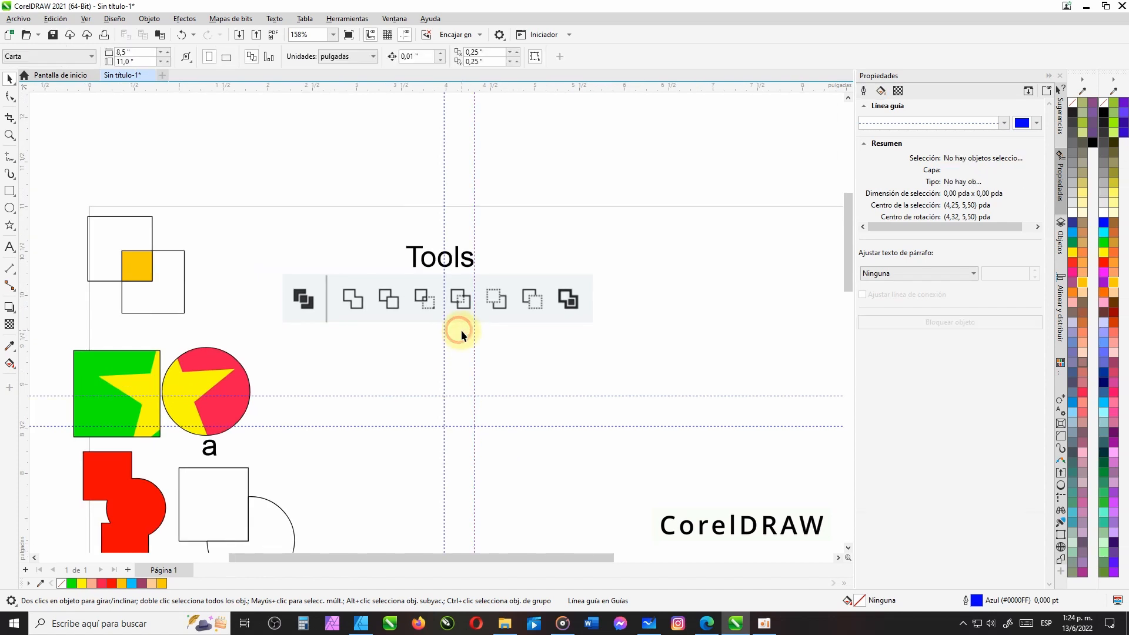
left_click_drag(463, 332, 500, 280)
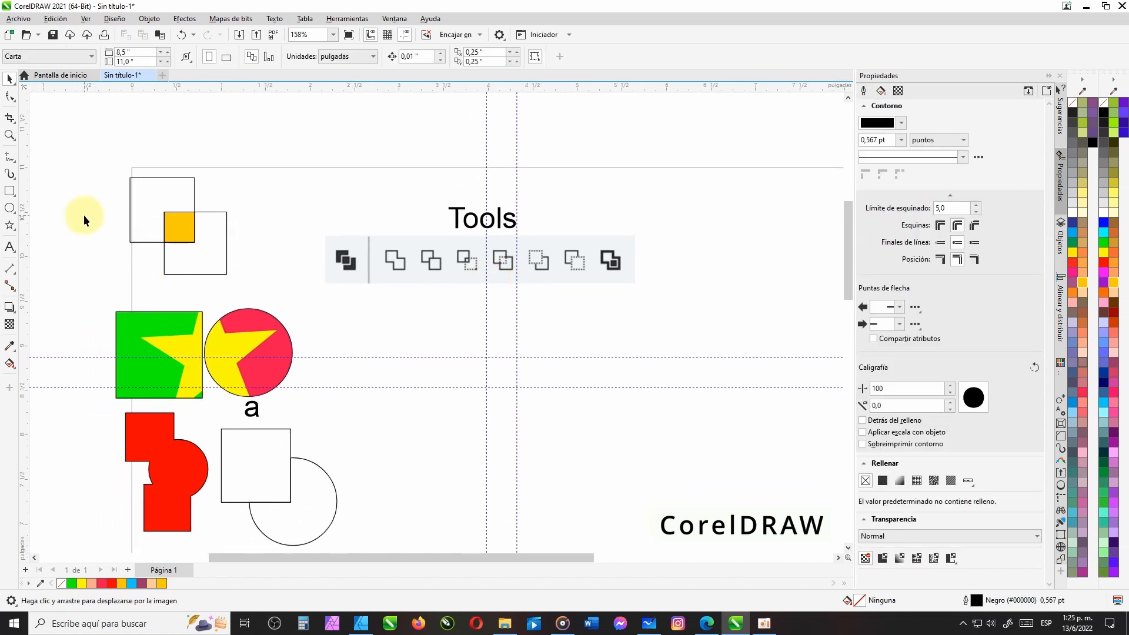
Draw a rectangle about 1.00 by 0.93 in below the tool graphic
left_click(8, 192)
left_click_drag(443, 326, 534, 410)
key("space")
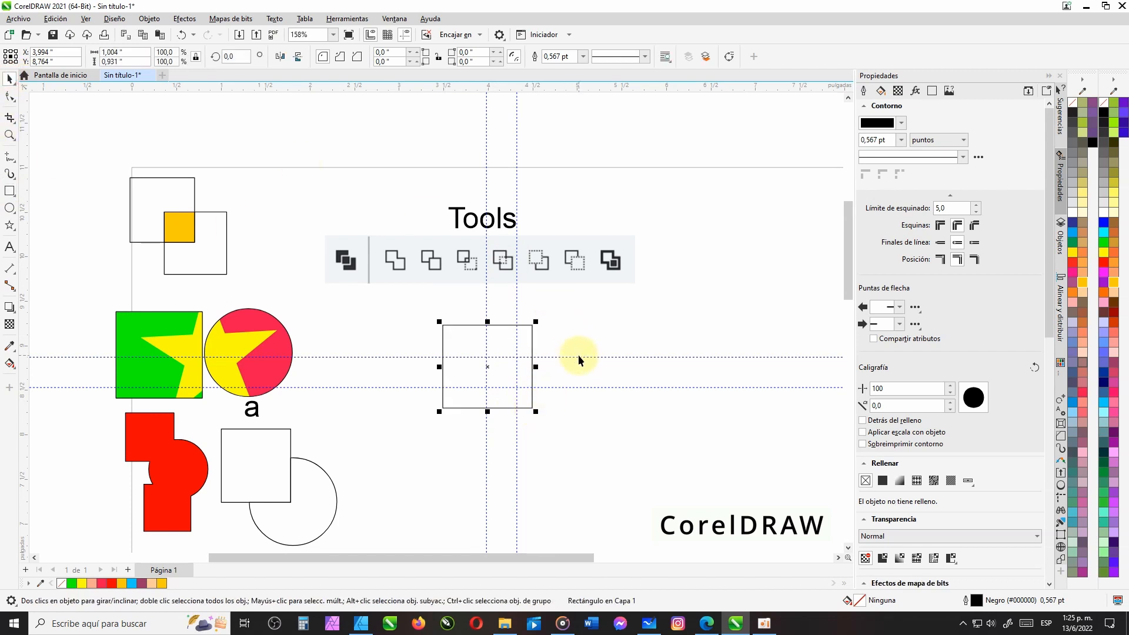
Delete the horizontal and vertical guidelines from the page
left_click(583, 385)
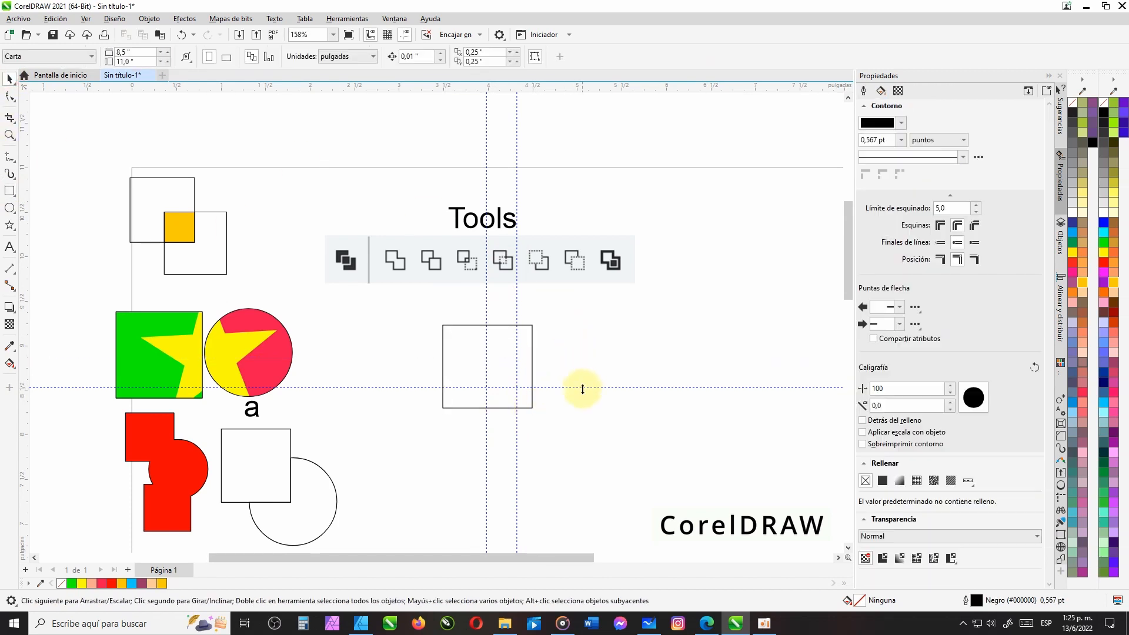
left_click(517, 446)
key("Delete")
left_click(487, 442)
key("Delete")
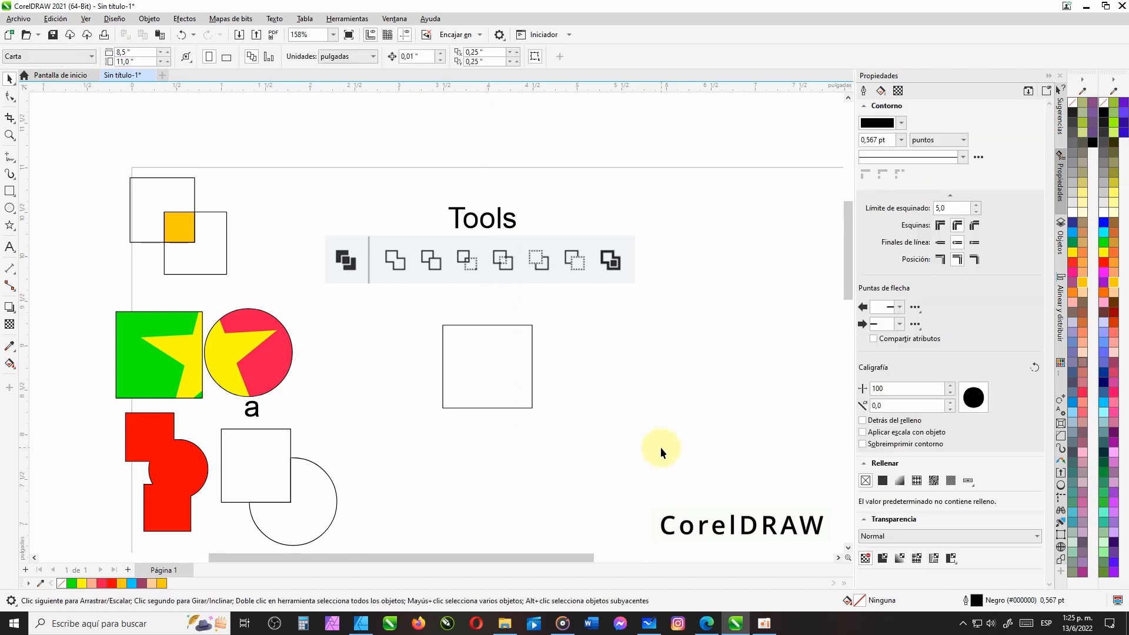
Duplicate the rectangle about 0.49 in to the right and 0.43 in down so the two overlap
left_click(480, 366)
left_click_drag(479, 366, 535, 411)
left_click(567, 418)
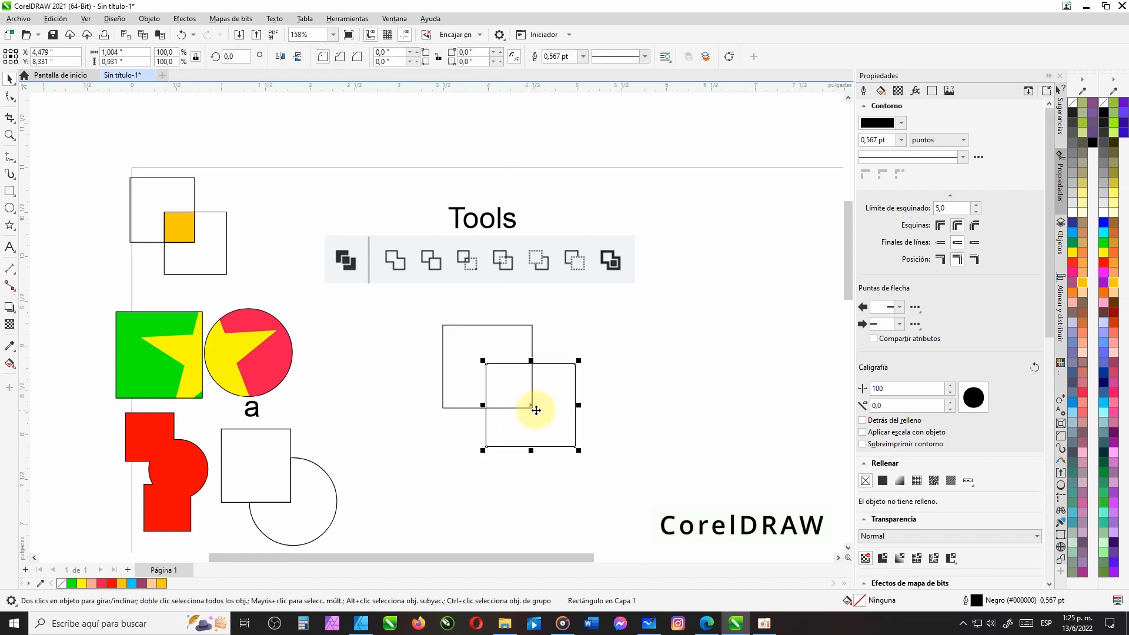
Try Simplify on both rectangles with the front one moved clear, and undo both changes
left_click(606, 296)
left_click_drag(606, 296, 427, 508)
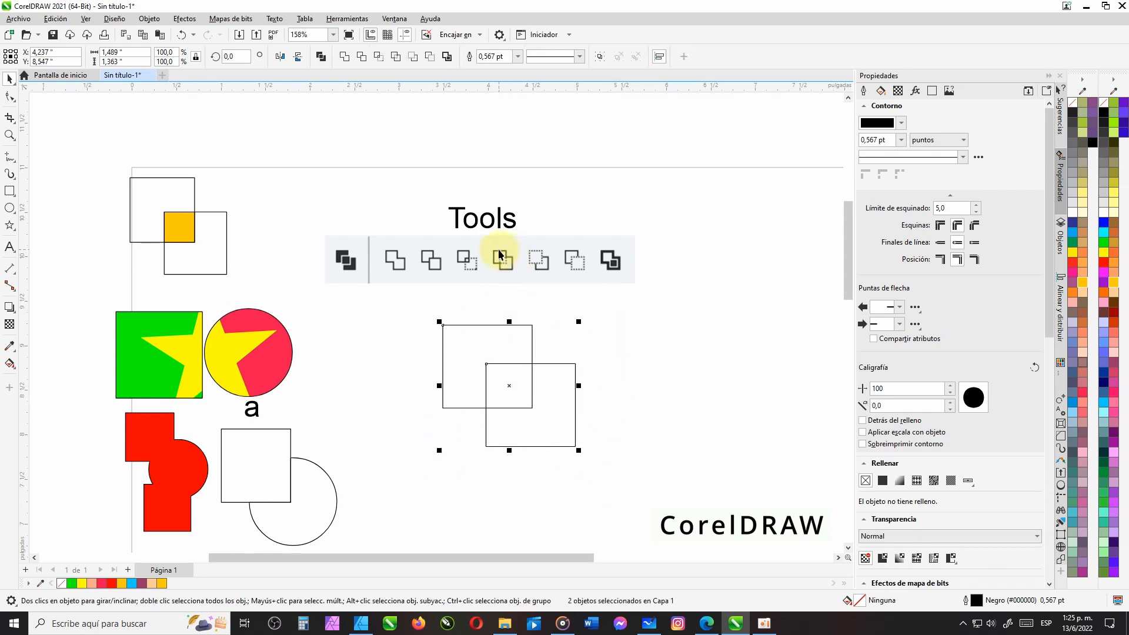
left_click(395, 59)
left_click(636, 377)
left_click_drag(529, 390, 617, 435)
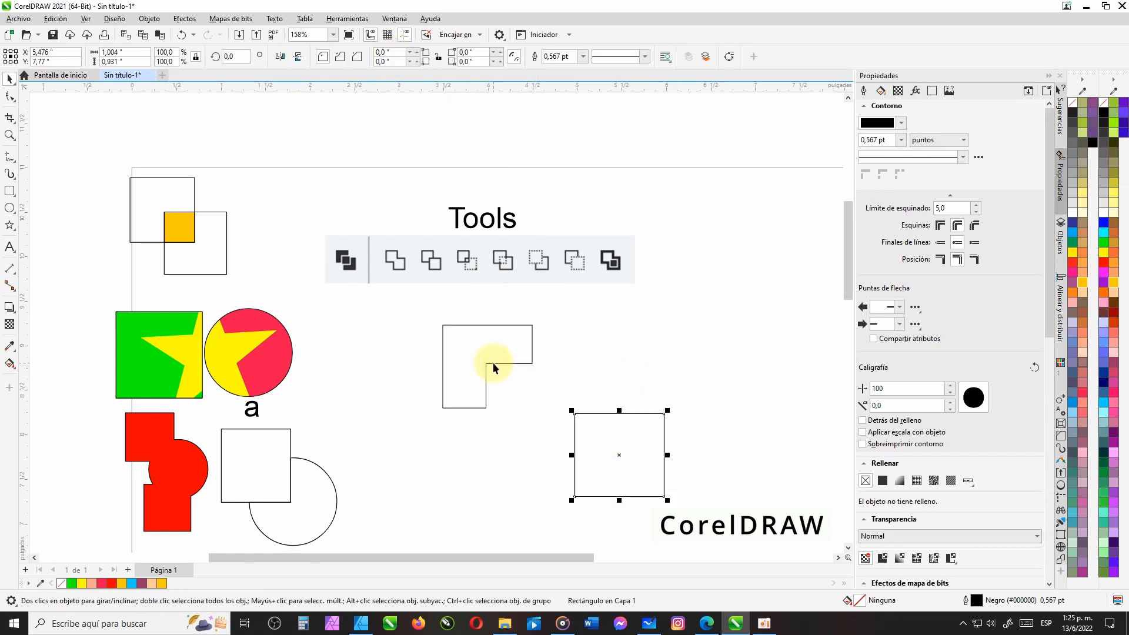
left_click(183, 35)
left_click(182, 35)
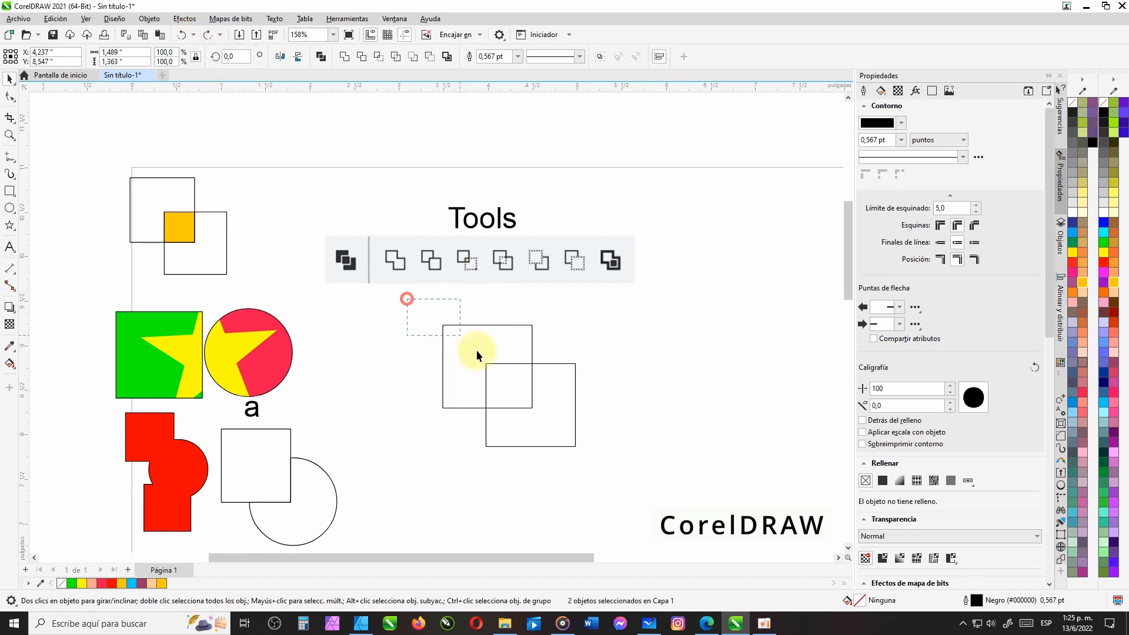
Try Simplify again with the front rectangle selected first and the back one second, and undo it
left_click(656, 417)
left_click(472, 326)
left_click(559, 364)
left_click(517, 325, "shift")
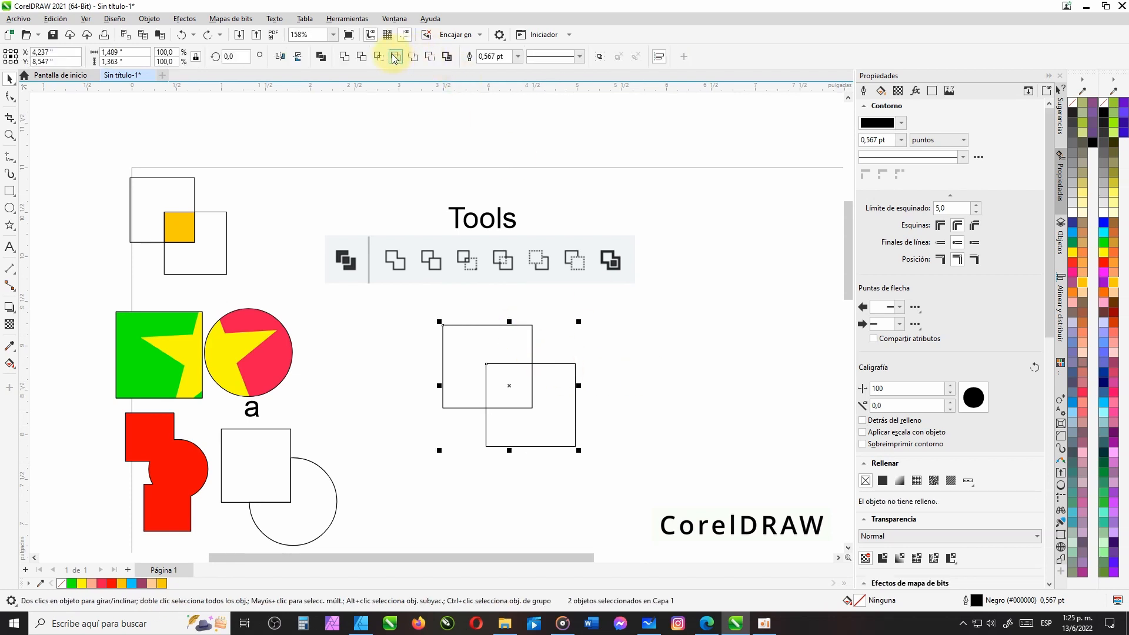
left_click(396, 55)
left_click(624, 355)
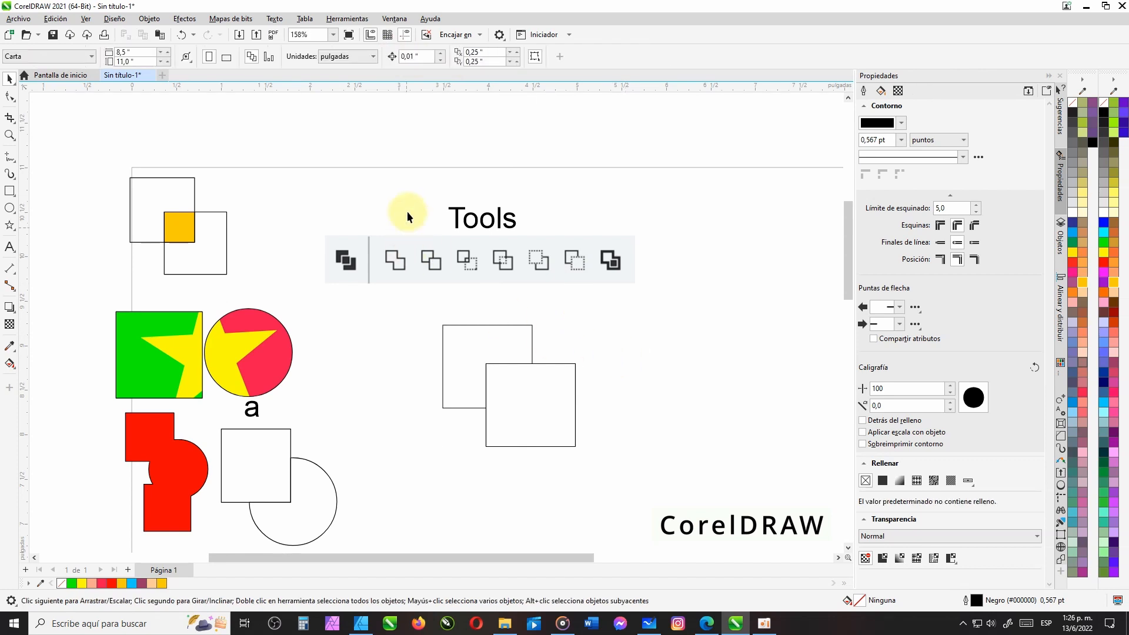
left_click(182, 36)
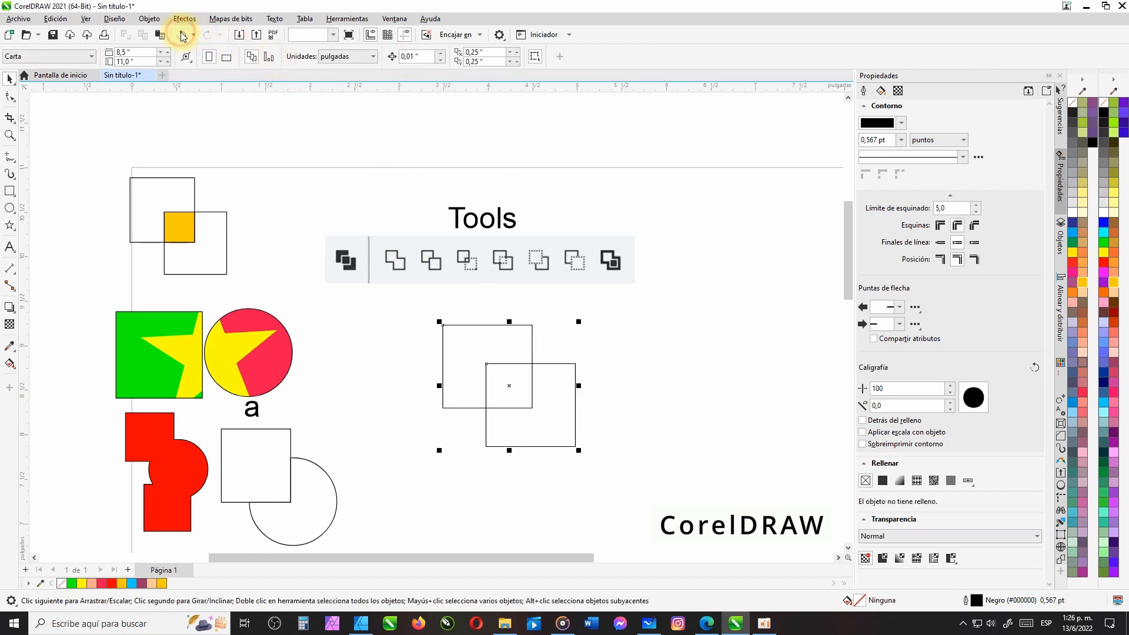
Shrink the front rectangle from its lower-right corner so it lies entirely inside the back rectangle
left_click(673, 404)
left_click(575, 447)
left_click_drag(579, 450, 535, 398)
Simplify the large rectangle with the small one inside it, and move the small rectangle below
left_click_drag(565, 290, 390, 449)
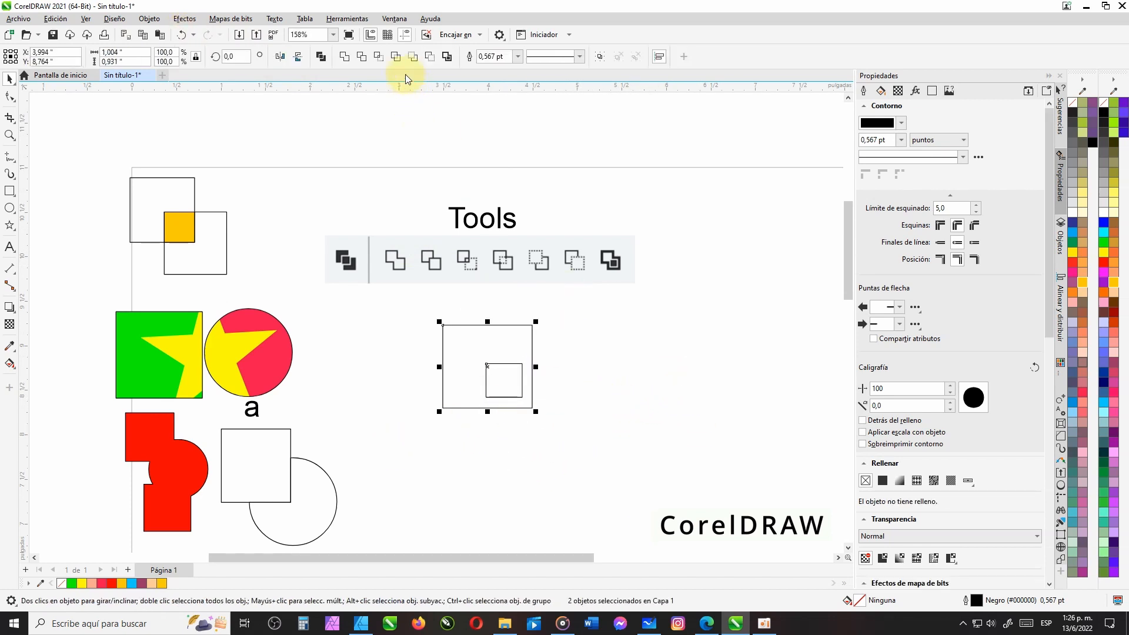
left_click(395, 58)
left_click(573, 401)
left_click_drag(504, 378, 507, 468)
Inspect the nodes of the simplified large rectangle with the Shape tool, and return to the Pick tool
left_click(492, 366)
key("F10")
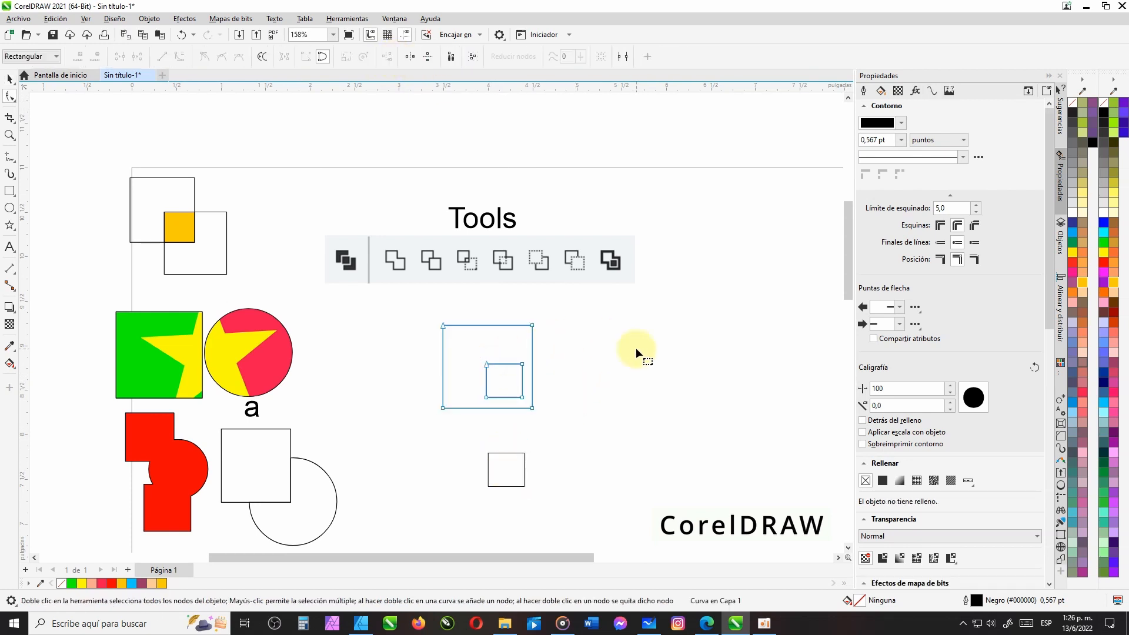
left_click(597, 403)
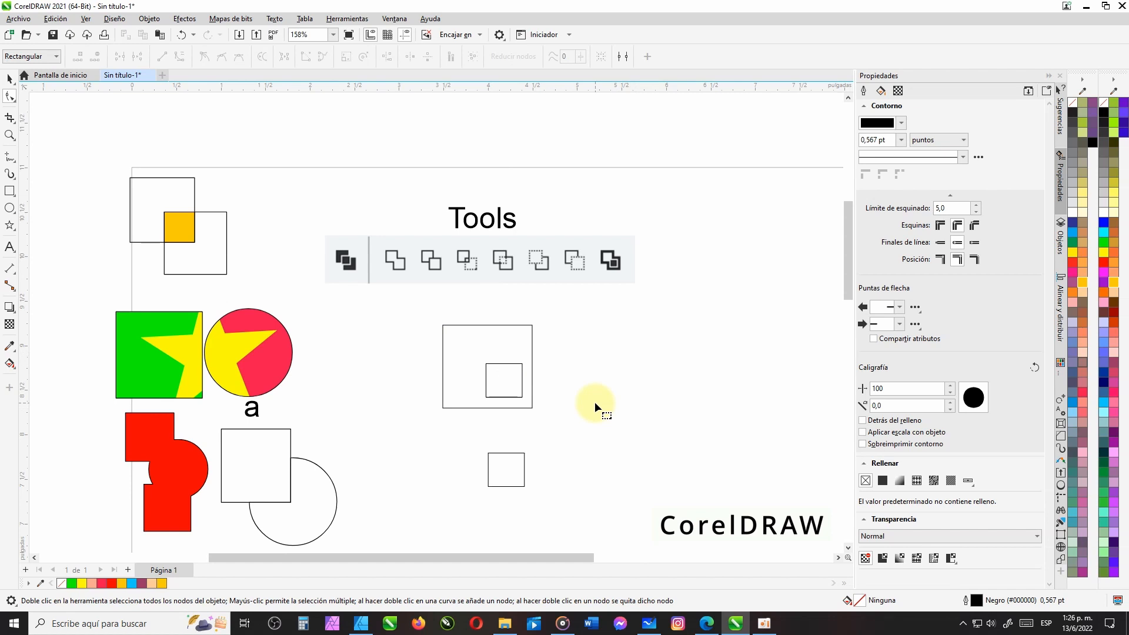
left_click(10, 79)
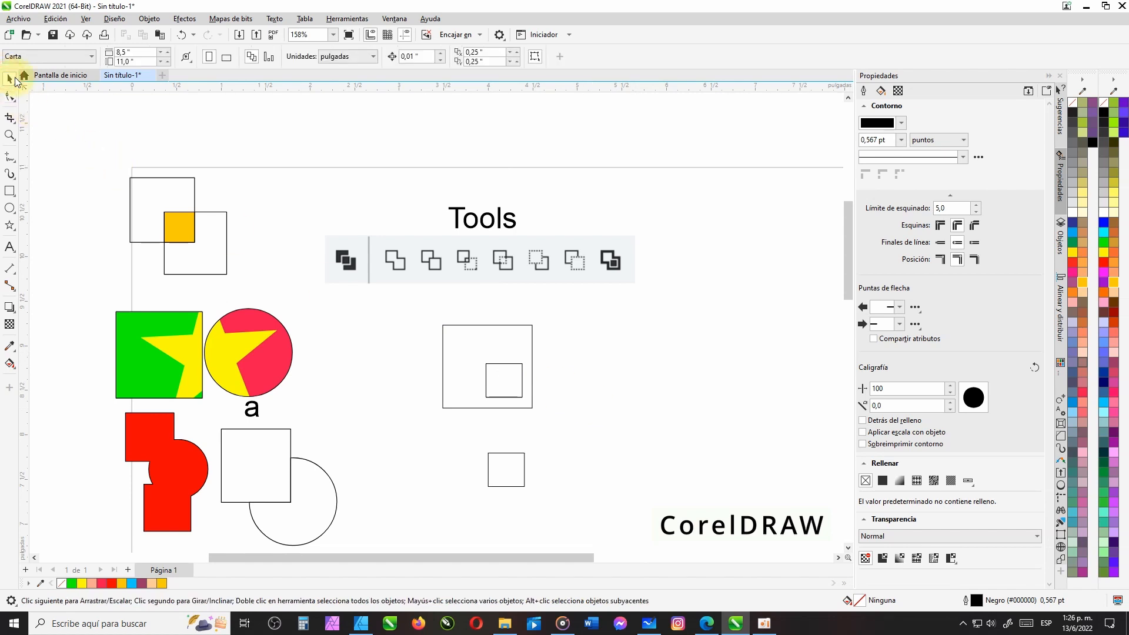
Bring the simplified rectangle and the small one together, and move both beside the overlapping squares at the page's upper-left edge
left_click(511, 357)
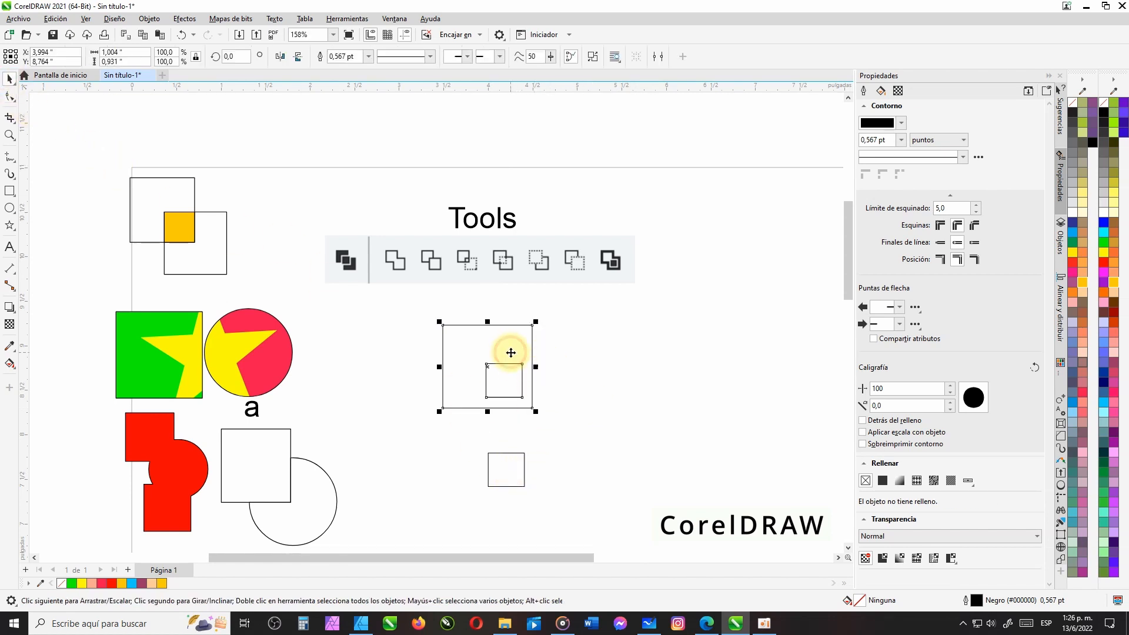
left_click_drag(511, 353, 468, 424)
left_click_drag(517, 456, 472, 455)
left_click_drag(522, 381, 365, 513)
left_click_drag(479, 465, 135, 297)
left_click(539, 361)
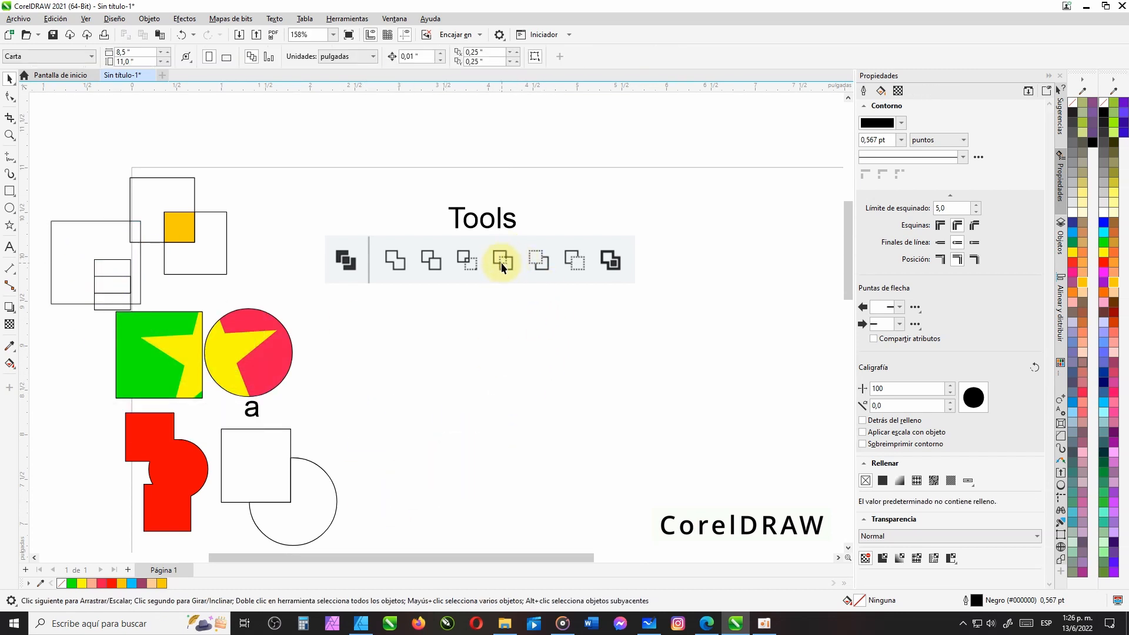
Draw two unfilled rectangles overlapping diagonally below the tool graphic
left_click(540, 259)
left_click(55, 207)
left_click(10, 191)
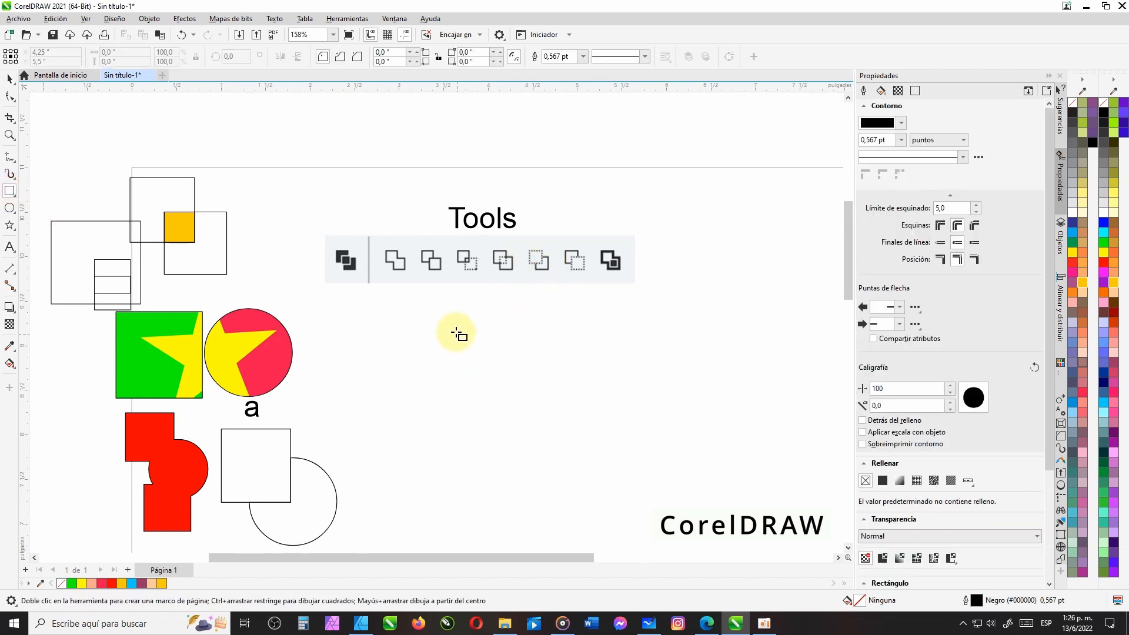
left_click_drag(455, 331, 557, 421)
left_click_drag(584, 369, 488, 445)
left_click(10, 79)
left_click(615, 321)
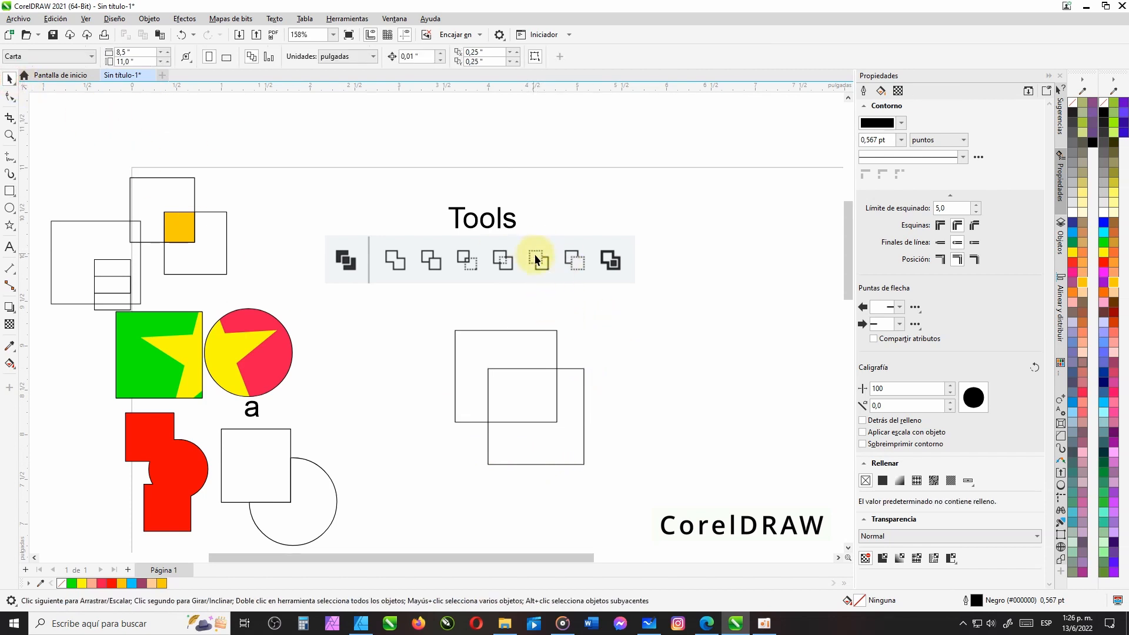
Apply Front Minus Back to the two overlapping rectangles selected together, and undo it
left_click_drag(473, 351, 591, 471)
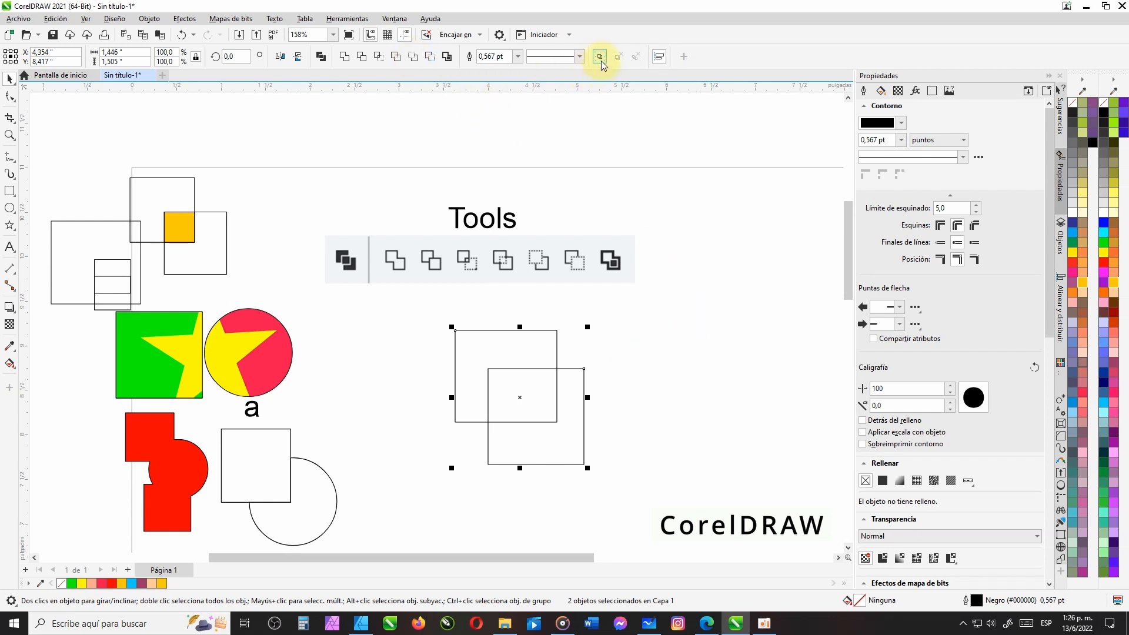
left_click(415, 55)
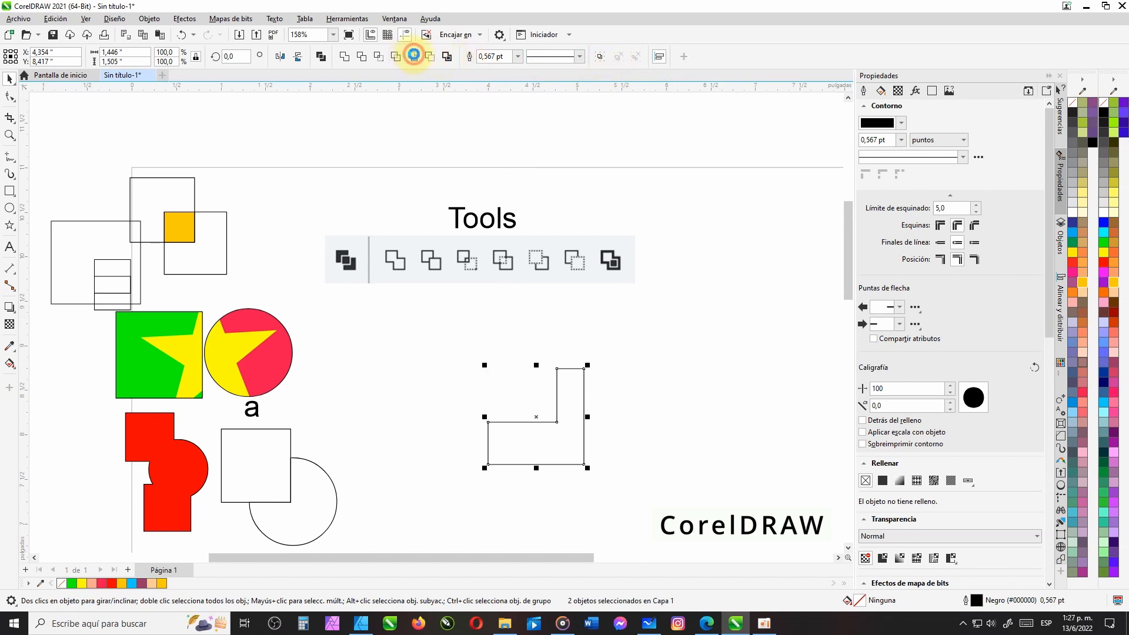
left_click(666, 404)
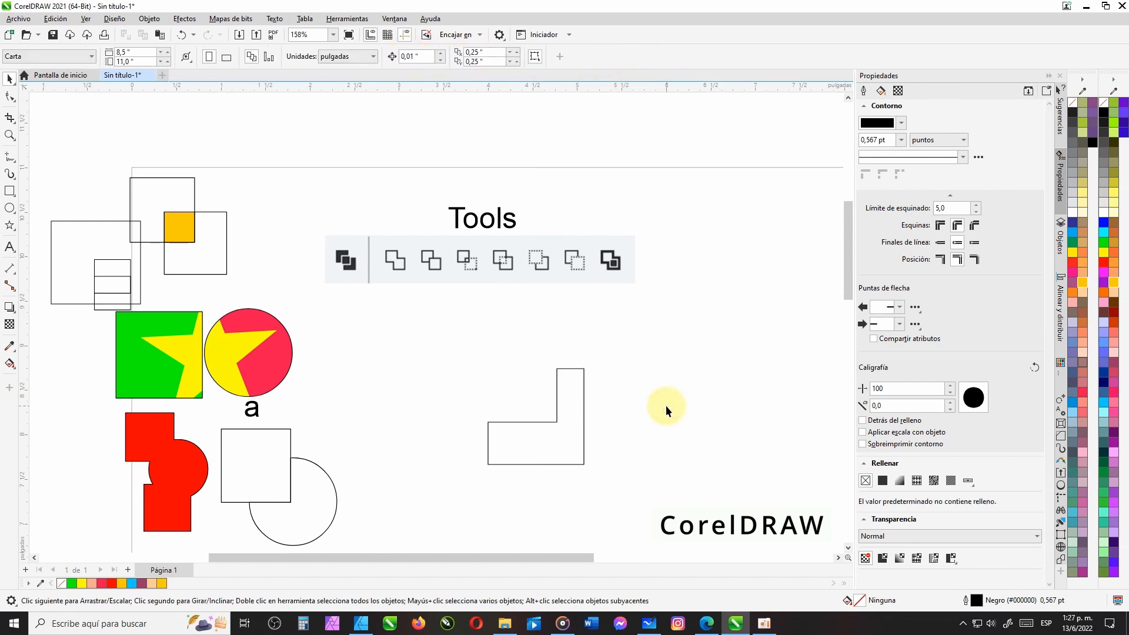
left_click(182, 37)
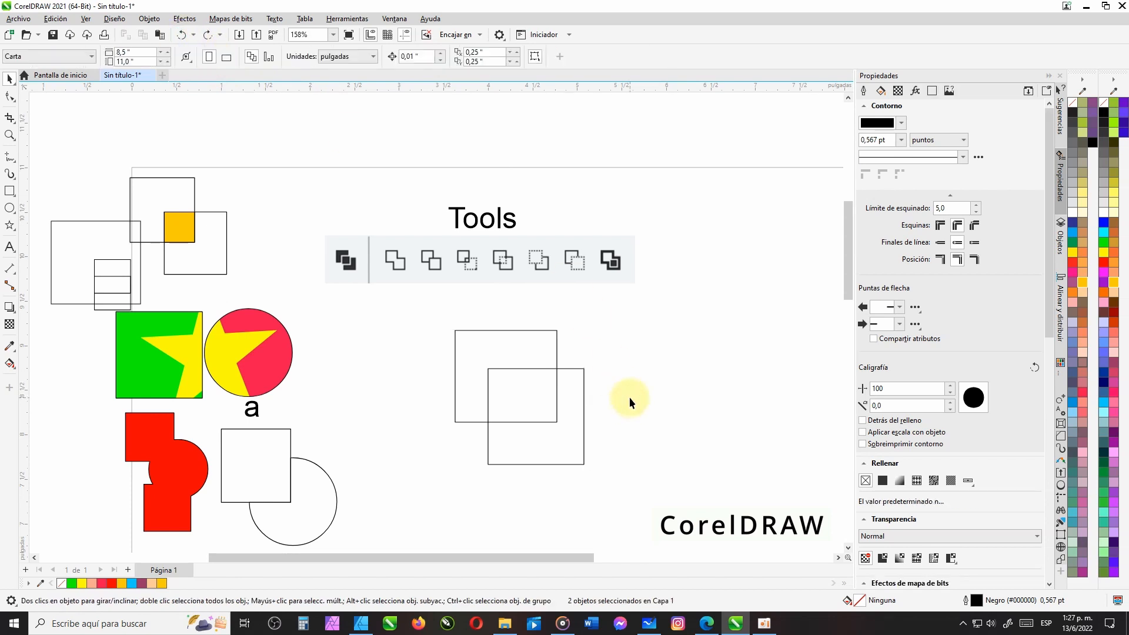
Select the lower rectangle first and add the upper one, apply Simplify to the pair, and undo it
left_click(582, 369)
left_click(536, 330)
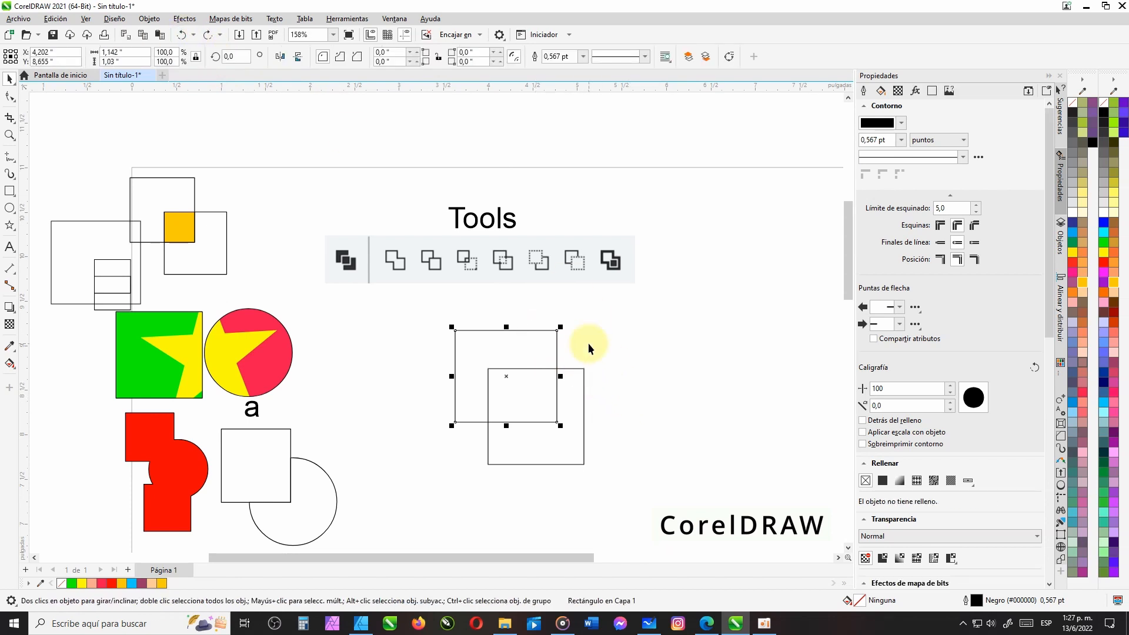
left_click(630, 354)
left_click(574, 369)
left_click(524, 330, "shift")
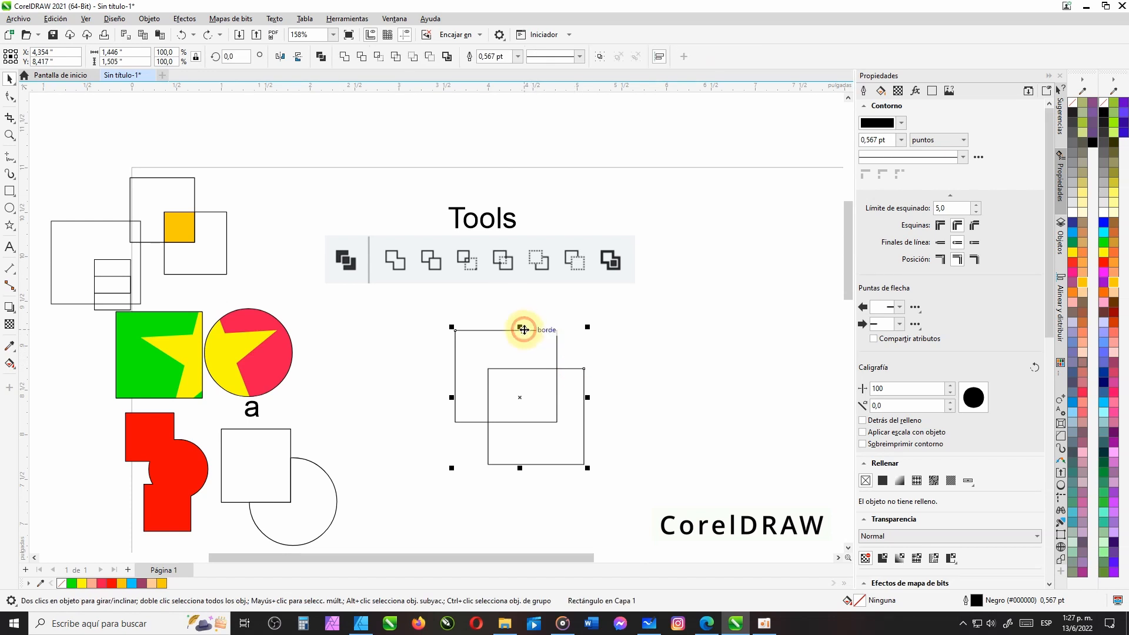
left_click(395, 56)
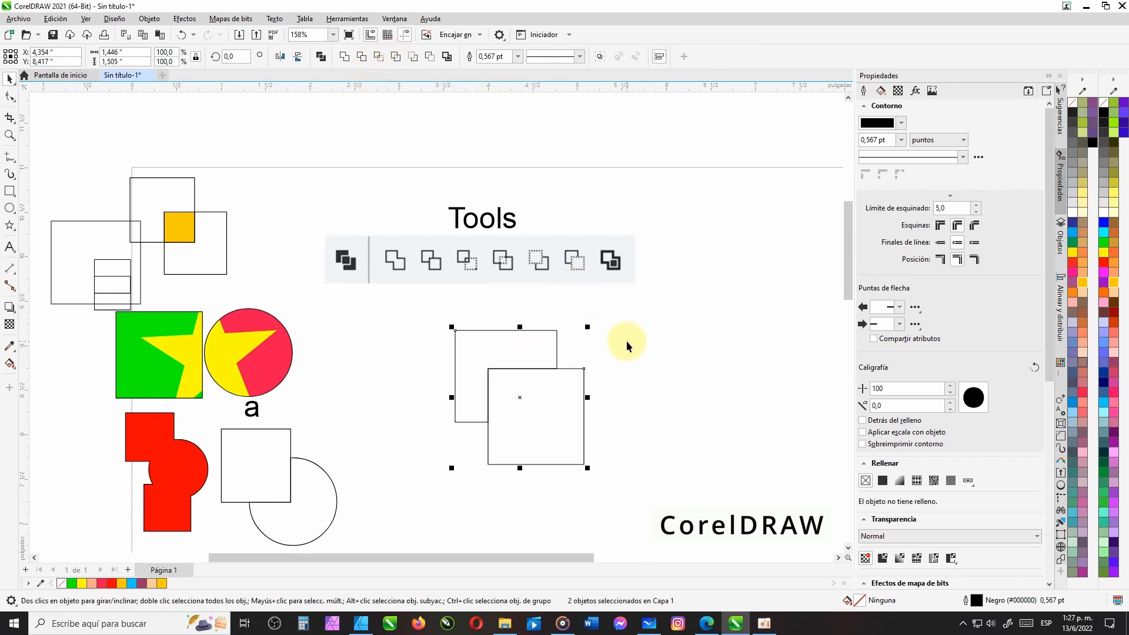
left_click(182, 35)
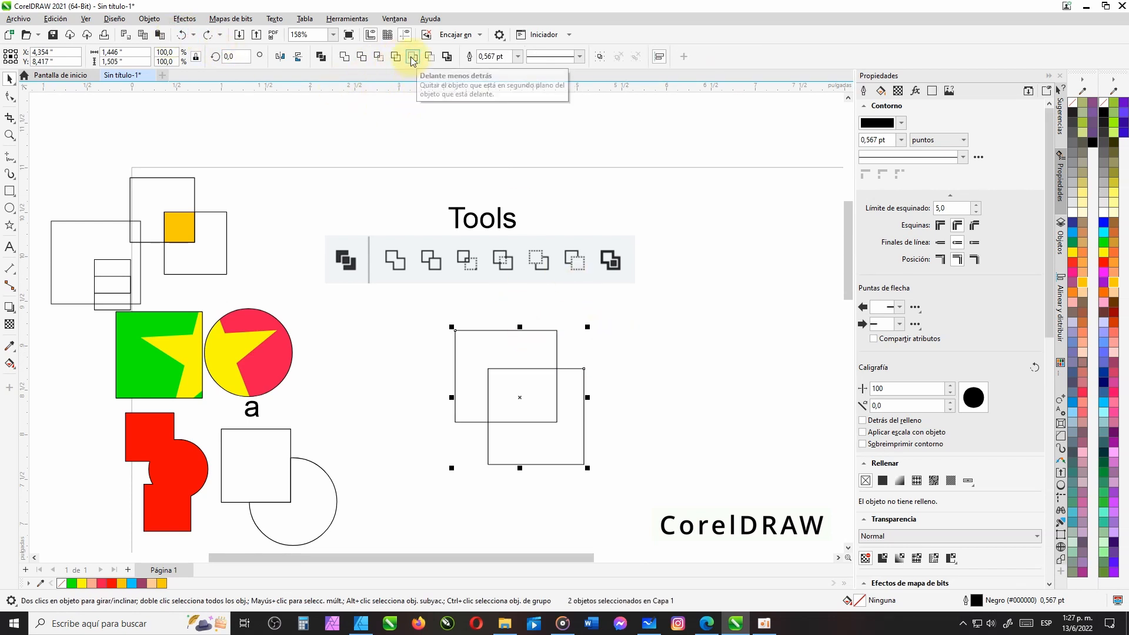
Apply Front Minus Back with the lower rectangle selected first, undo it, and clear the selection
left_click(413, 57)
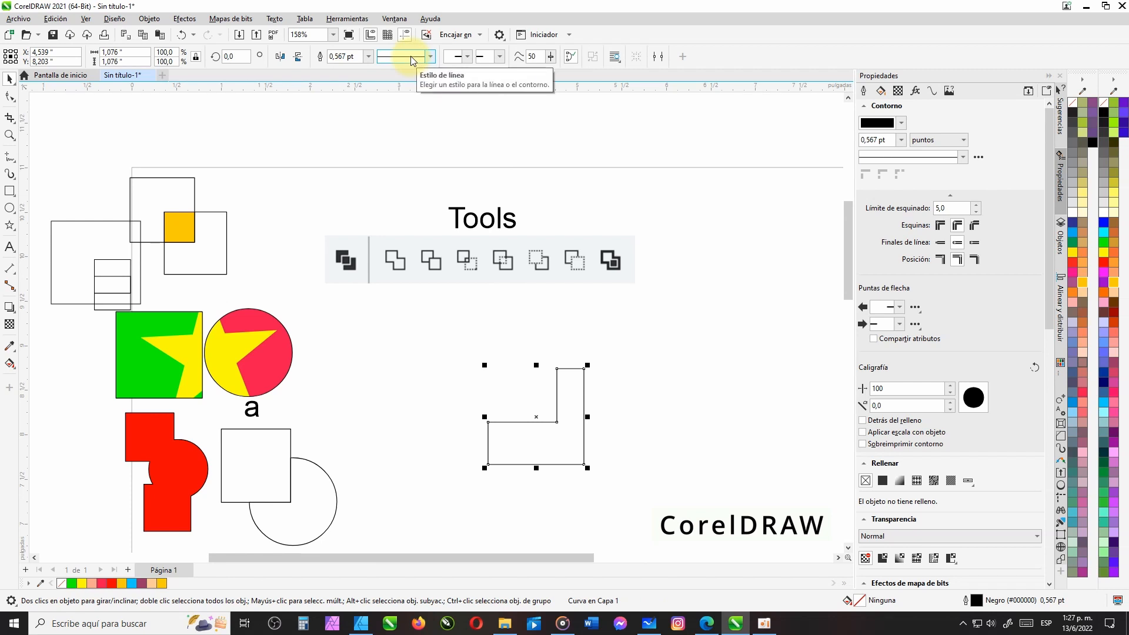
left_click(182, 34)
left_click(603, 297)
left_click(569, 372)
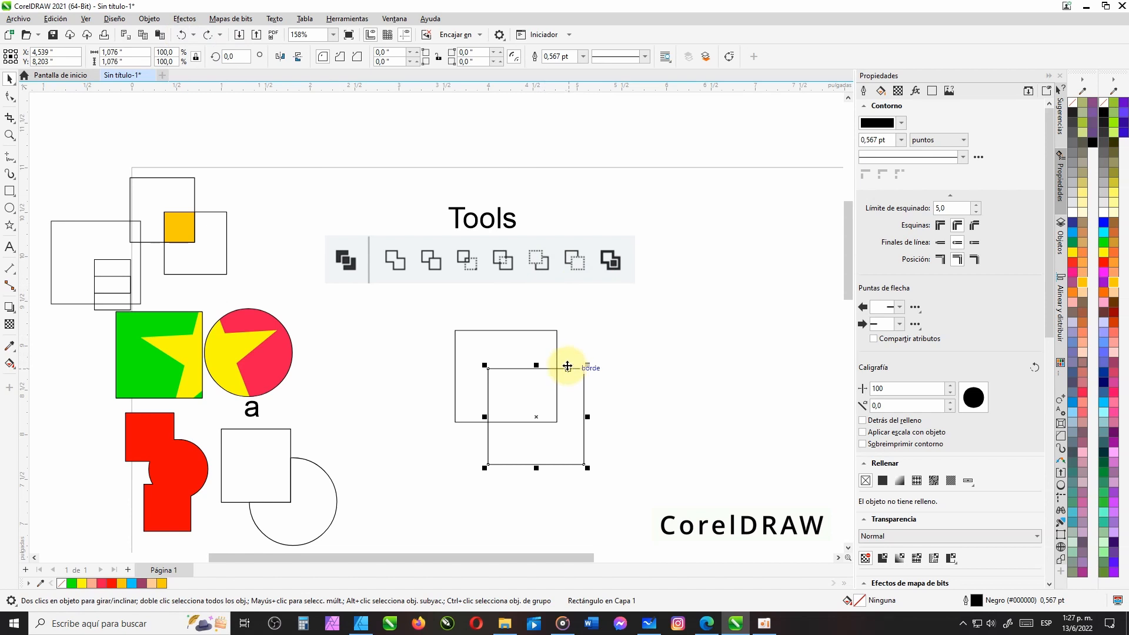
left_click(580, 345)
Select the upper rectangle before the lower one and apply Front Minus Back to the pair
left_click(536, 331)
left_click(577, 370, "shift")
left_click(413, 56)
left_click(620, 316)
Write the note "del object back allways" above the L-shape in 24 pt Arial, and delete it
left_click(10, 244)
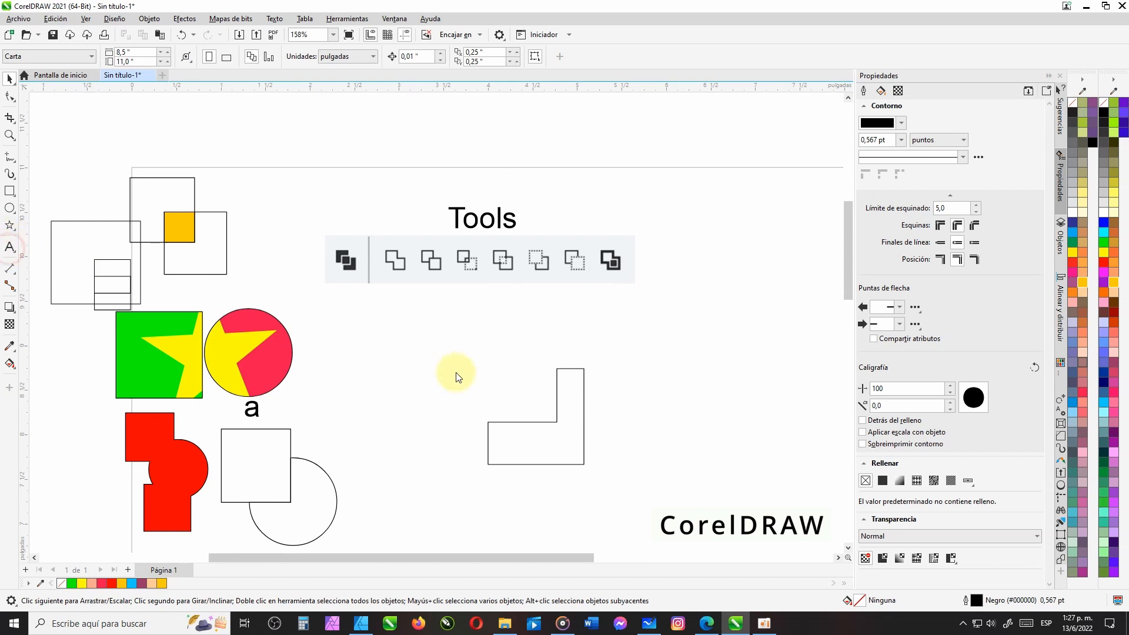
left_click(502, 337)
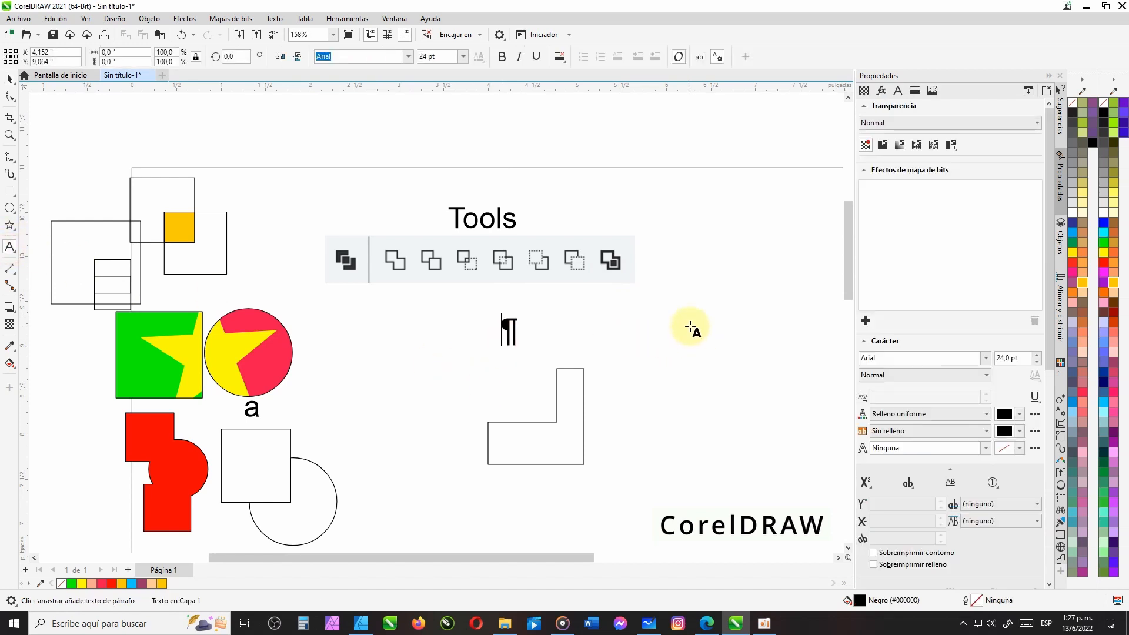
type("del ")
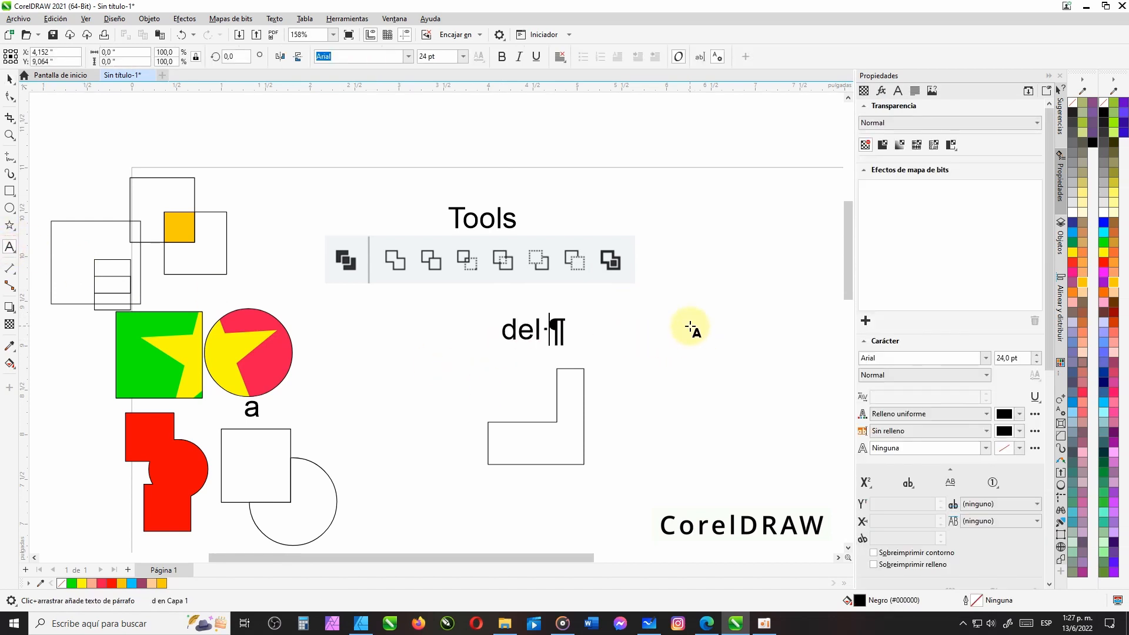
type("obect")
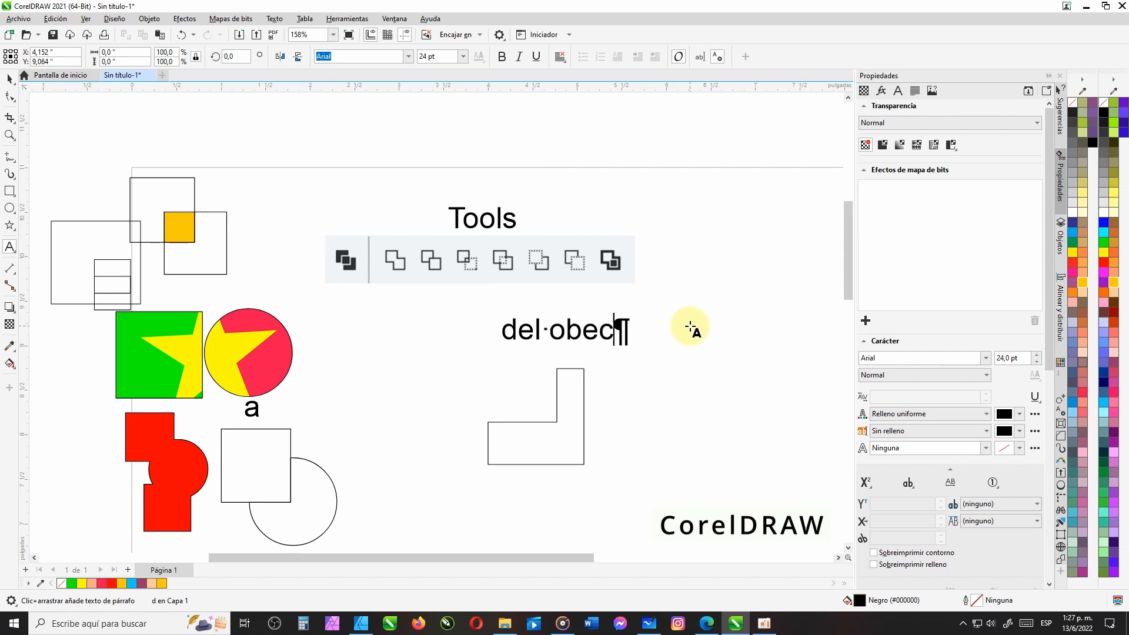
key("BackSpace")
key("BackSpace")
key("BackSpace")
type("ject ")
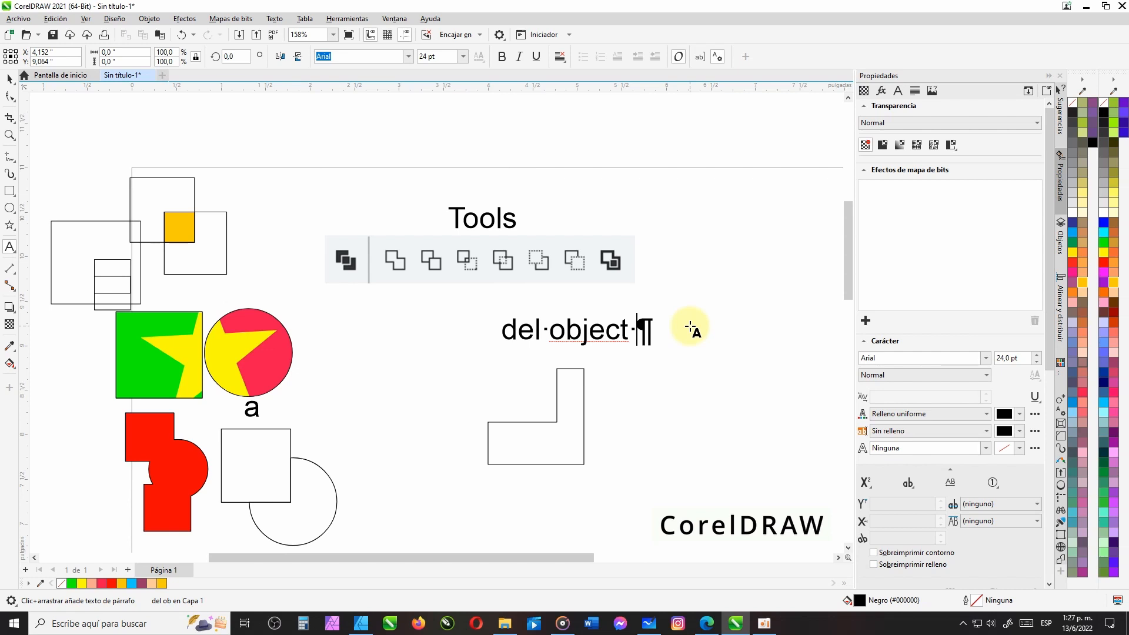
type("back alway")
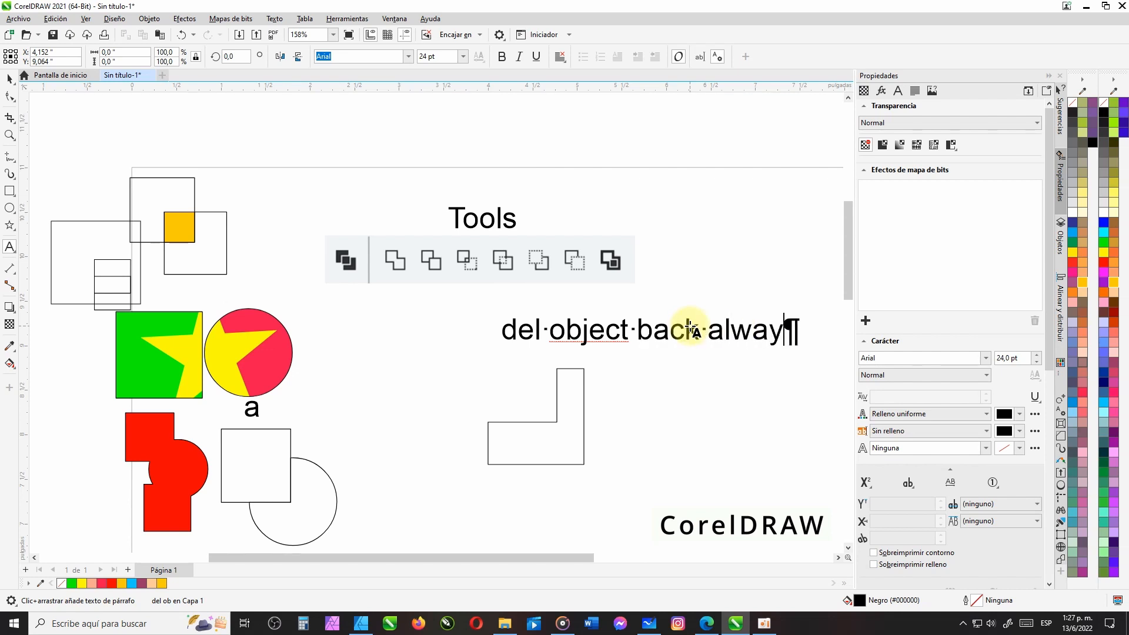
key("BackSpace")
key("BackSpace")
key("BackSpace")
type("la")
key("BackSpace")
type("ways")
key("Return")
key("BackSpace")
key("Escape")
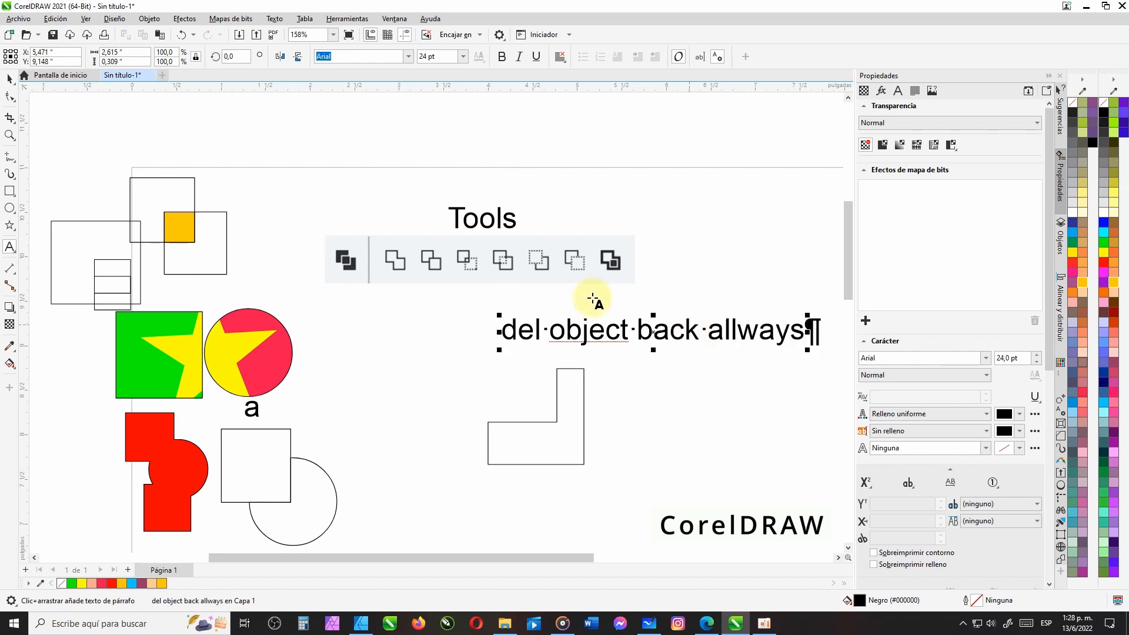
left_click(9, 81)
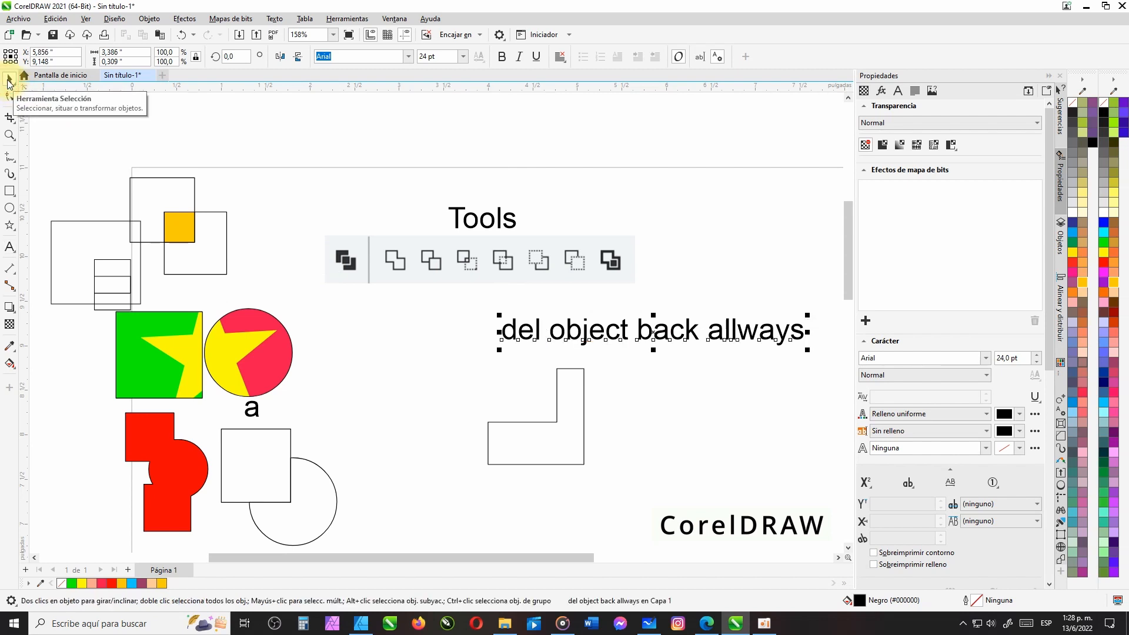
key("Escape")
Move the L-shape above the upper-left squares, and draw two overlapping rectangles, about 0.81 × 0.86 in and 0.96 × 0.84 in, below the tool graphic
left_click_drag(558, 409, 286, 149)
left_click(555, 309)
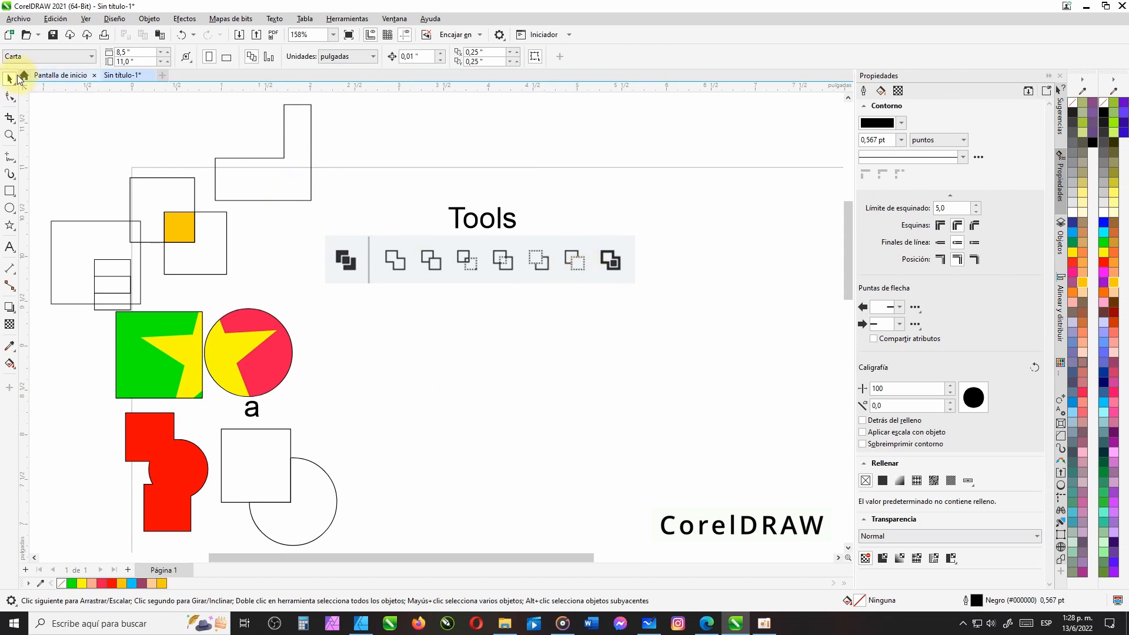
left_click(9, 191)
left_click_drag(499, 336, 571, 413)
mouse_move(628, 361)
left_mouse_down()
mouse_move(592, 413)
mouse_move(542, 437)
left_mouse_up()
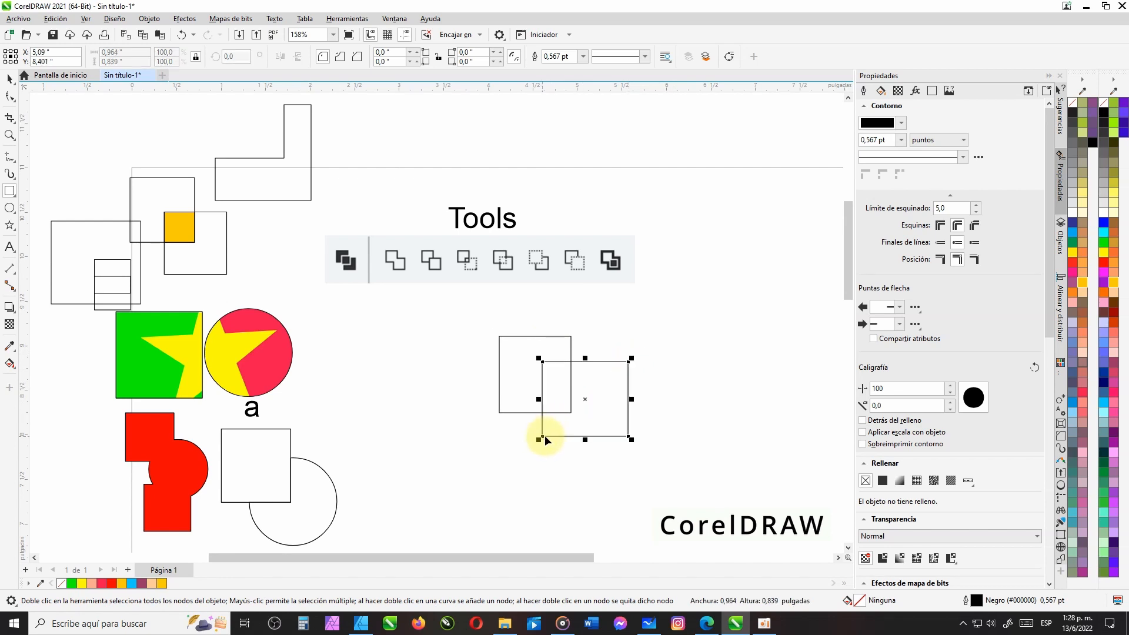
Apply Back Minus Front to the two new rectangles, and move the result onto the L-shape at the upper left
left_click(10, 78)
left_click_drag(440, 293, 637, 457)
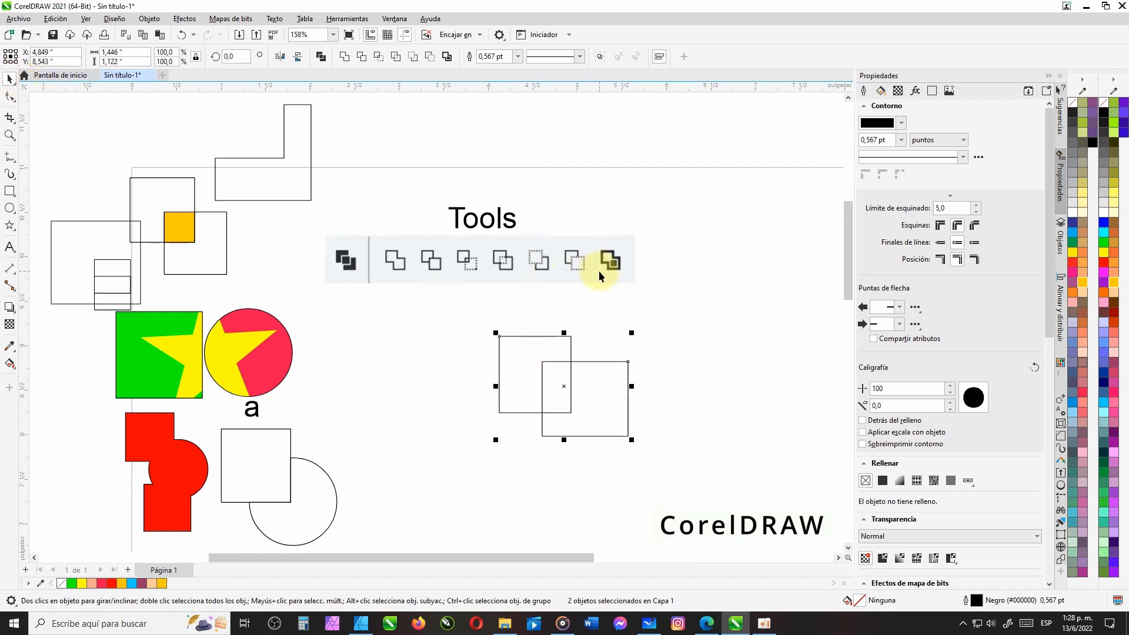
left_click(430, 56)
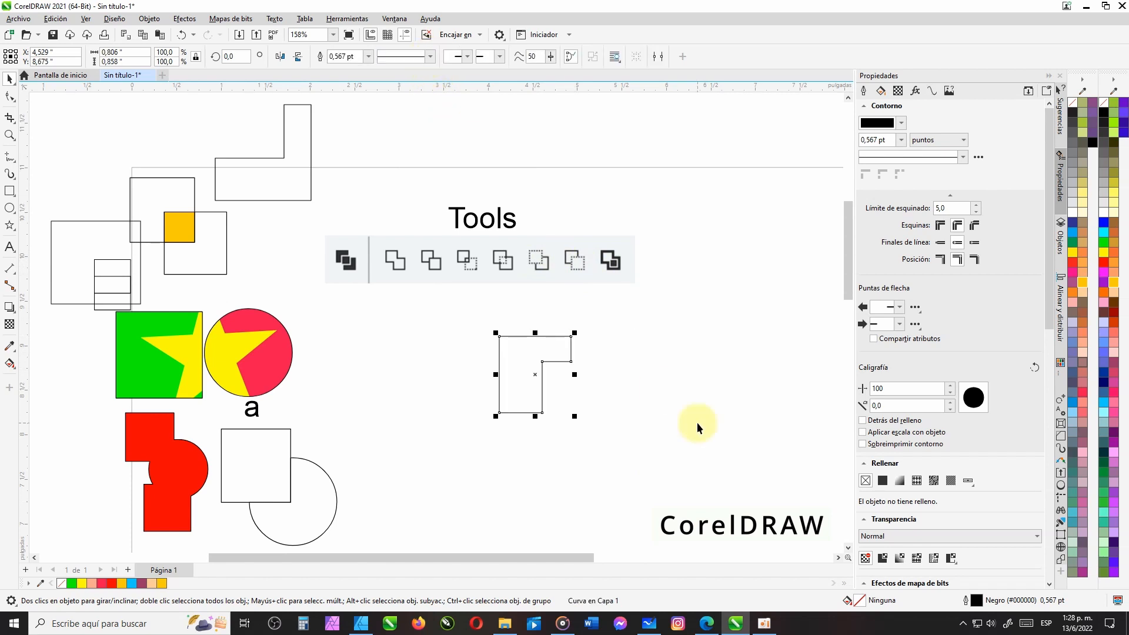
left_click_drag(533, 355, 230, 130)
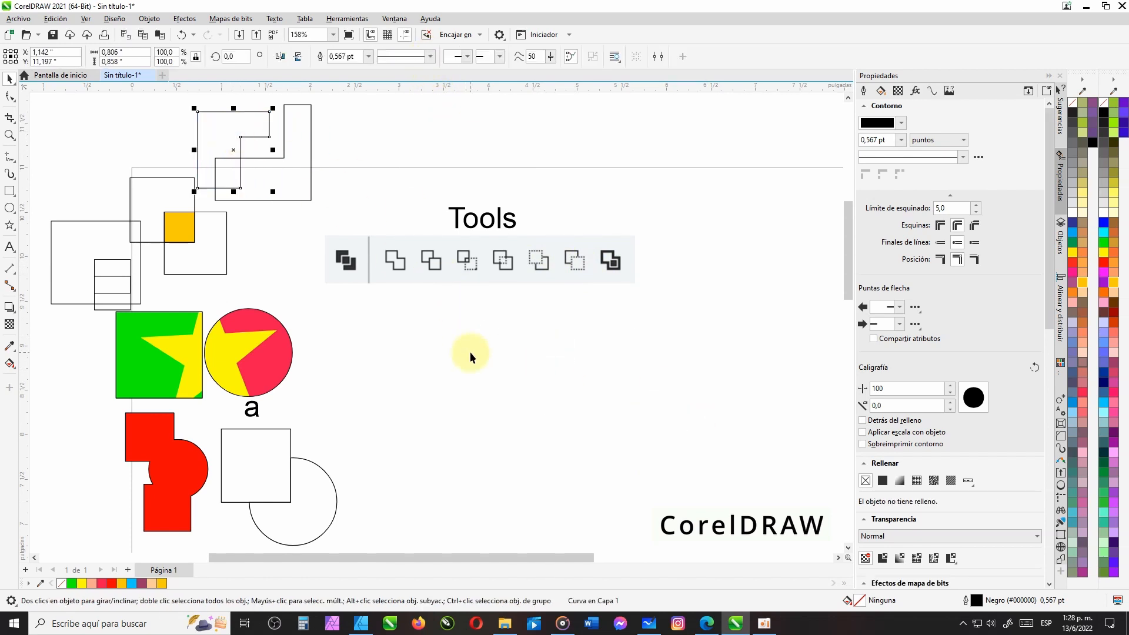
left_click(471, 351)
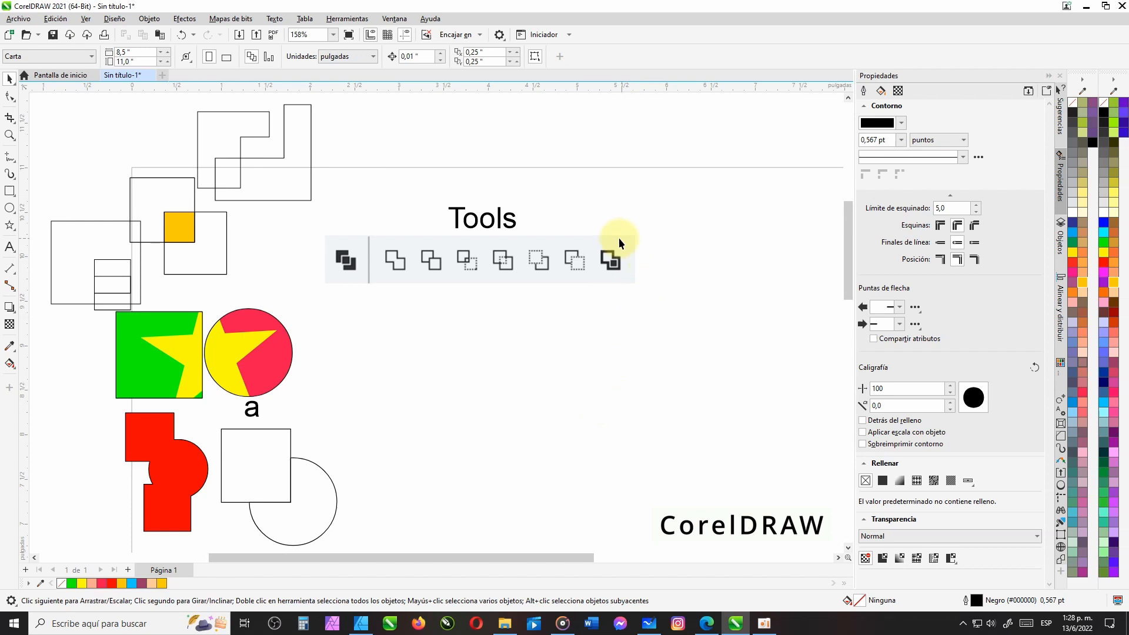
Clear the finished example shapes and their labels from the left side of the page
scroll(360, 329, "down", 3)
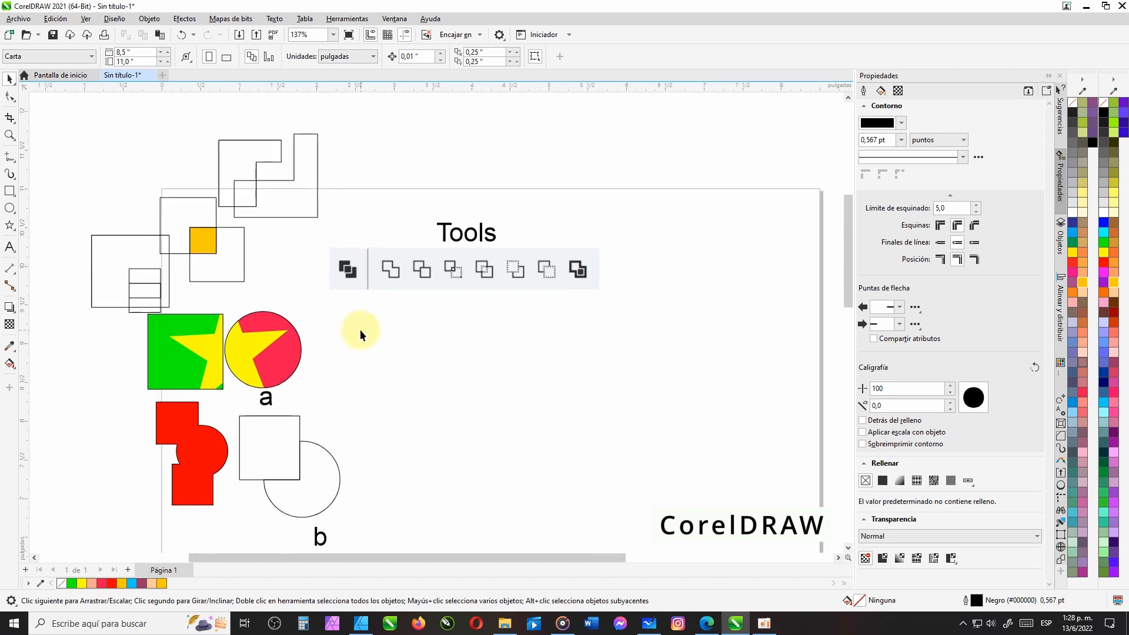
left_click_drag(391, 161, 137, 524)
left_click(368, 491)
scroll(527, 340, "up", 4)
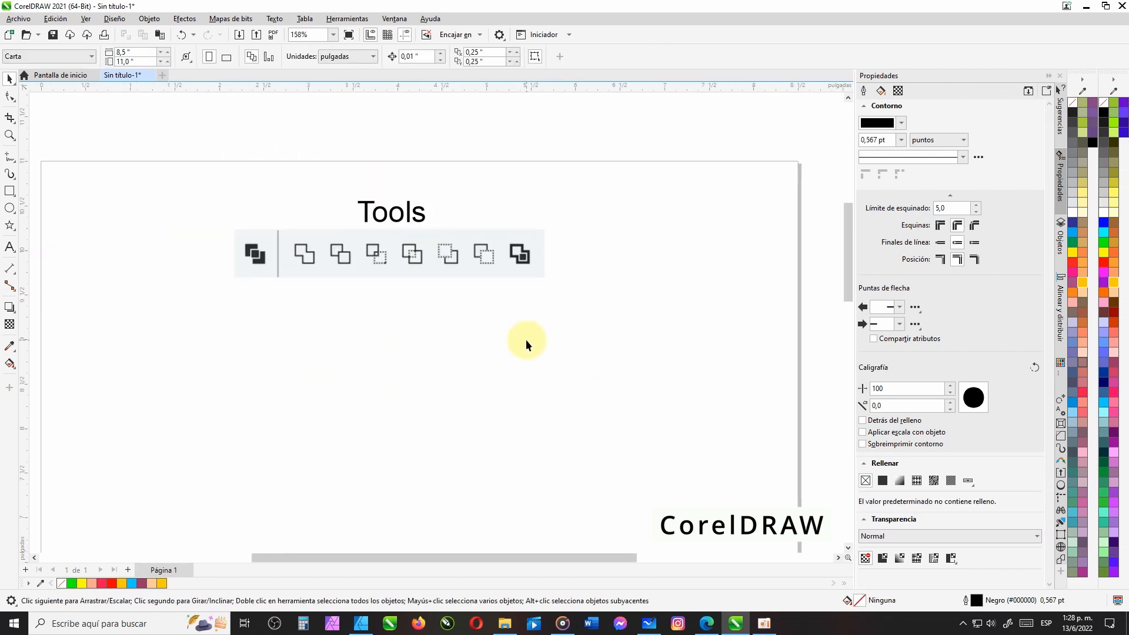
Draw four overlapping rectangles below the tool graphic, including a tall one about 0.77 × 1.10 in and a wide one about 1.45 × 0.63 in
left_click(9, 190)
left_click_drag(286, 310, 399, 389)
left_click_drag(511, 275, 413, 354)
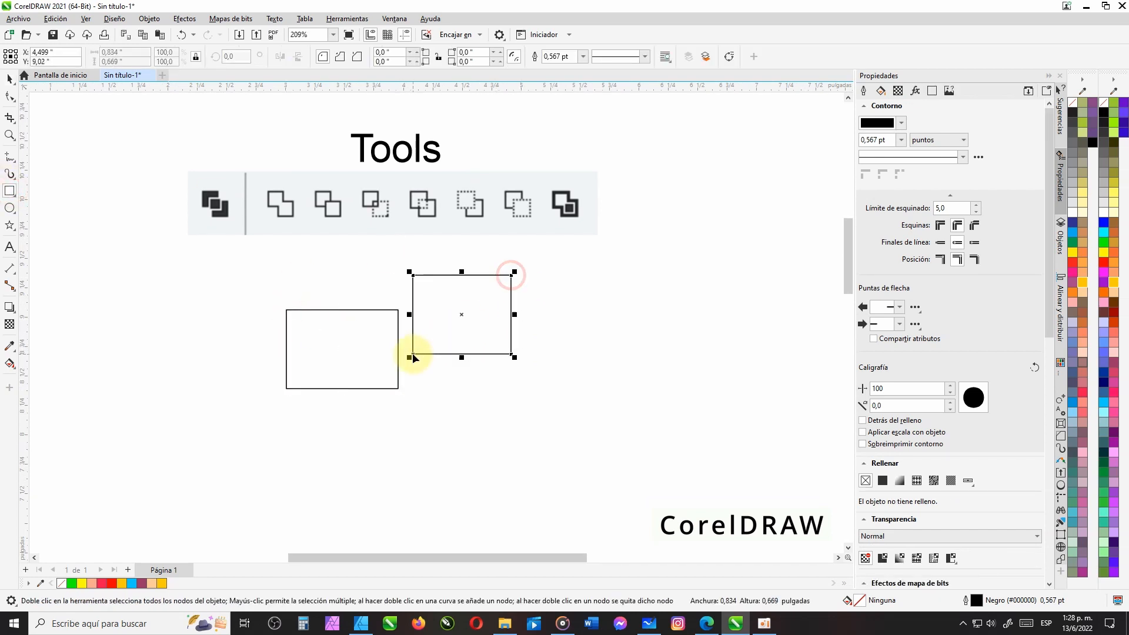
left_click_drag(351, 286, 444, 416)
left_click_drag(581, 318, 406, 392)
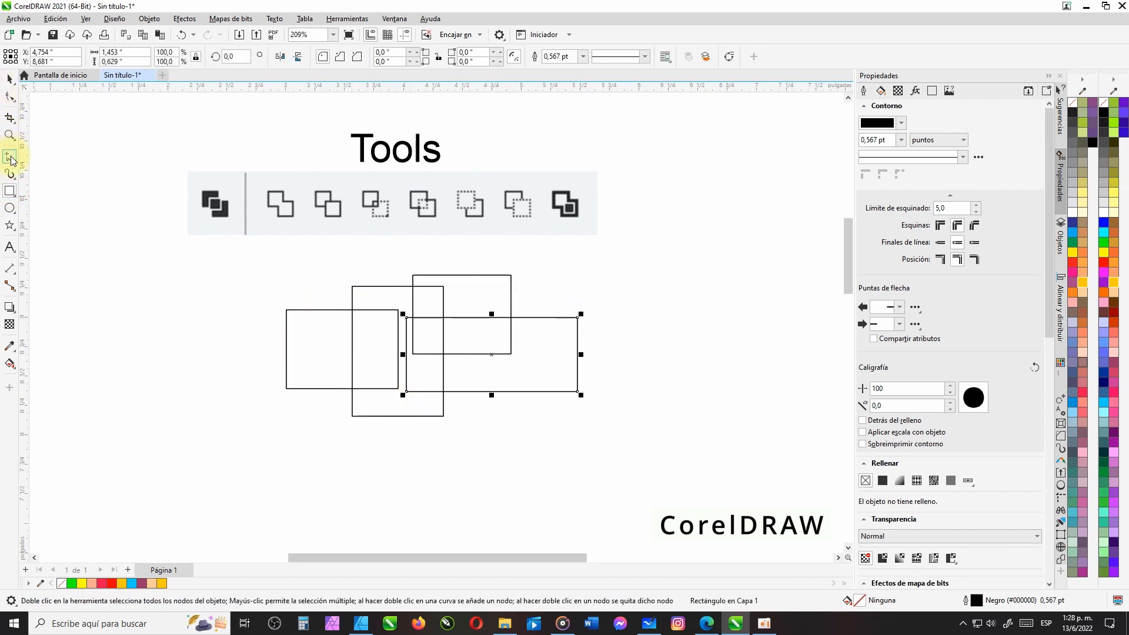
Round the corners of the wide rectangle and, by about 0.2 in, those of the tall rectangle with the Shape tool
left_click(9, 96)
left_click_drag(406, 318, 421, 338)
left_click(383, 287)
left_click_drag(353, 289, 370, 312)
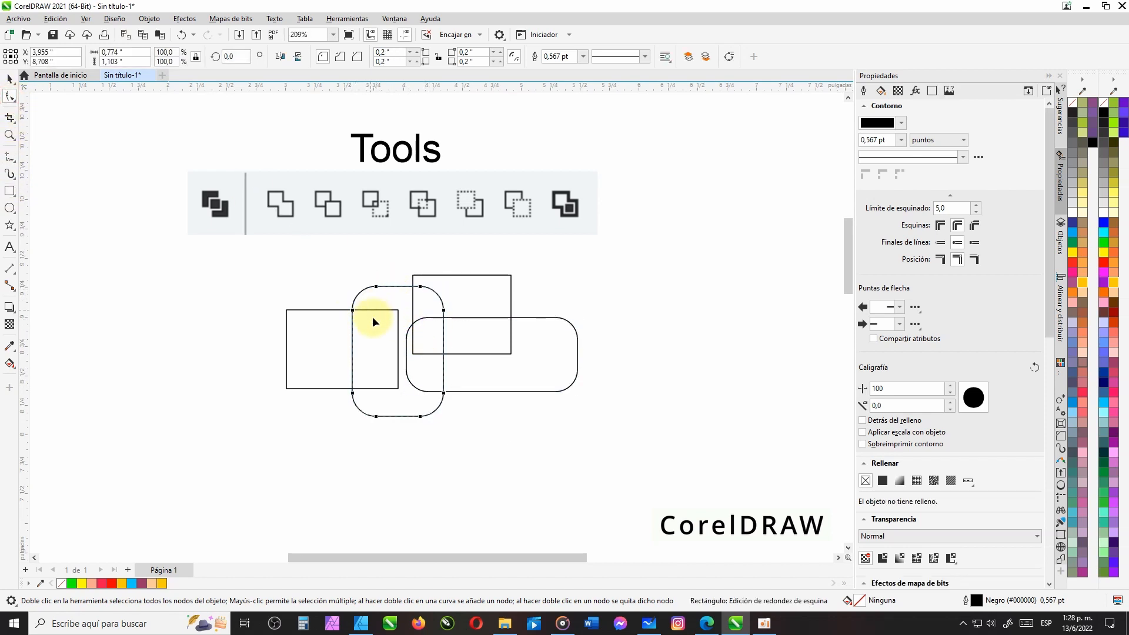
Set the upper rectangle's corners to chamfered and cut them deep enough to give it a near-diamond shape
left_click(509, 275)
left_click(355, 55)
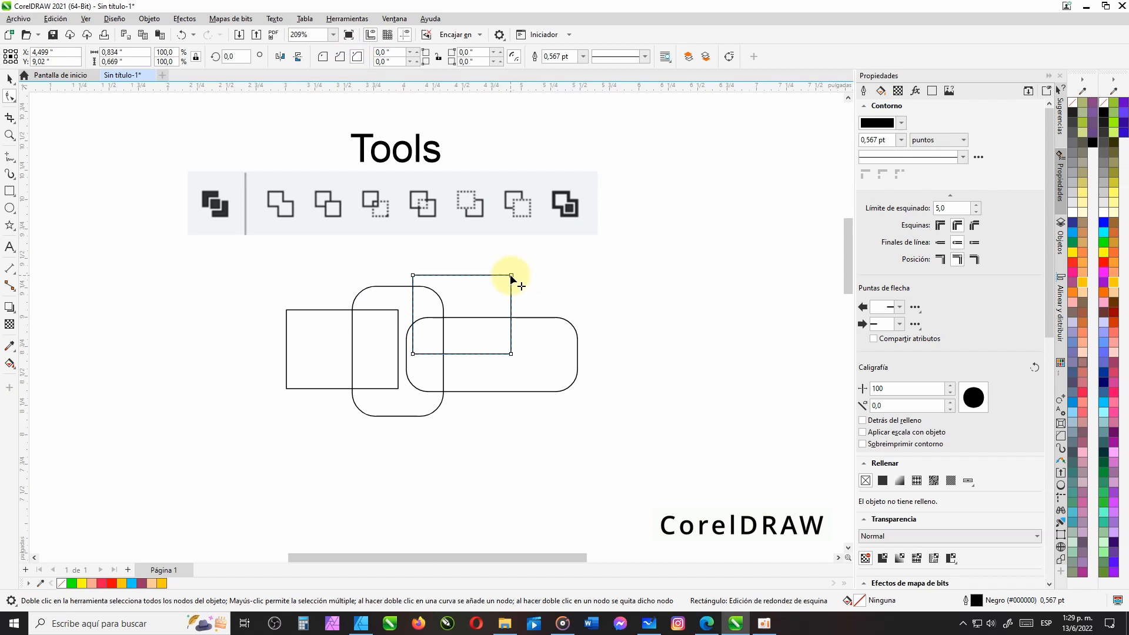
left_click_drag(513, 280, 465, 363)
Round the corners of the leftmost rectangle, and return to the Pick tool with nothing selected
left_click(309, 309)
left_click_drag(288, 312, 305, 326)
left_click(10, 79)
left_click(220, 361)
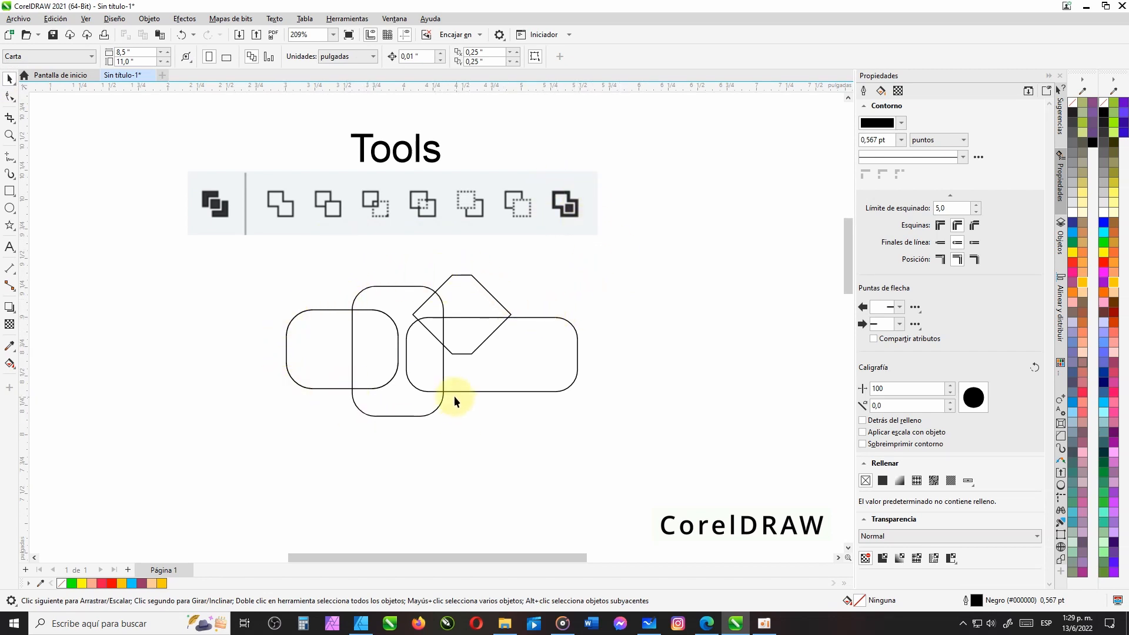
Create a boundary around all four overlapping shapes, and move the boundary outline below them
left_click_drag(659, 250, 227, 478)
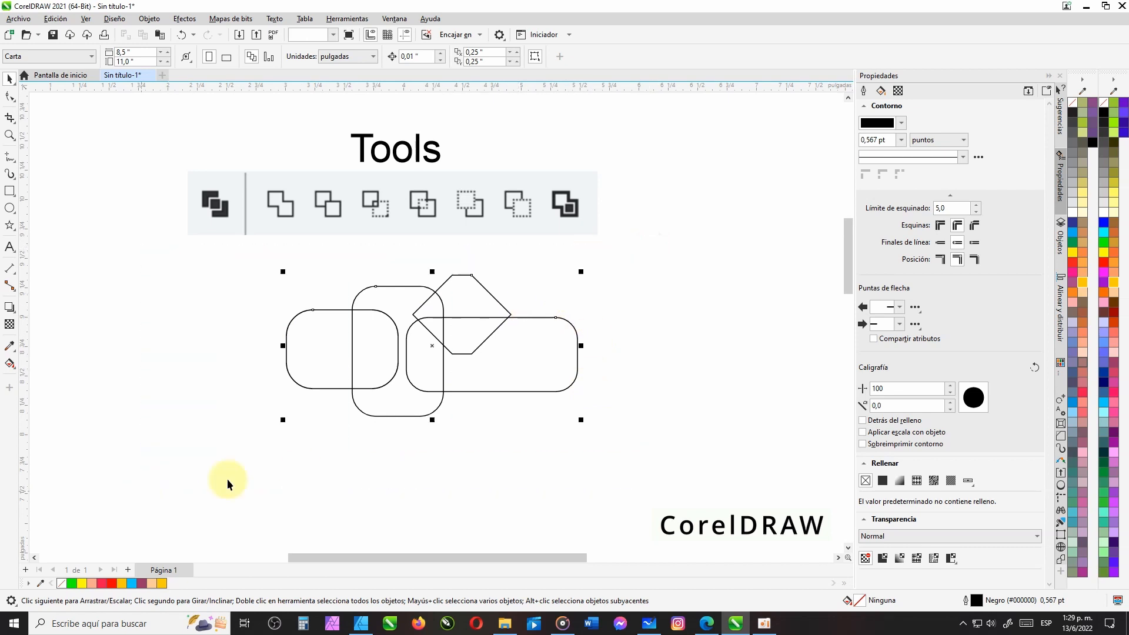
left_click(447, 57)
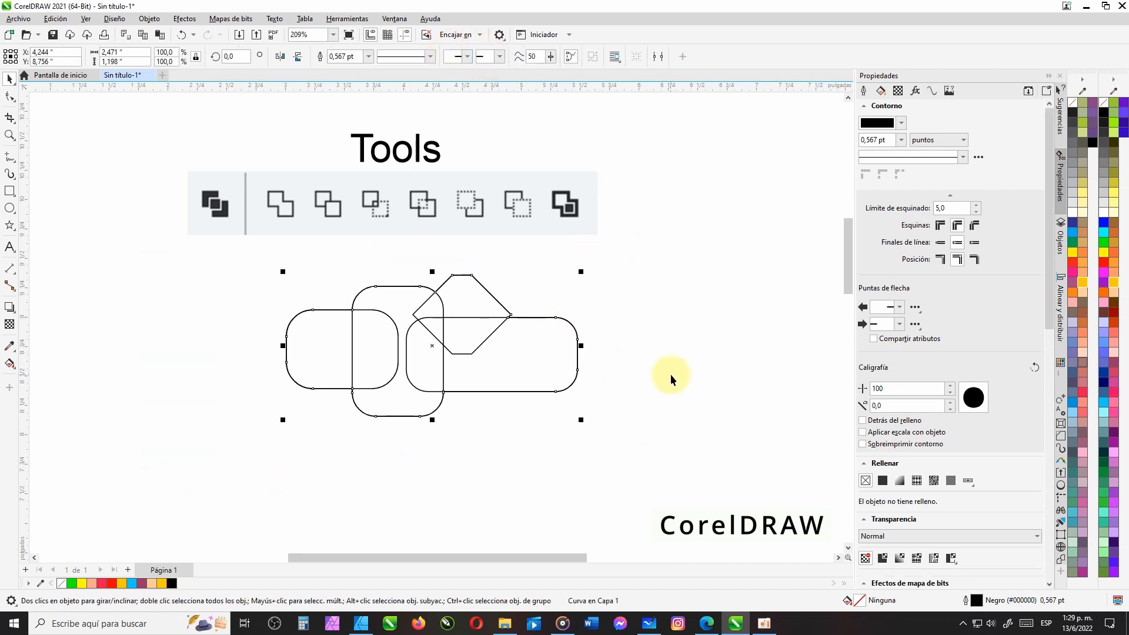
left_click_drag(497, 337, 469, 491)
left_click(607, 477)
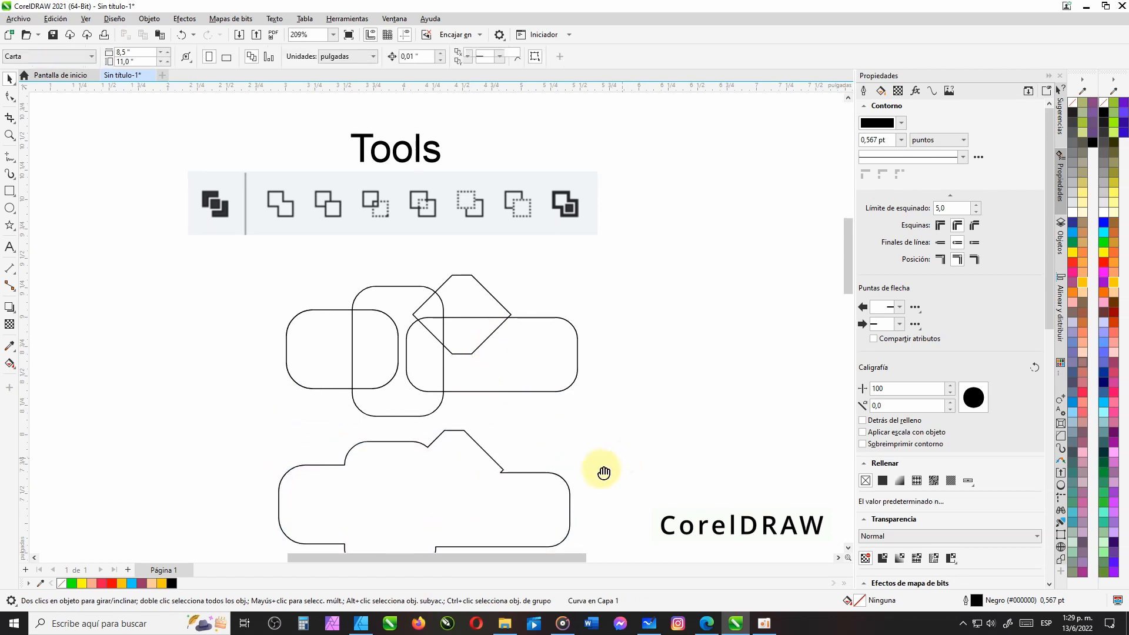
Select all four original overlapping shapes above the boundary outline
left_click_drag(604, 472, 621, 327)
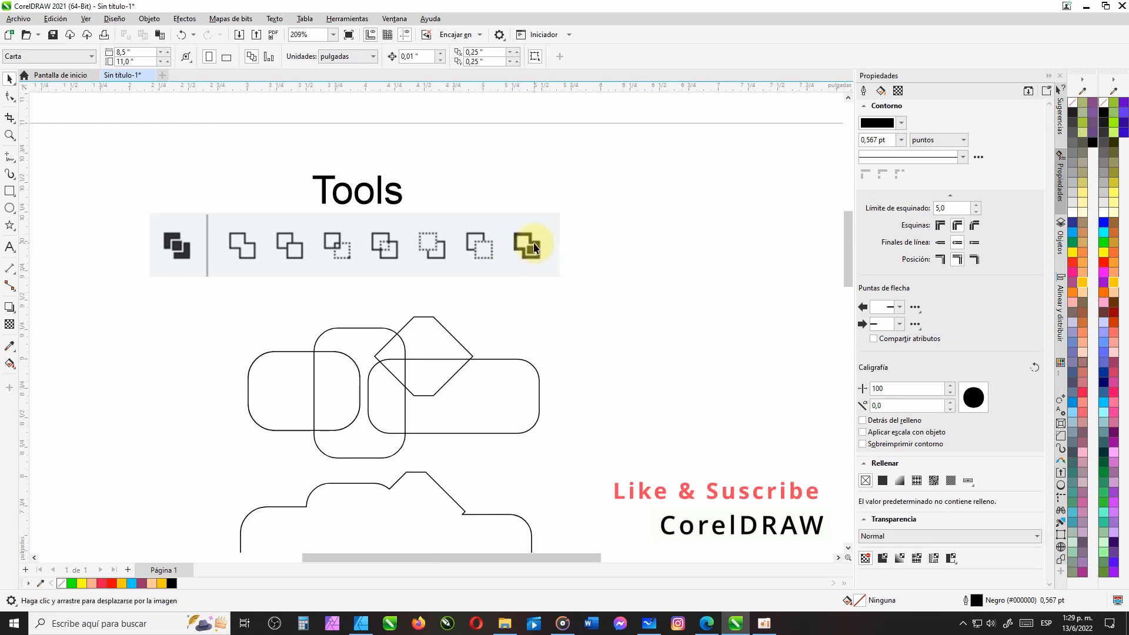
scroll(625, 417, "down", 1)
left_click_drag(612, 346, 622, 255)
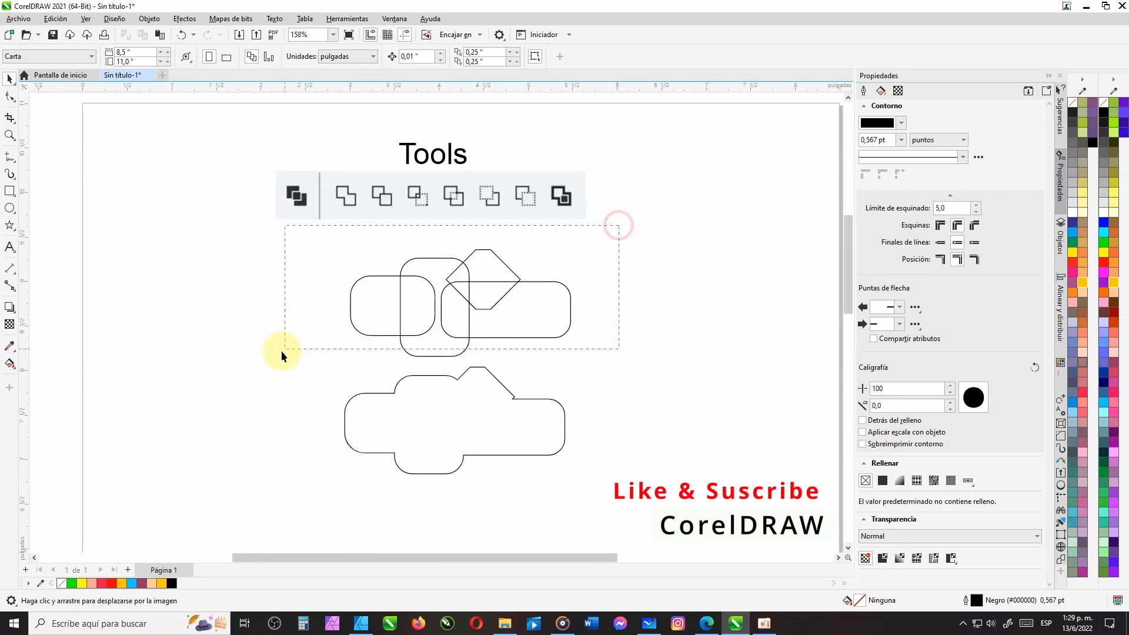
left_click_drag(296, 346, 307, 358)
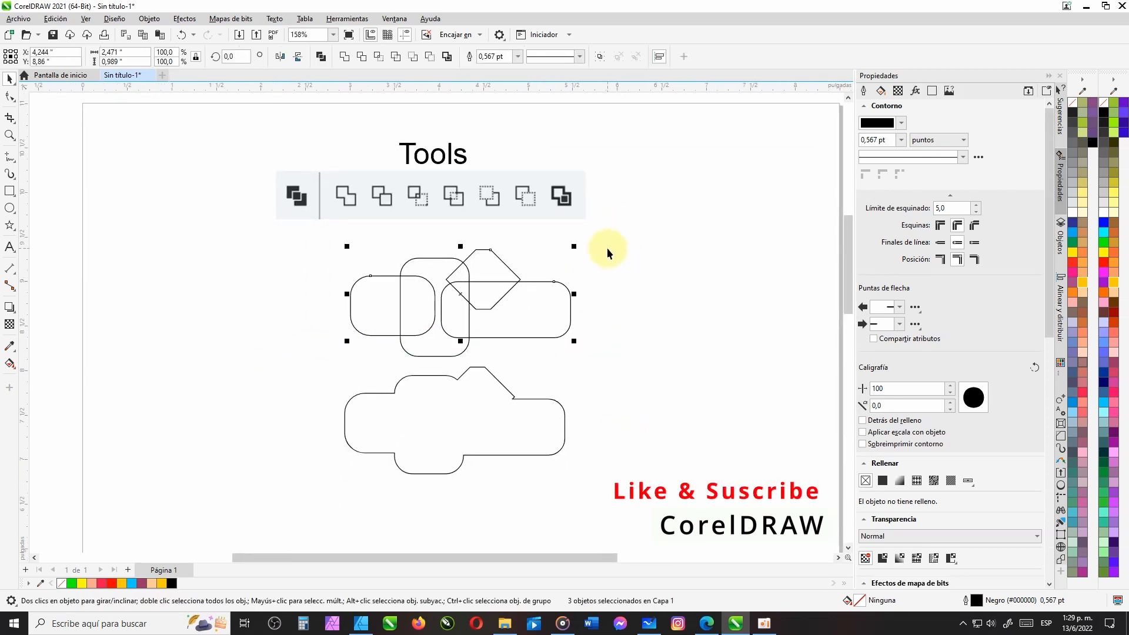
left_click_drag(431, 353, 343, 362)
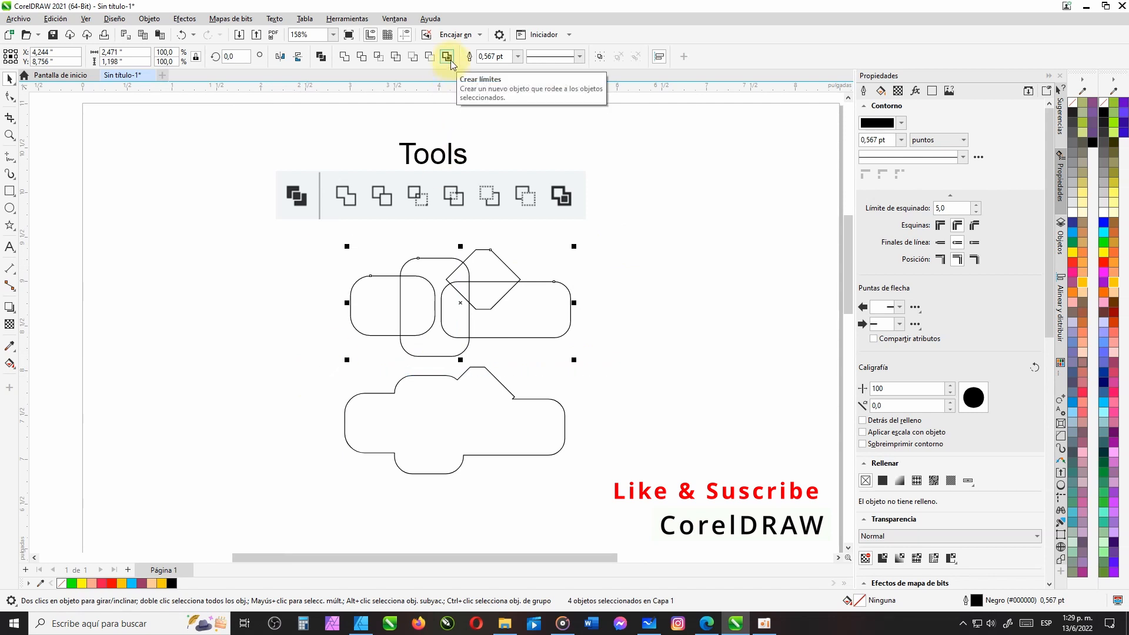